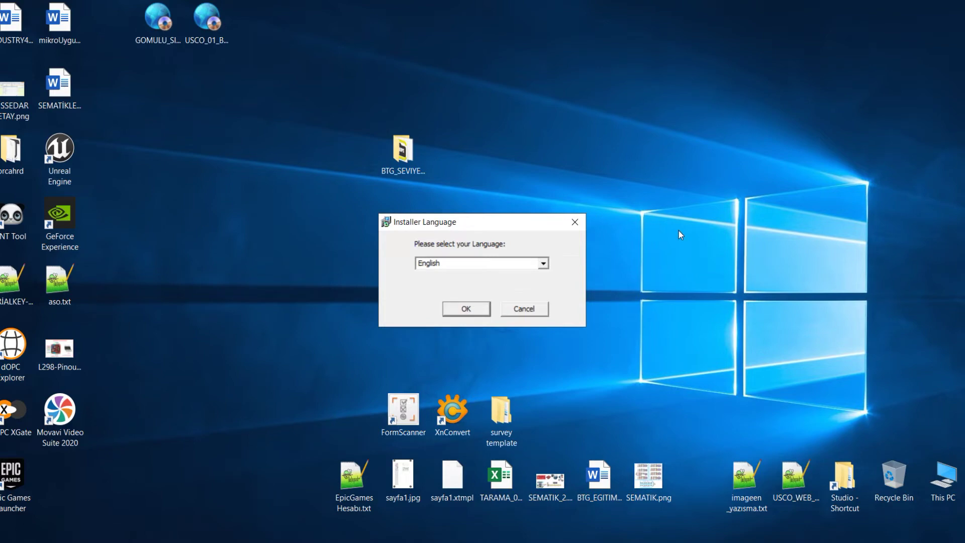
# Hide the desktop icons
pyautogui.rightClick(666, 165)
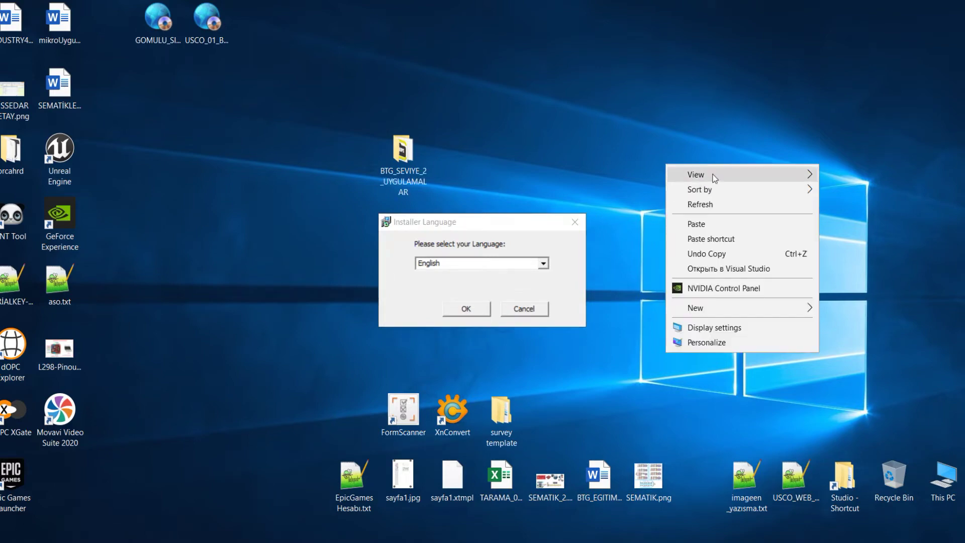
pyautogui.moveTo(712, 176)
pyautogui.click(871, 258)
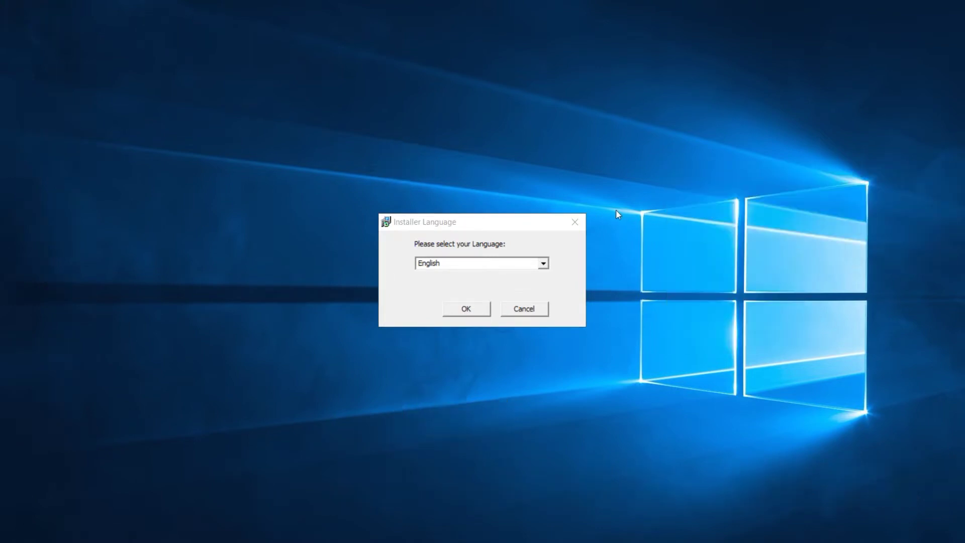
# Move the Installer Language dialog up and confirm English as the setup language
pyautogui.click(529, 223)
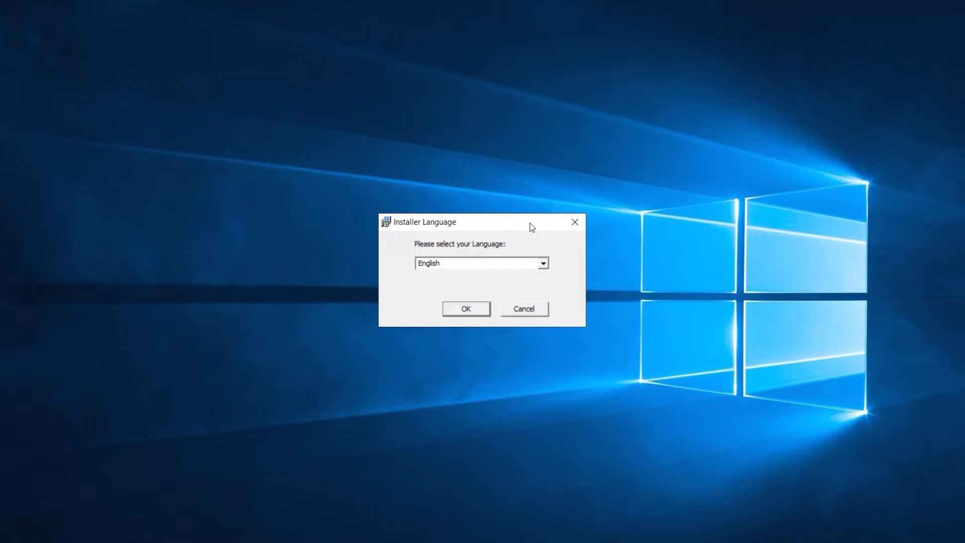
pyautogui.moveTo(530, 223); pyautogui.dragTo(454, 113)
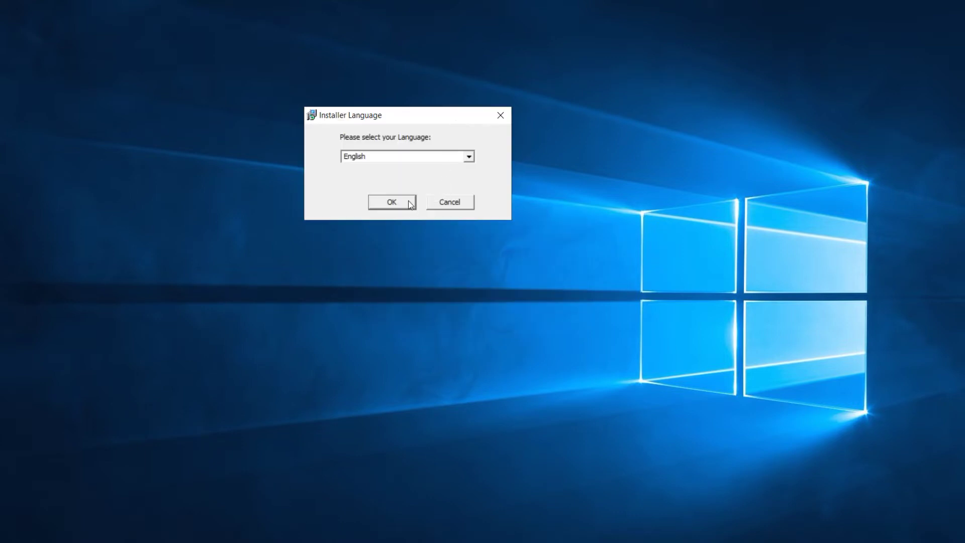
pyautogui.click(393, 202)
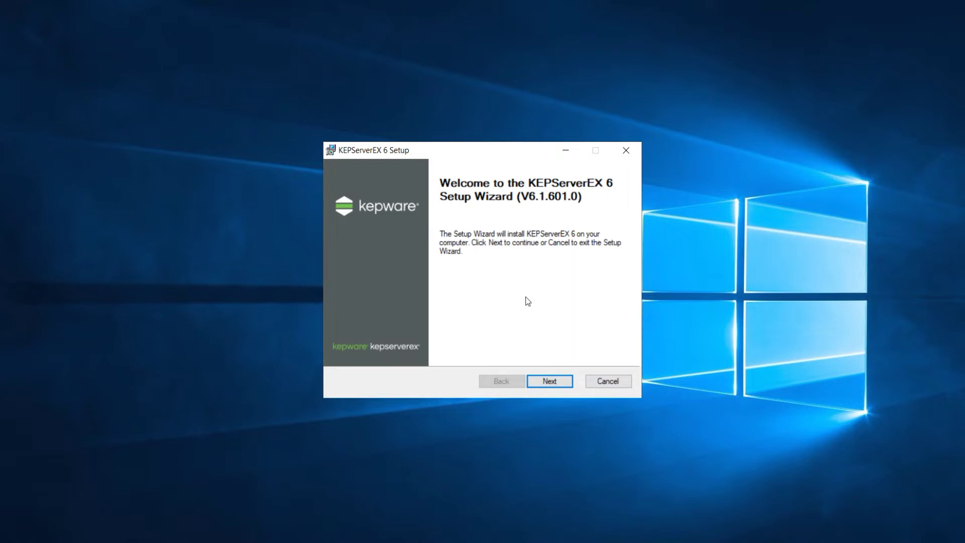
# Begin the setup wizard and accept the terms of the End-User License Agreement
pyautogui.click(549, 381)
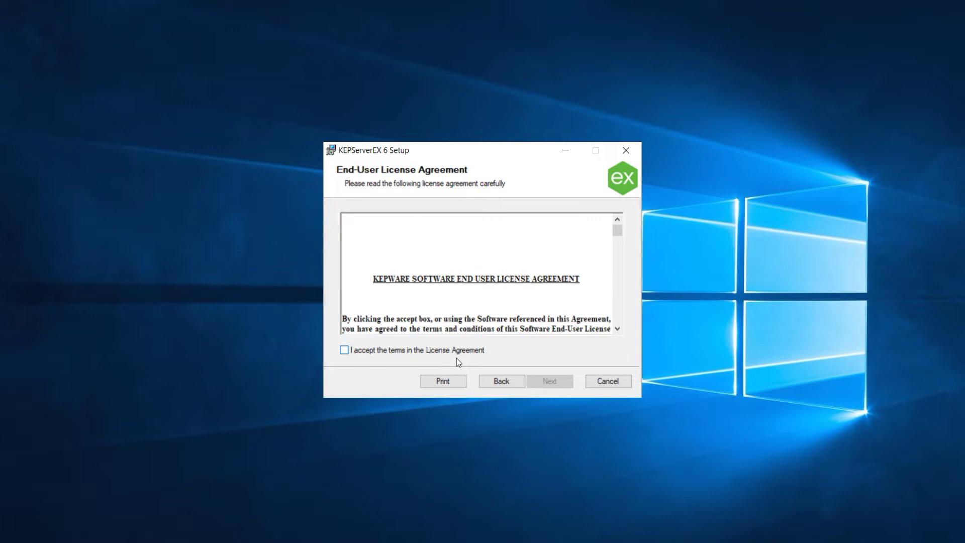
pyautogui.click(446, 349)
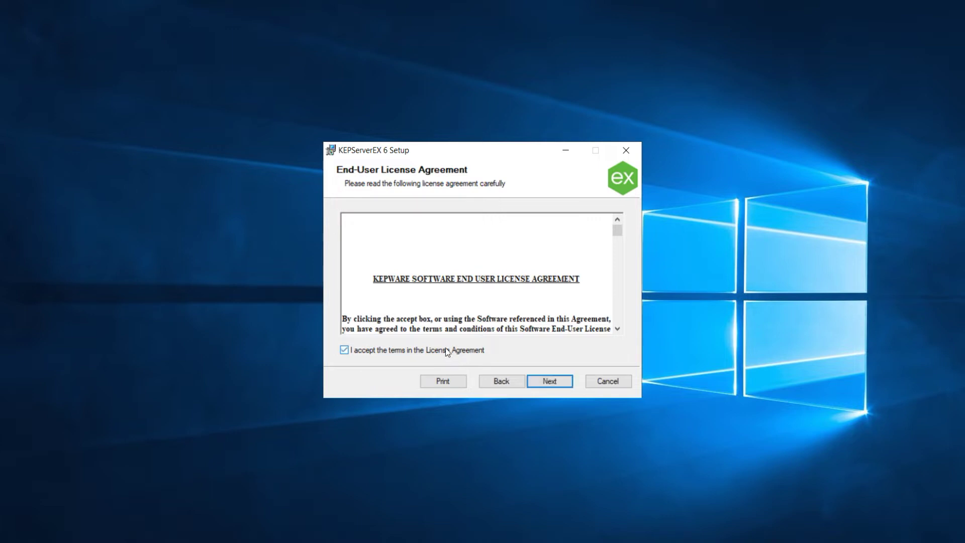
pyautogui.click(549, 381)
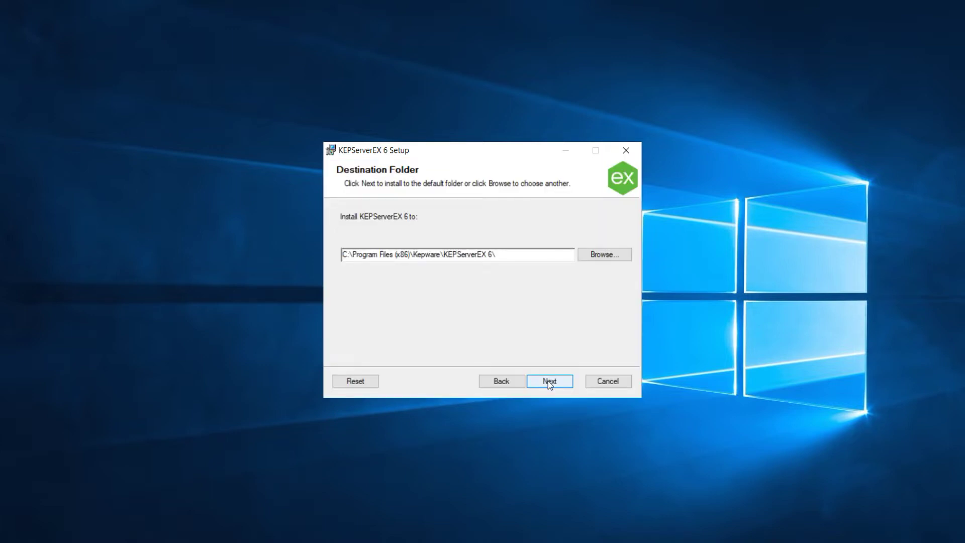
# Accept the default destination and application data folders, the Configuration Desktop Shortcut and the Typical suite
pyautogui.click(549, 381)
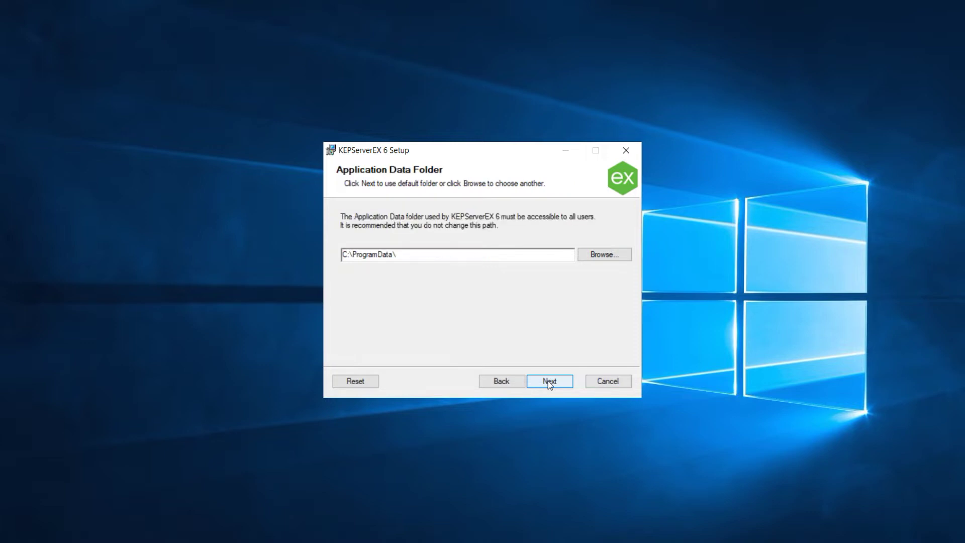
pyautogui.click(549, 381)
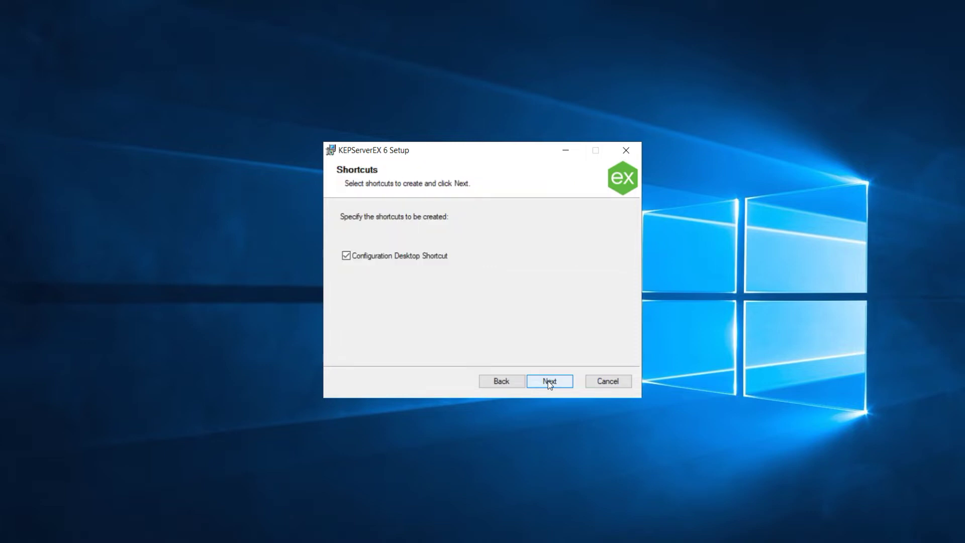
pyautogui.click(550, 381)
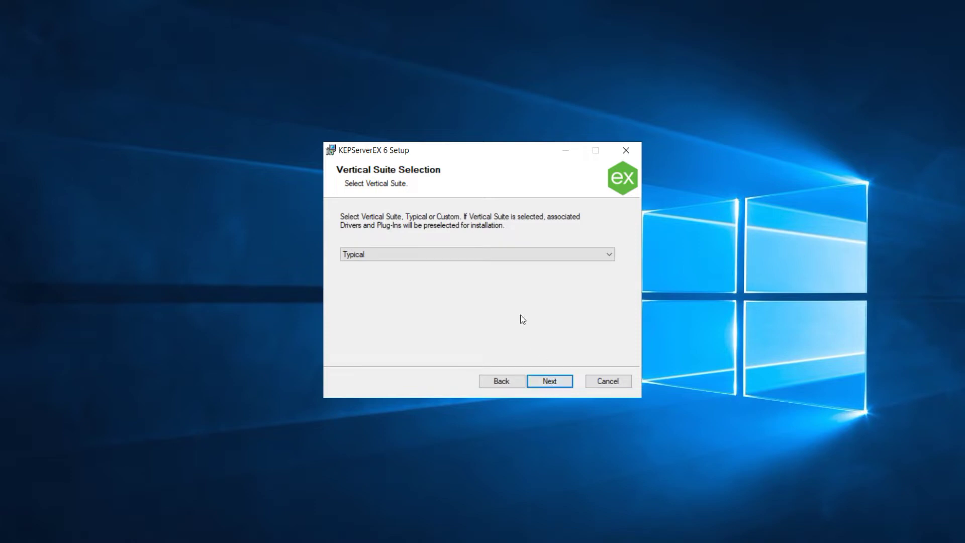
pyautogui.click(555, 382)
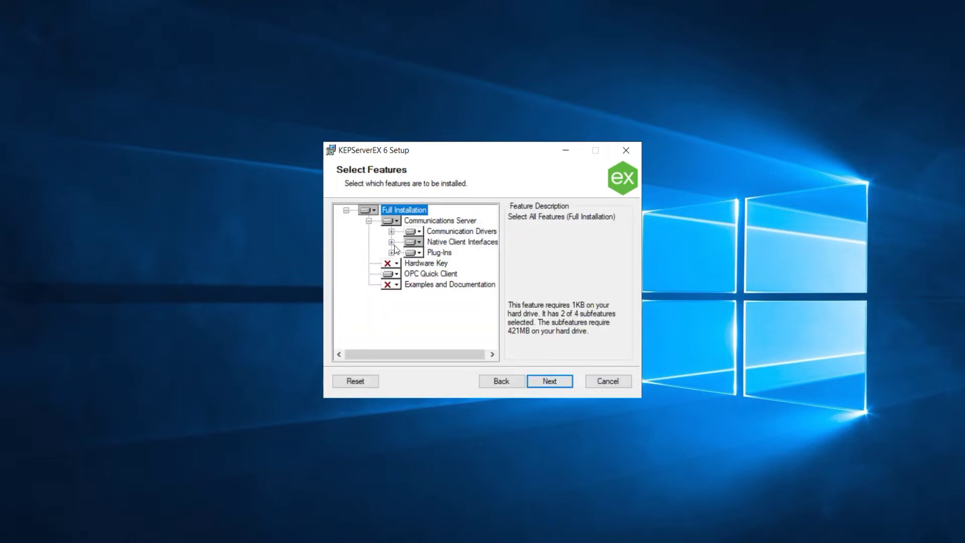
# Set the entire Native Client Interfaces feature to be installed on the local hard drive and accept the feature selection
pyautogui.click(418, 242)
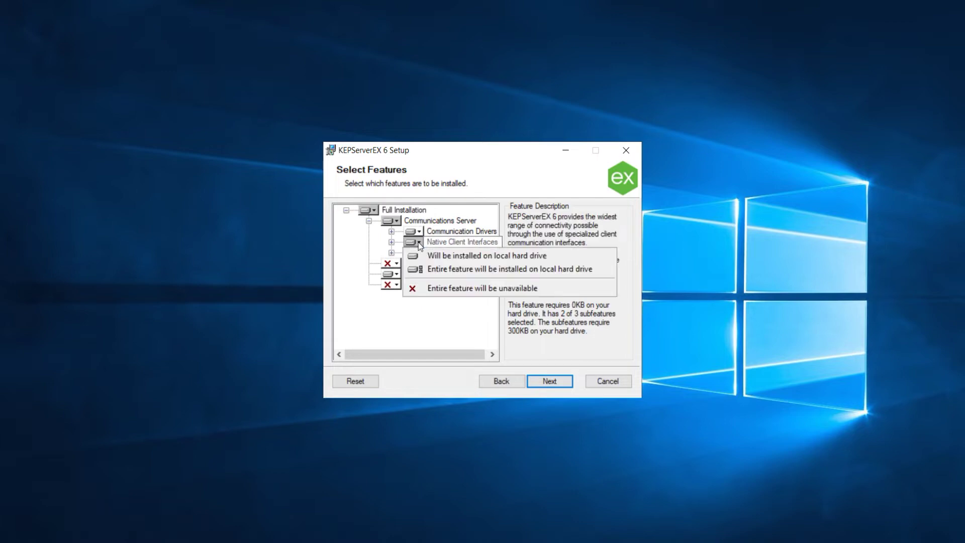
pyautogui.click(420, 264)
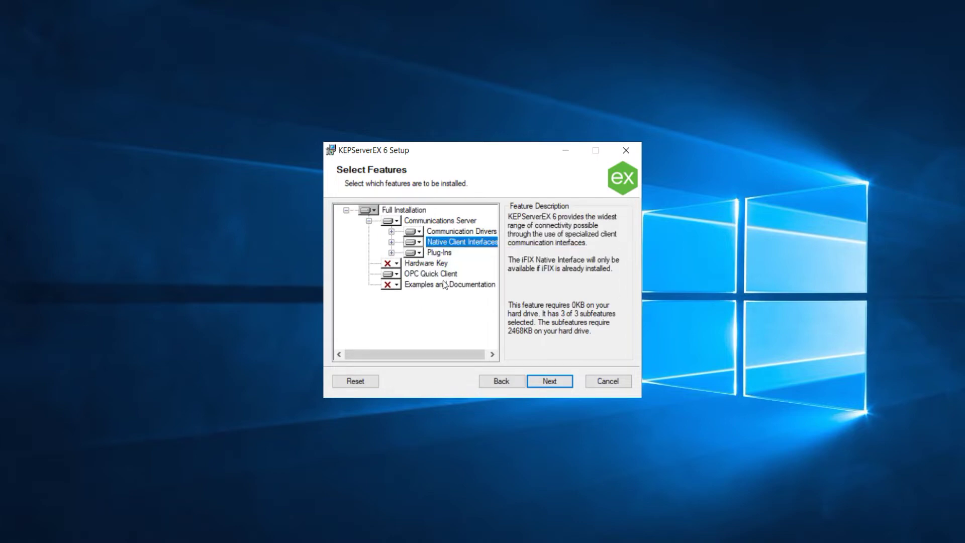
pyautogui.click(547, 384)
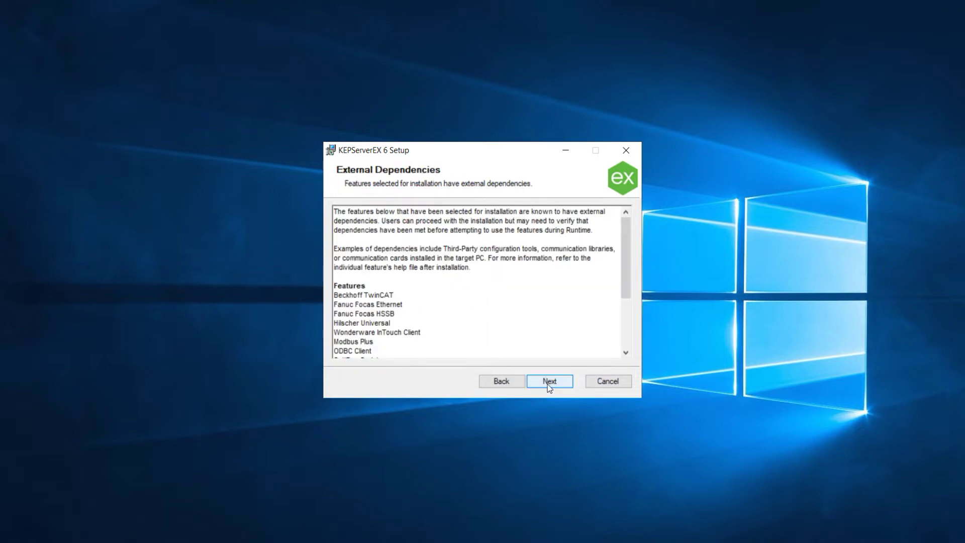
# Proceed past the external dependencies, install KEPServerEX 6 and close the completed setup wizard
pyautogui.click(548, 384)
pyautogui.click(547, 384)
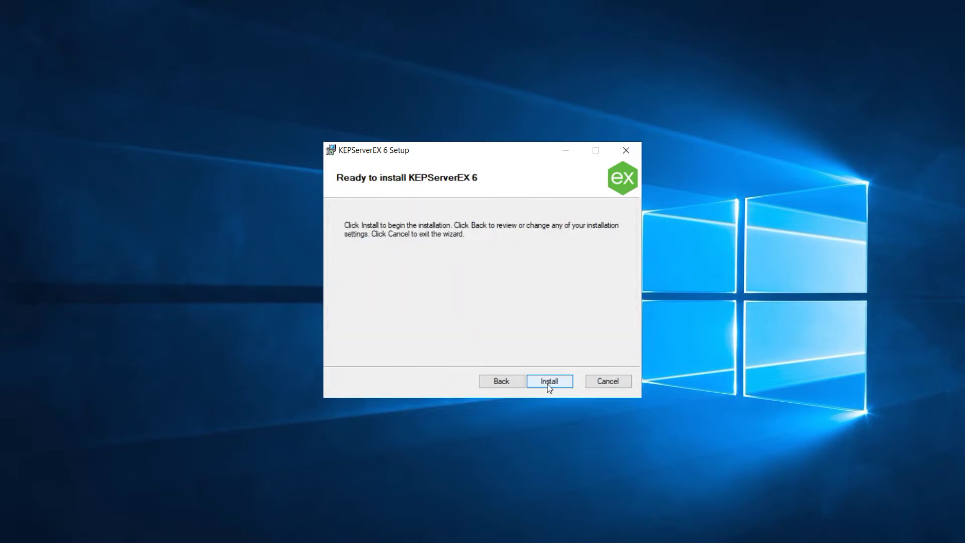
pyautogui.click(547, 384)
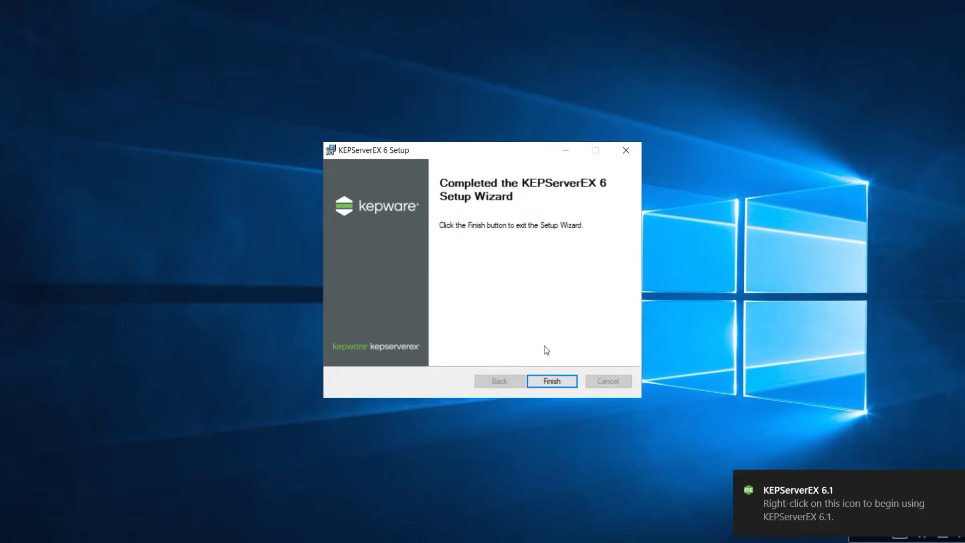
pyautogui.click(546, 383)
pyautogui.click(818, 508)
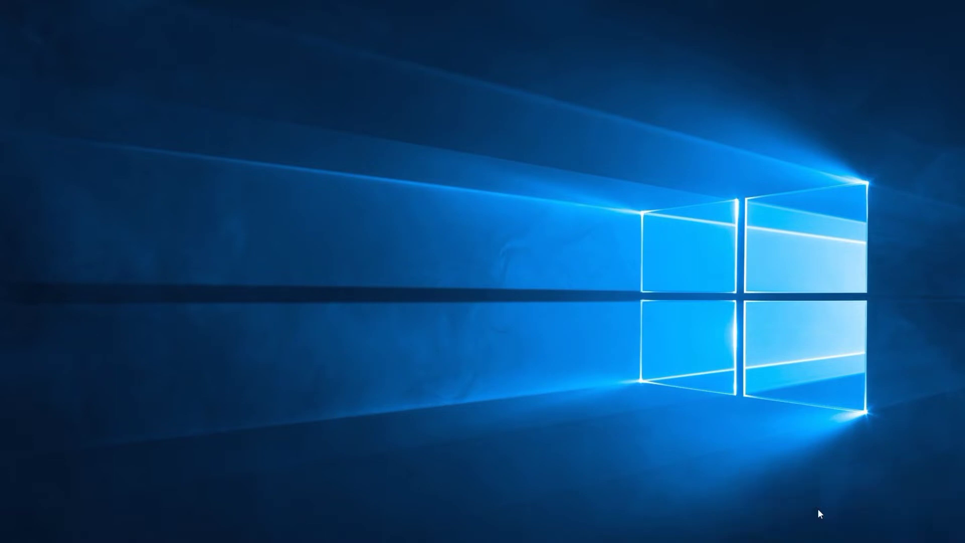
pyautogui.click(846, 542)
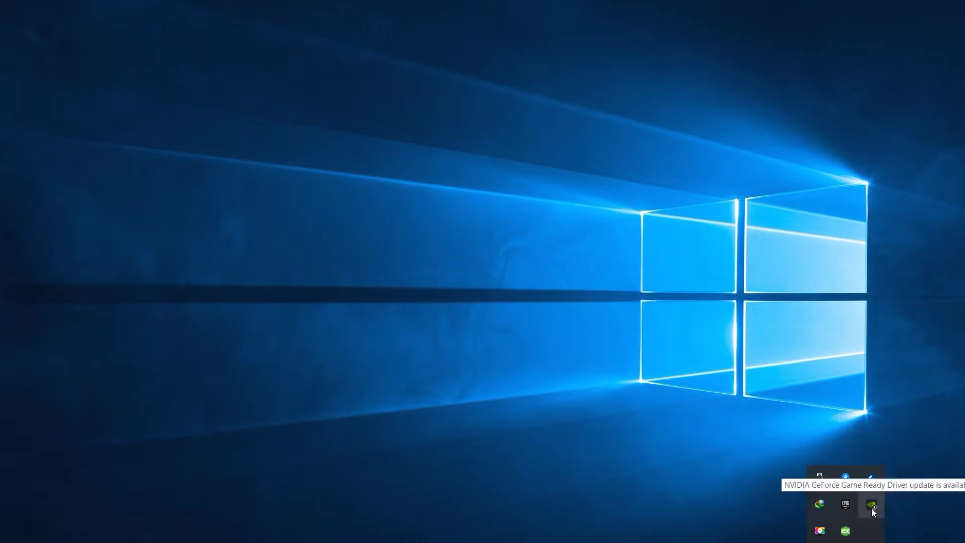
pyautogui.rightClick(846, 531)
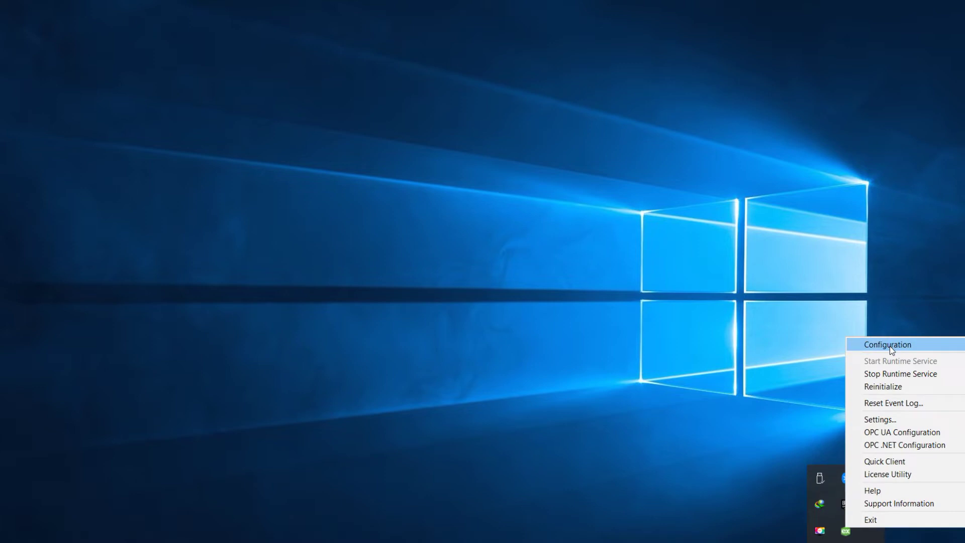
pyautogui.click(713, 451)
# Open the KEPServerEX Configuration and enlarge its window to fill most of the screen
pyautogui.click(849, 541)
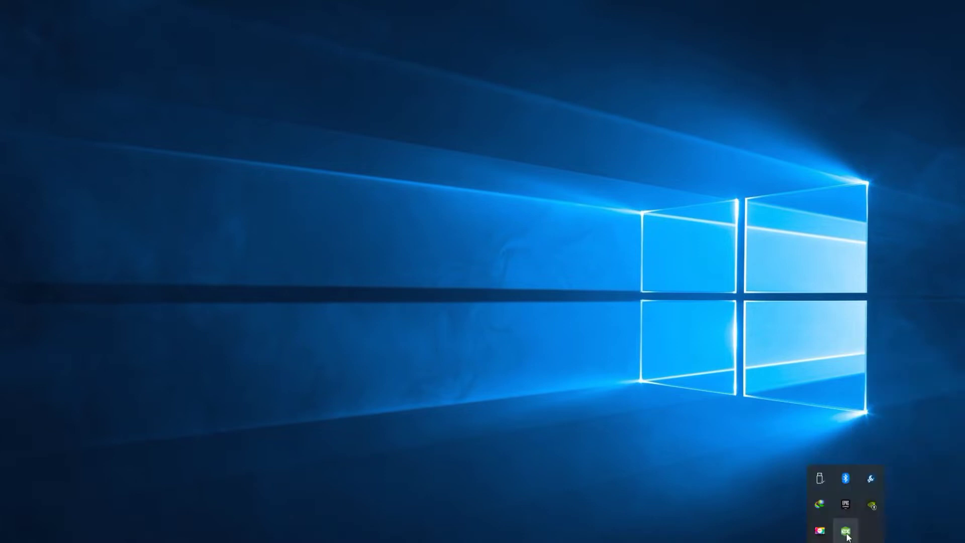
pyautogui.rightClick(846, 530)
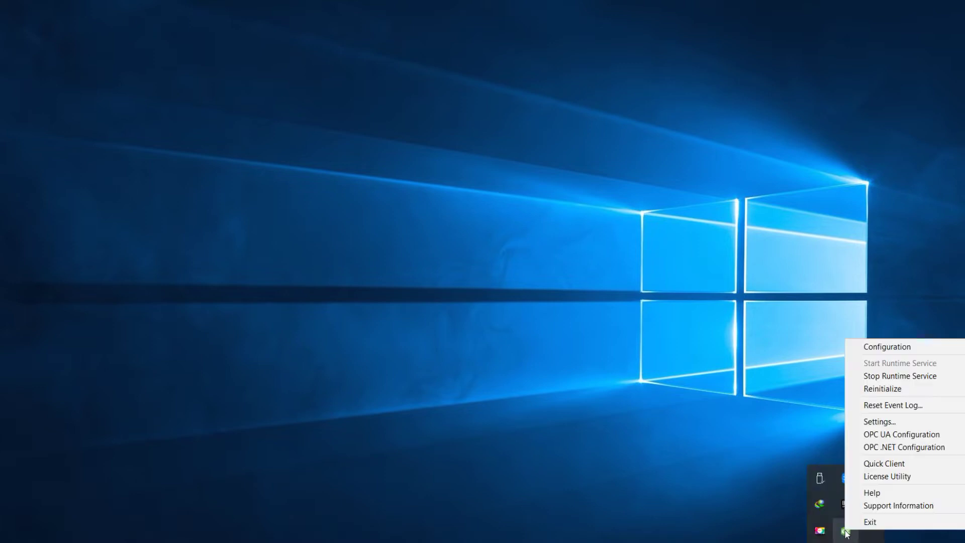
pyautogui.click(884, 346)
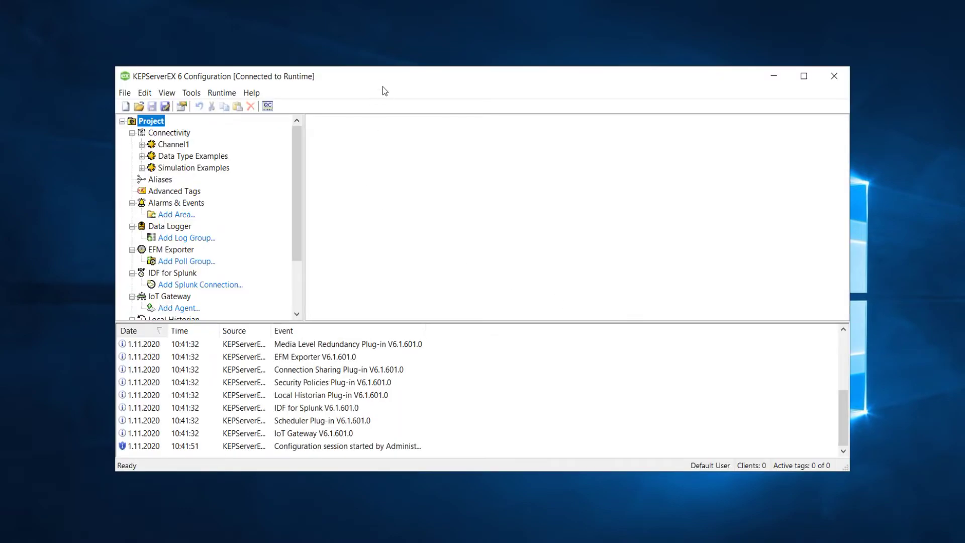
pyautogui.moveTo(383, 74); pyautogui.dragTo(309, 24)
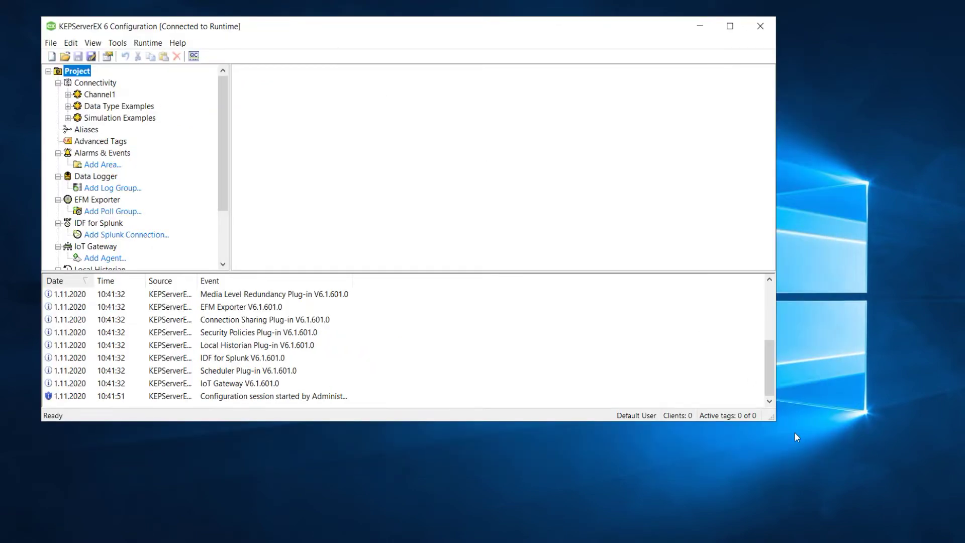
pyautogui.moveTo(771, 419); pyautogui.dragTo(962, 515)
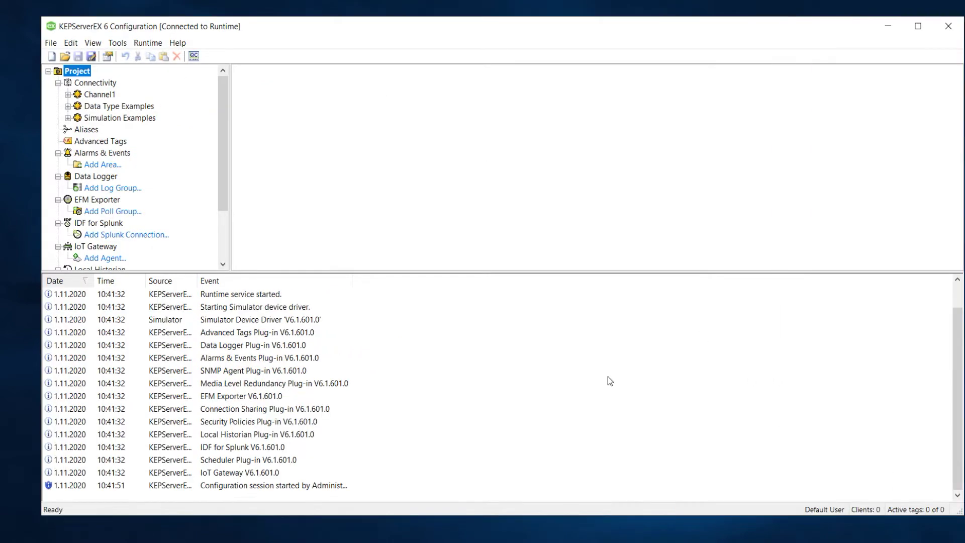
# Collapse the Alarms & Events, Data Logger and EFM Exporter branches, leaving Connectivity expanded in the project tree
pyautogui.click(58, 83)
pyautogui.click(58, 117)
pyautogui.click(58, 129)
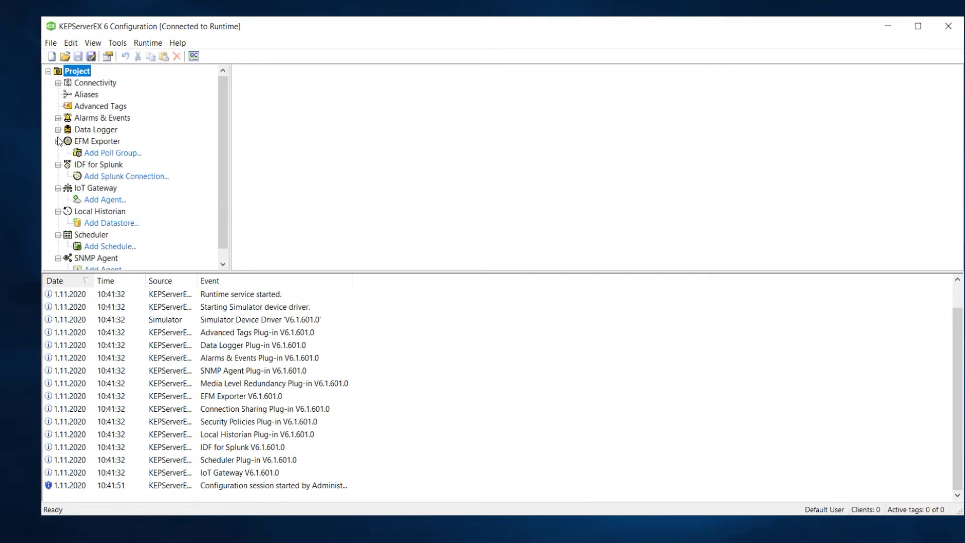
pyautogui.click(59, 141)
pyautogui.click(58, 83)
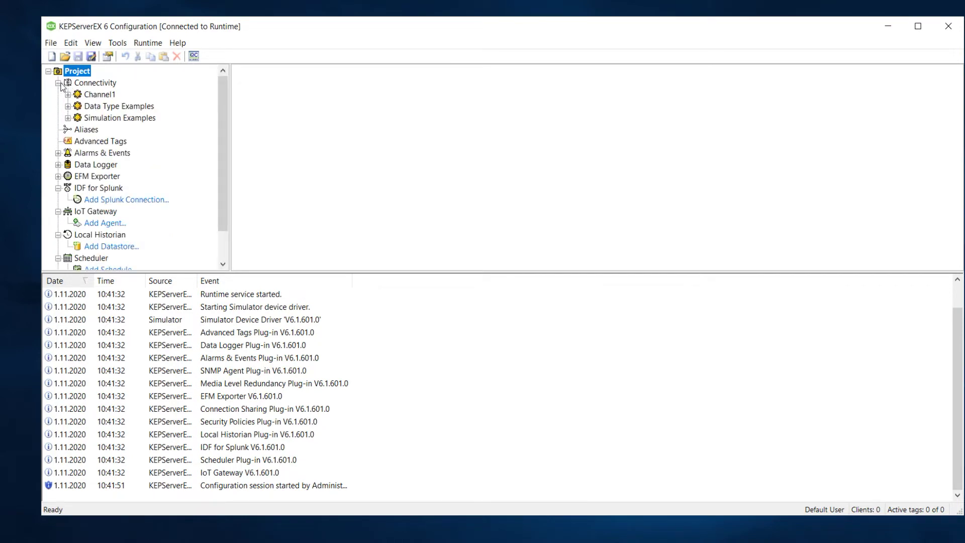
# Examine the Connectivity and IoT Gateway nodes and the devices under Channel1, Data Type Examples and Simulation Examples
pyautogui.click(84, 85)
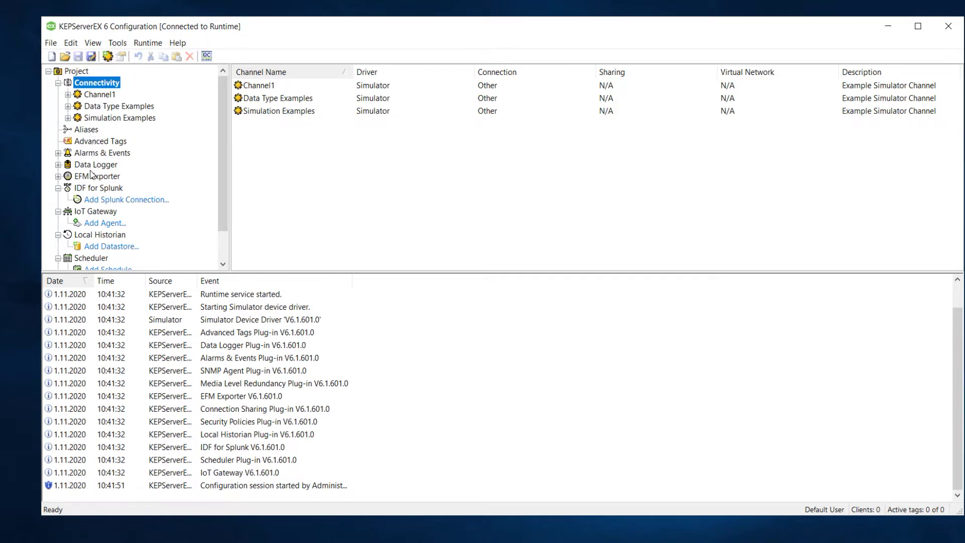
pyautogui.click(91, 213)
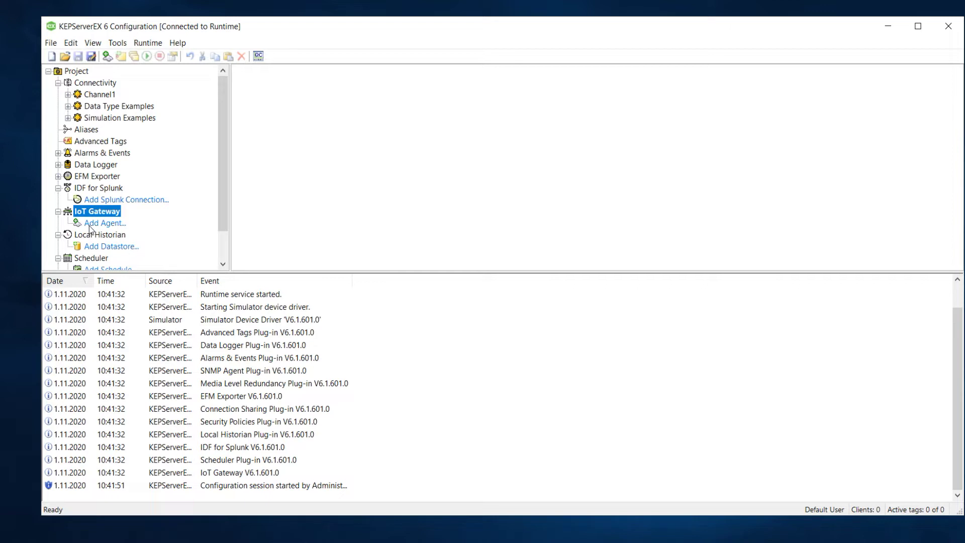
pyautogui.scroll(-1, 90, 228)
pyautogui.scroll(1, 91, 228)
pyautogui.click(91, 84)
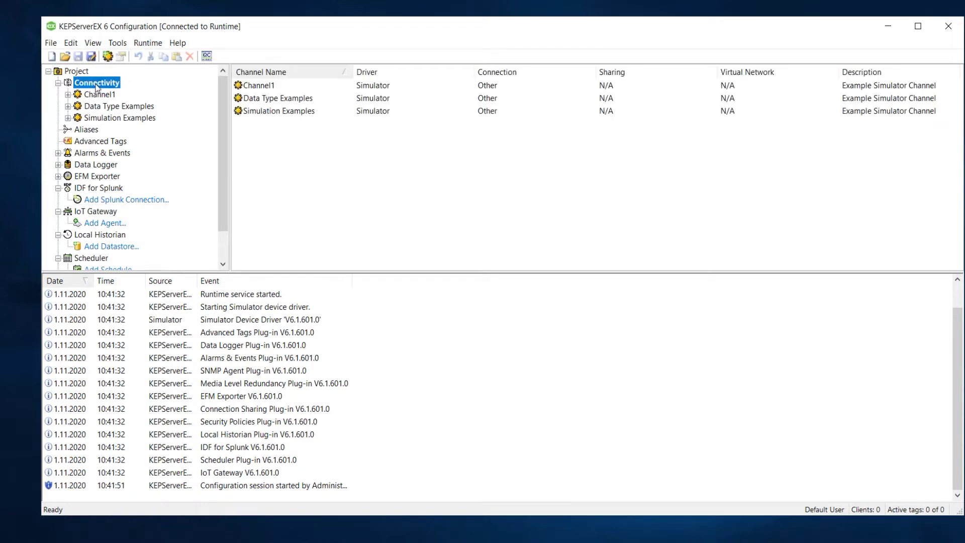
pyautogui.click(102, 95)
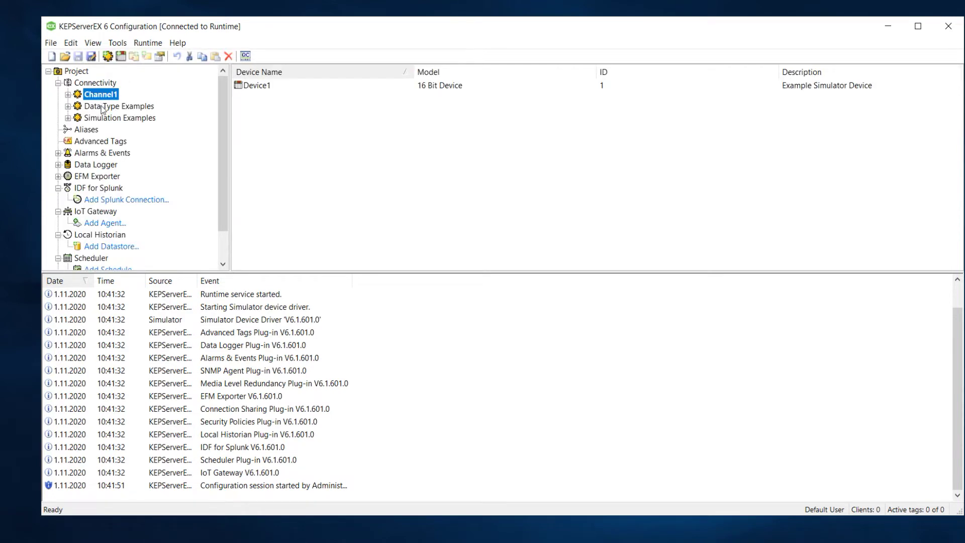
pyautogui.click(103, 107)
pyautogui.click(104, 119)
pyautogui.click(107, 107)
pyautogui.click(105, 95)
pyautogui.click(106, 83)
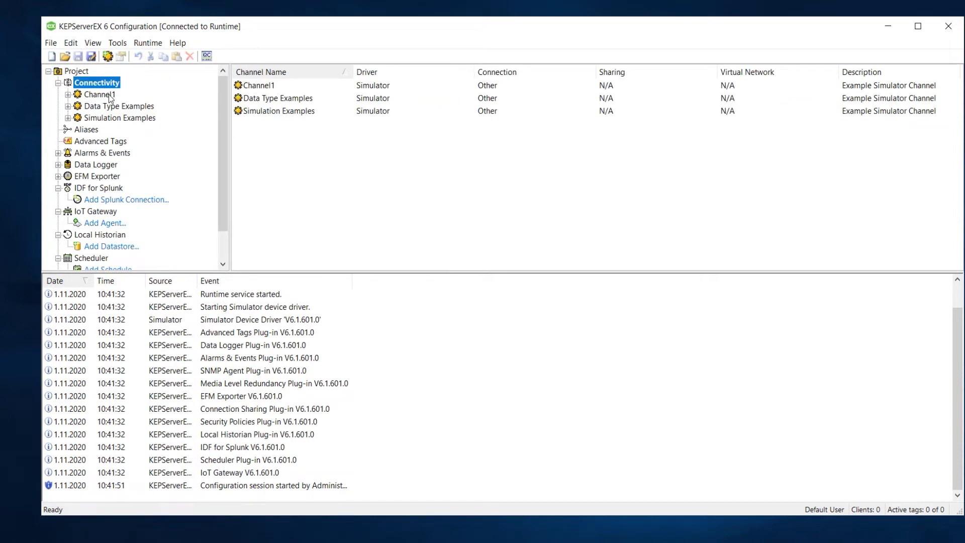
# Start a new channel under Connectivity and choose Siemens TCP/IP Ethernet as its channel type
pyautogui.rightClick(101, 83)
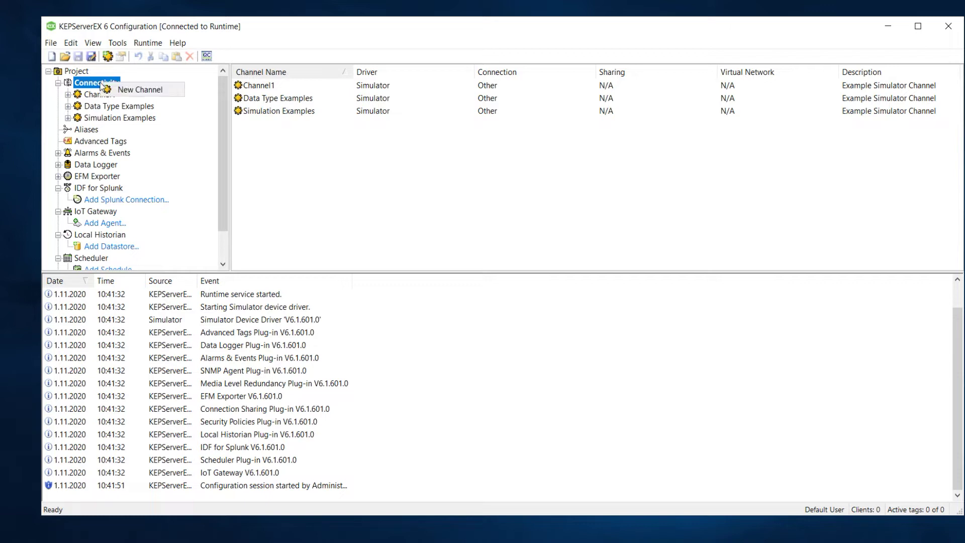
pyautogui.click(139, 92)
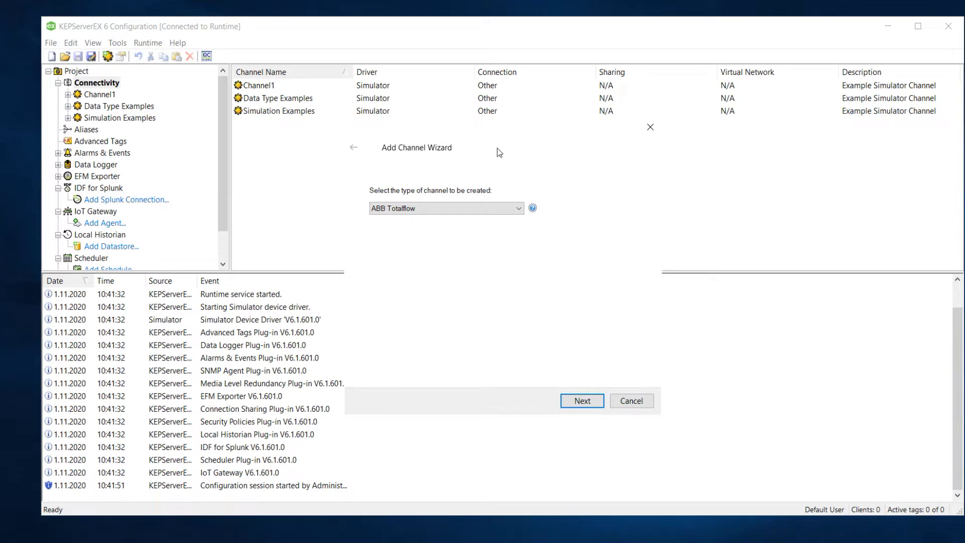
pyautogui.click(492, 212)
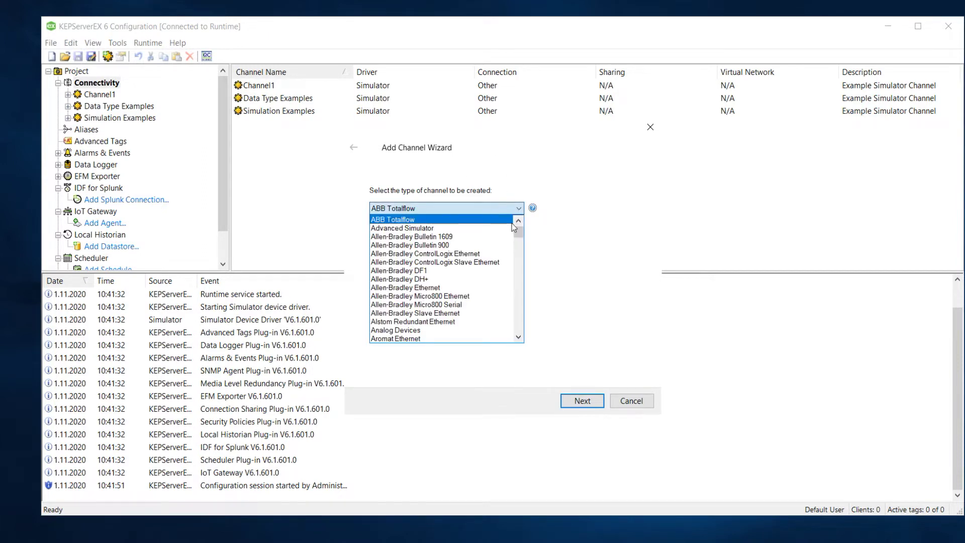
pyautogui.moveTo(515, 231); pyautogui.dragTo(528, 305)
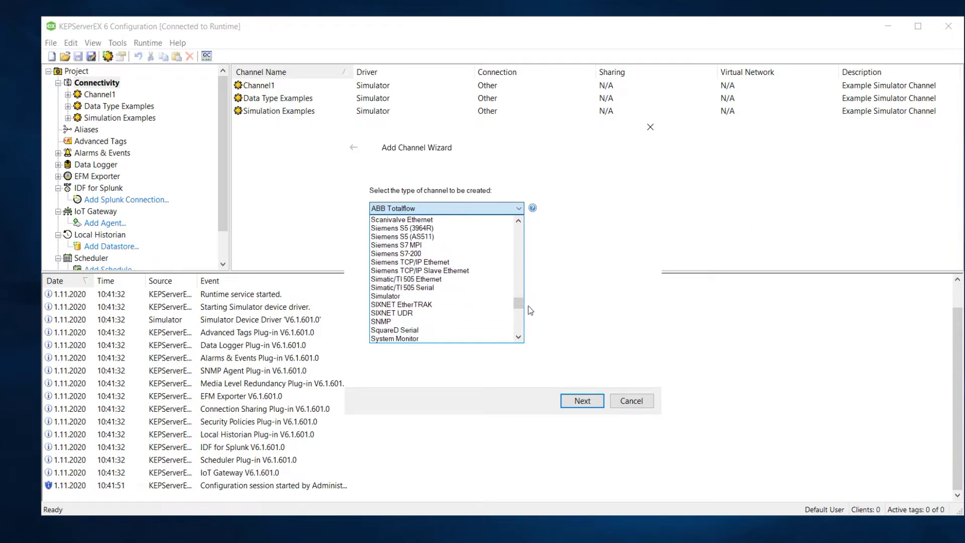
pyautogui.click(395, 263)
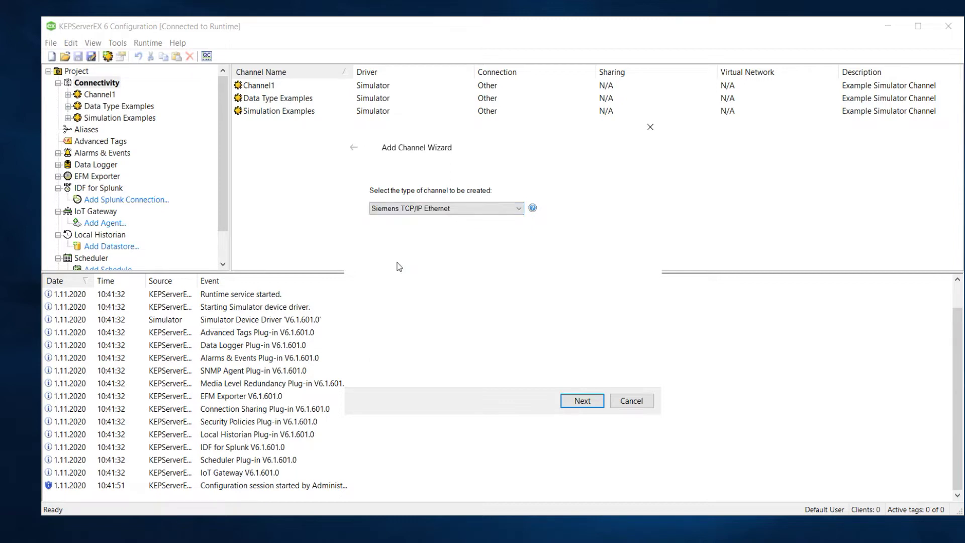
pyautogui.click(576, 400)
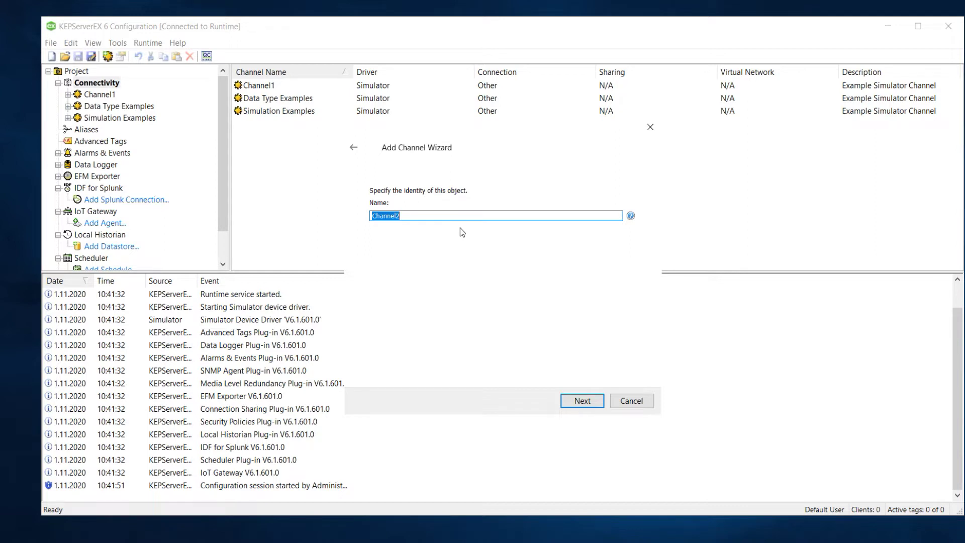
# Name the new channel SIEMENS and proceed to its network adapter setting
pyautogui.write('SIEMEND')
pyautogui.press('BackSpace')
pyautogui.write('S')
pyautogui.click(583, 401)
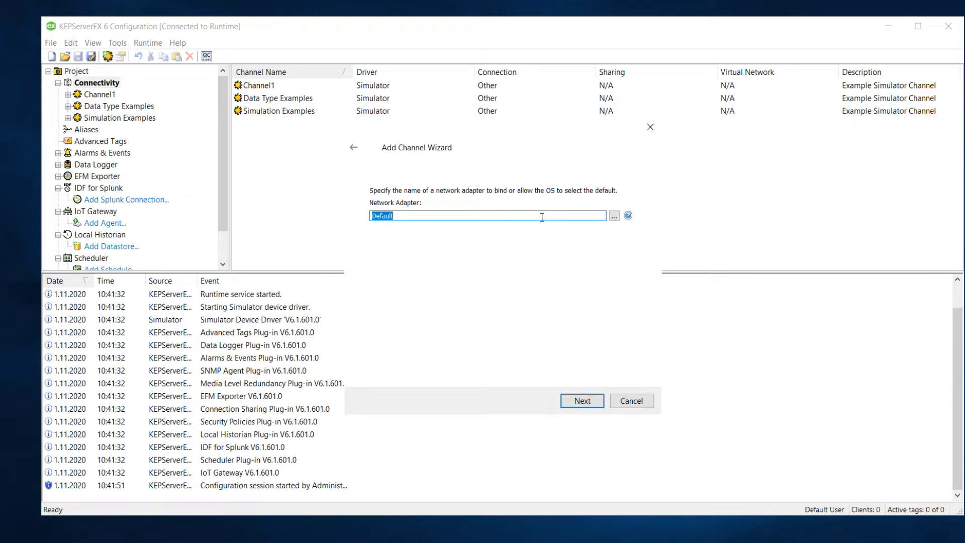
# Bind the channel to the Intel(R) Wireless-AC 9462 network adapter
pyautogui.click(614, 216)
pyautogui.click(402, 220)
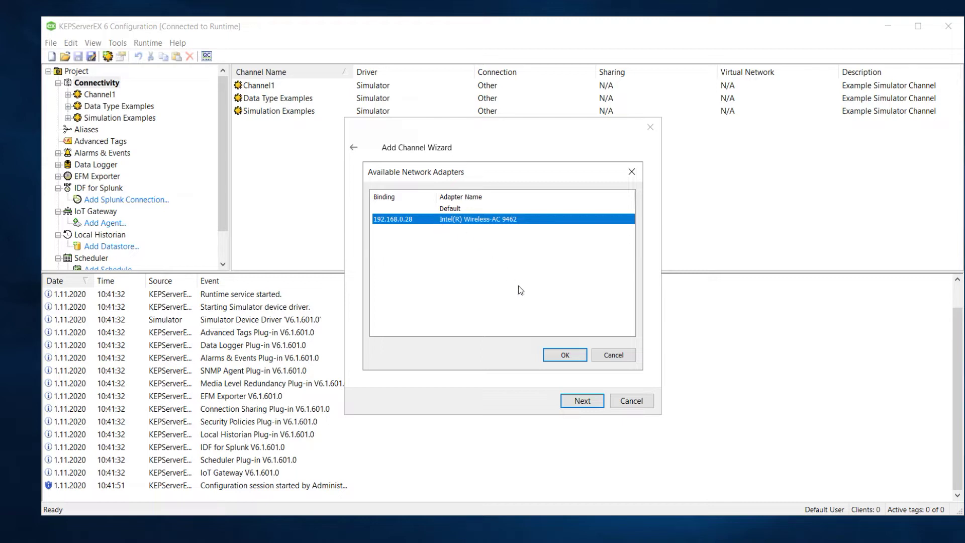
pyautogui.click(564, 355)
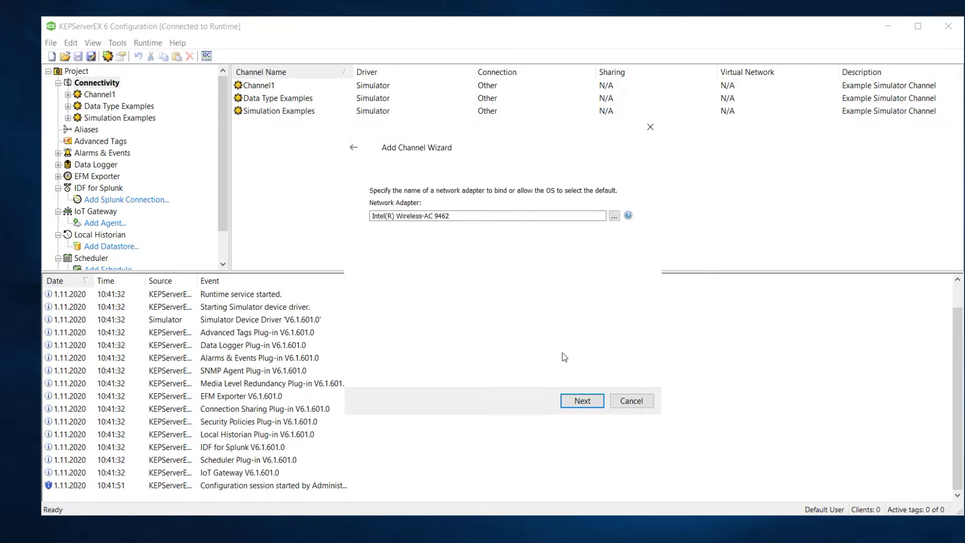
pyautogui.click(582, 405)
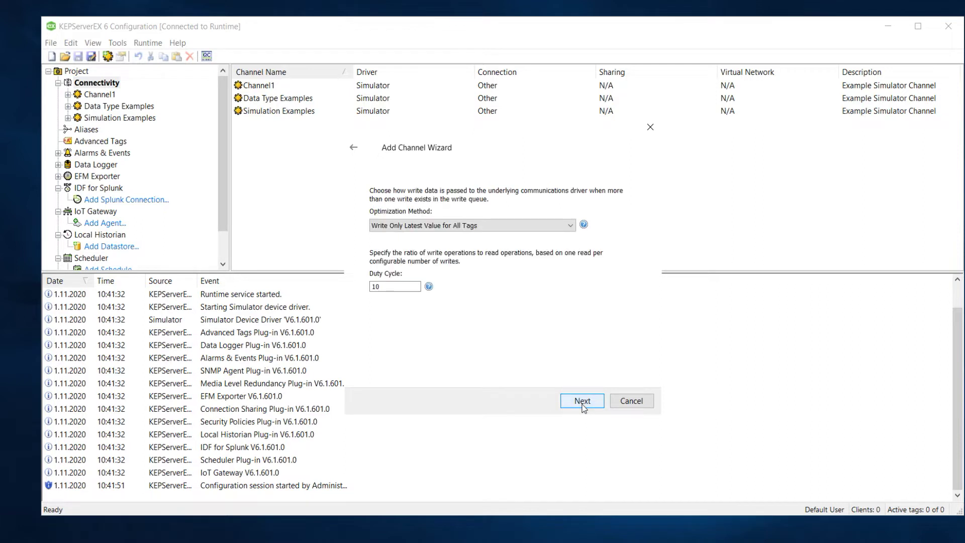
# Keep Write Only Latest Value for All Tags with a duty cycle of 10, and Replace with Zero for invalid floating-point values
pyautogui.click(450, 226)
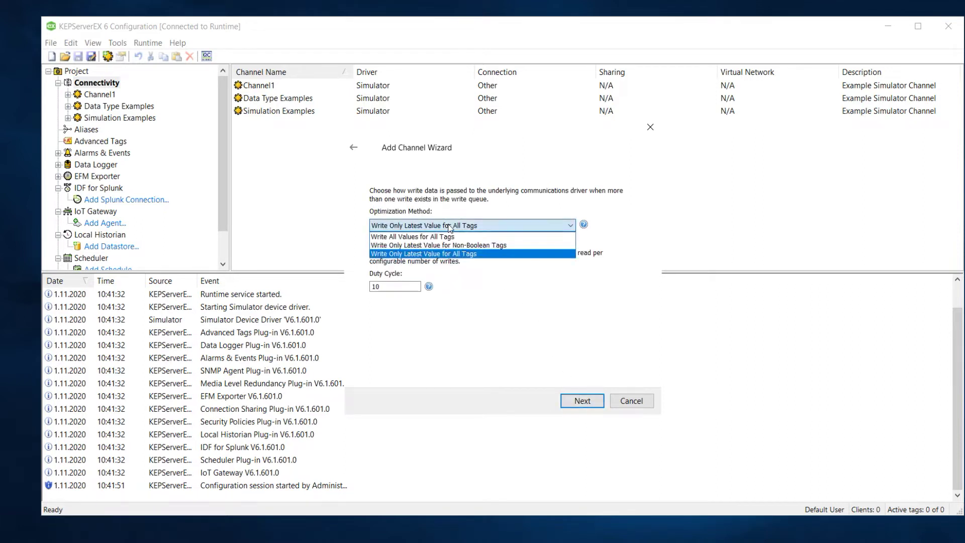
pyautogui.click(449, 227)
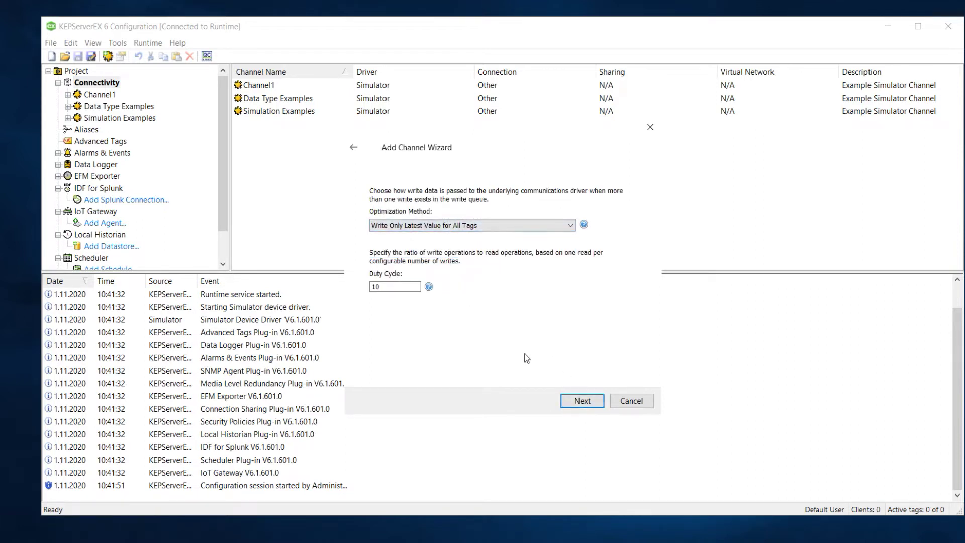
pyautogui.click(575, 399)
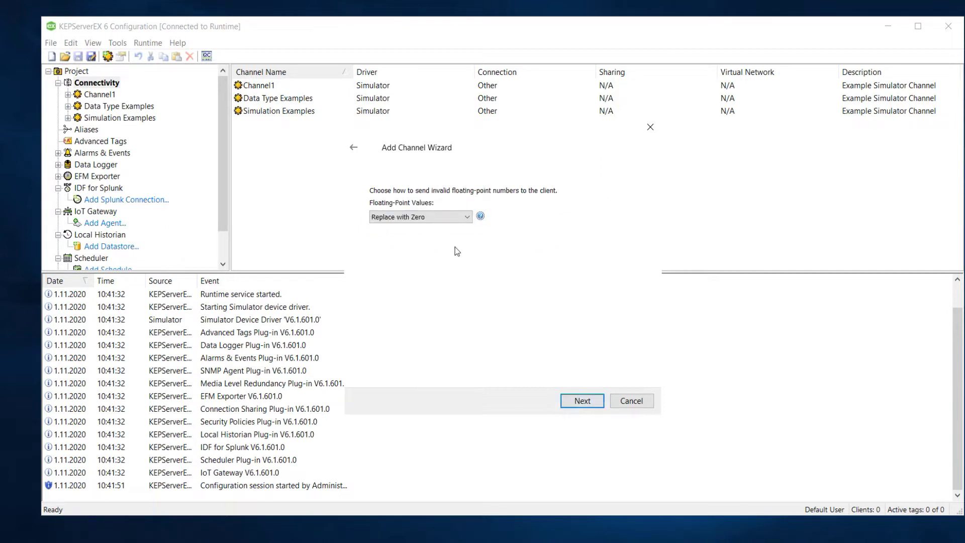
pyautogui.click(575, 401)
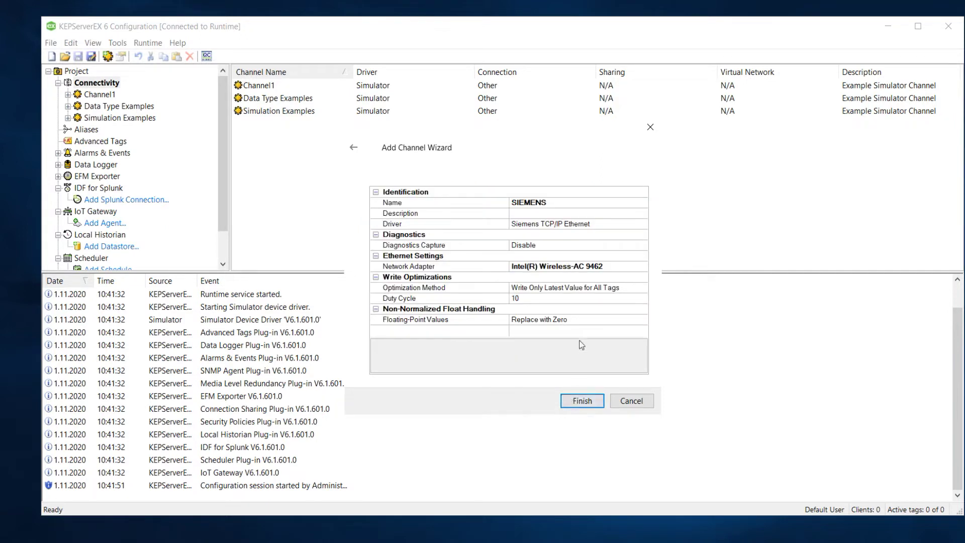
# Review the name, driver and network adapter in the channel summary and finish creating the SIEMENS channel
pyautogui.click(525, 202)
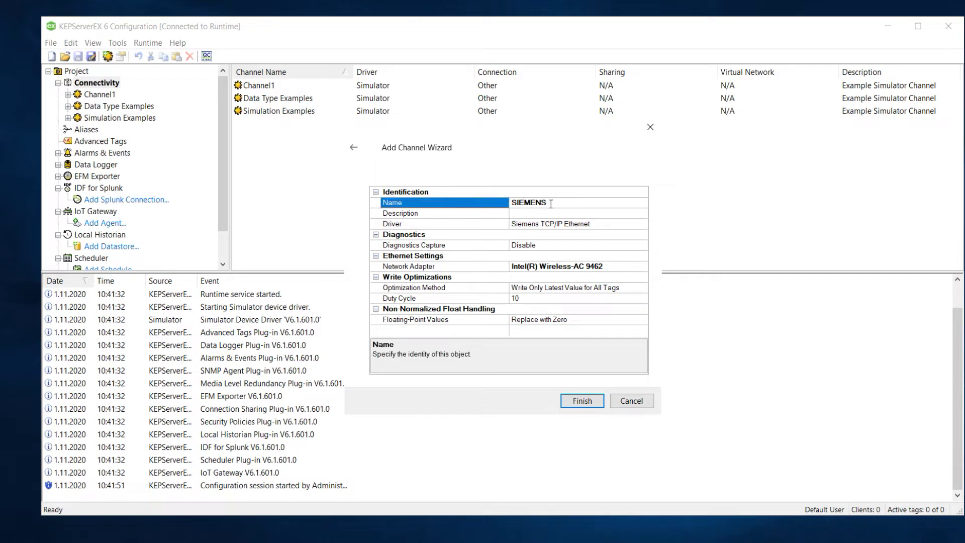
pyautogui.click(551, 224)
pyautogui.click(598, 226)
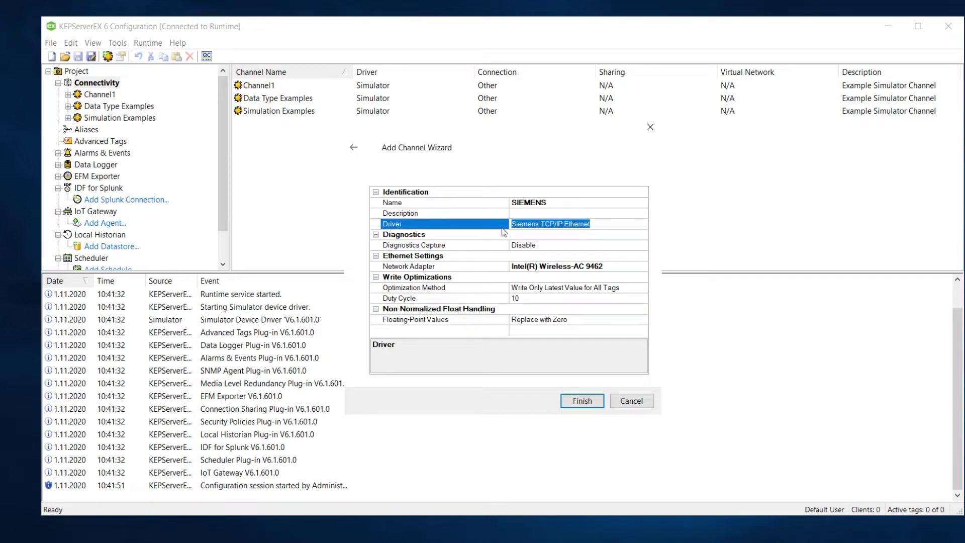
pyautogui.click(525, 267)
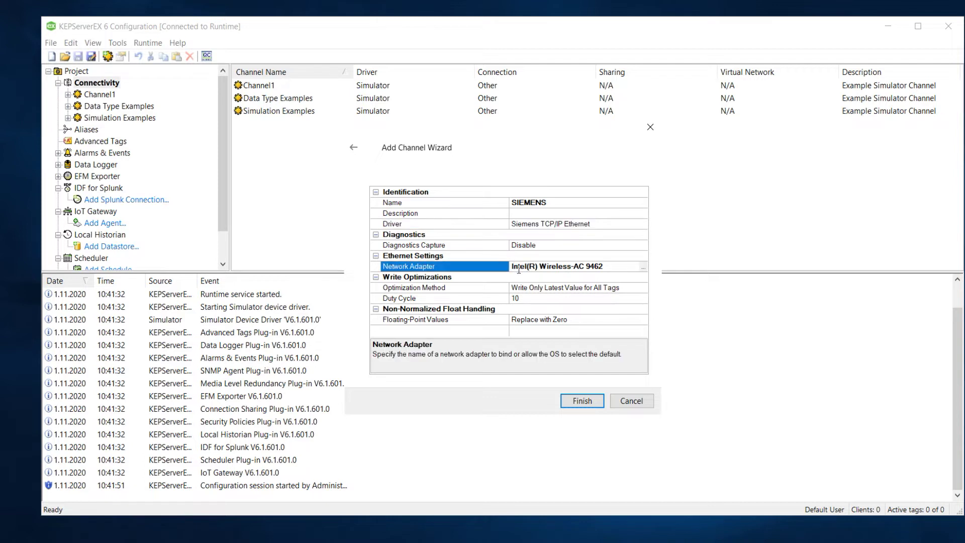
pyautogui.moveTo(613, 267); pyautogui.dragTo(490, 273)
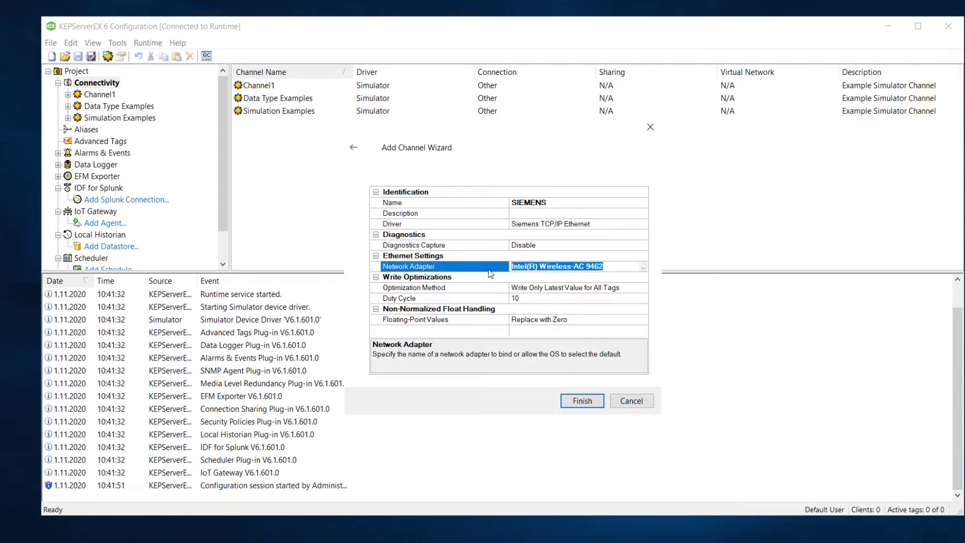
pyautogui.click(582, 400)
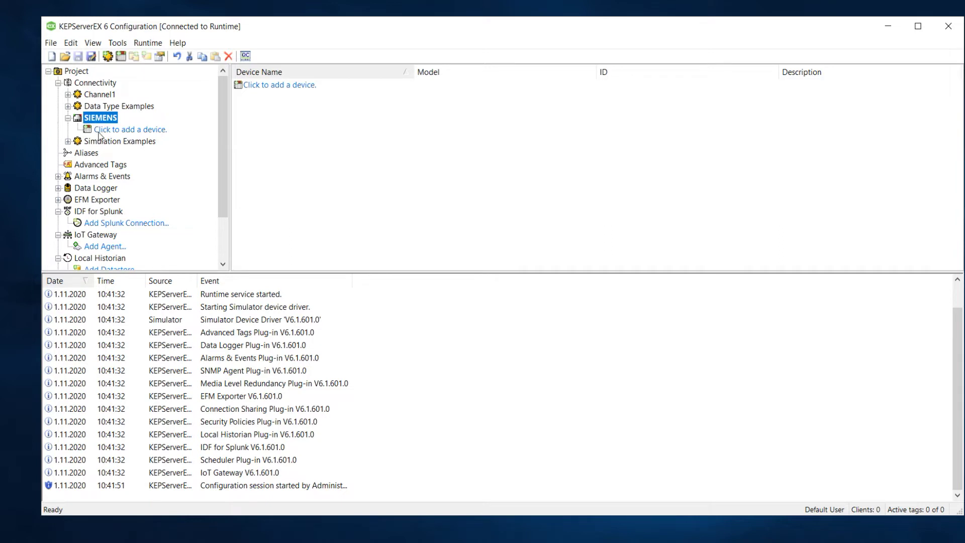
# Start adding a device to the SIEMENS channel and name it S71200
pyautogui.click(105, 132)
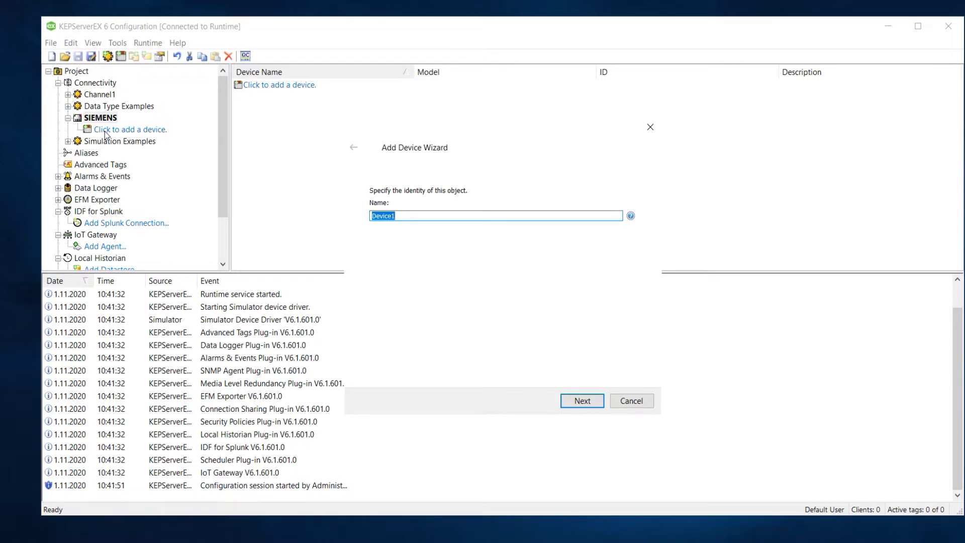
pyautogui.write('S71200_1')
pyautogui.press('BackSpace')
pyautogui.press('BackSpace')
pyautogui.write('_PRES')
pyautogui.press('BackSpace')
pyautogui.press('BackSpace')
pyautogui.press('BackSpace')
pyautogui.press('BackSpace')
pyautogui.write('DELME')
pyautogui.press('BackSpace')
pyautogui.press('BackSpace')
pyautogui.press('BackSpace')
pyautogui.press('BackSpace')
pyautogui.press('BackSpace')
pyautogui.press('BackSpace')
pyautogui.click(573, 400)
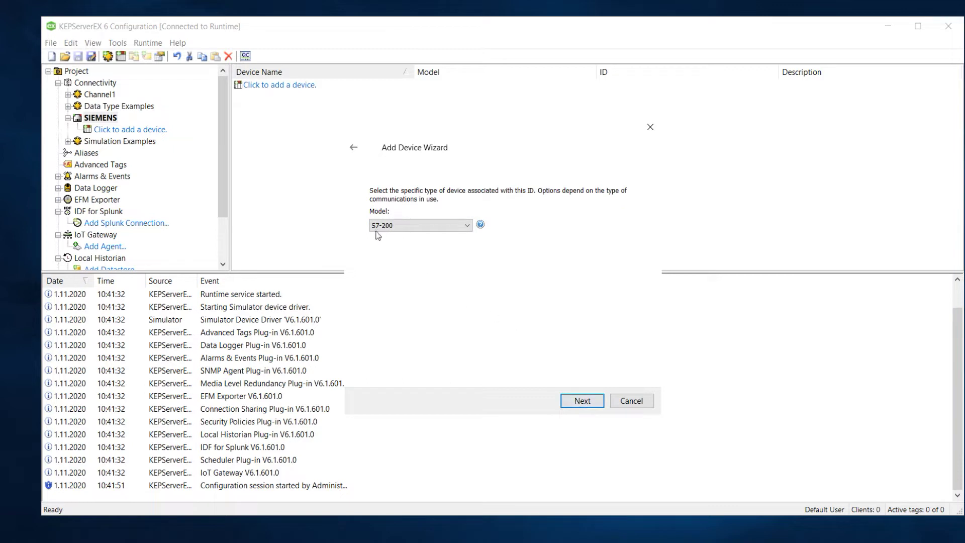
# Set the device model to S7-1200
pyautogui.click(400, 225)
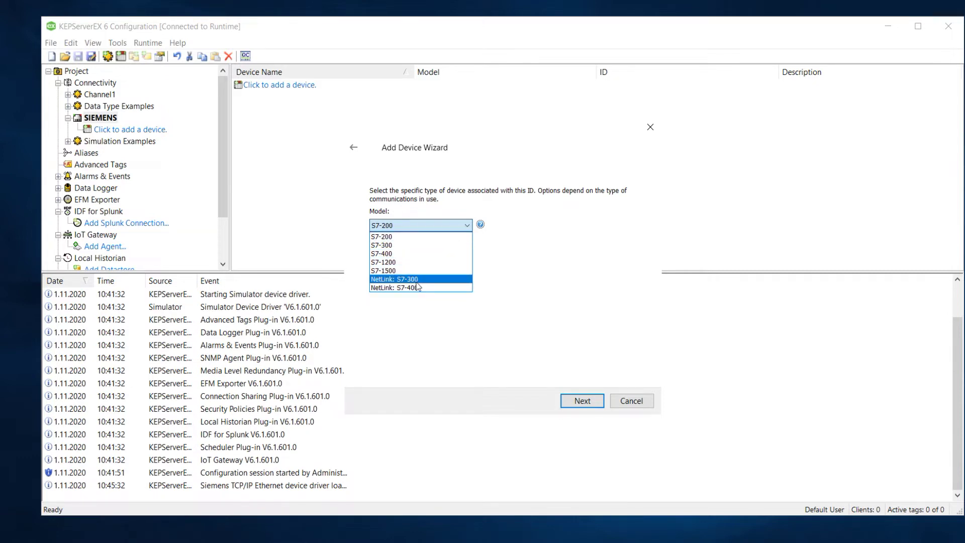
pyautogui.click(391, 260)
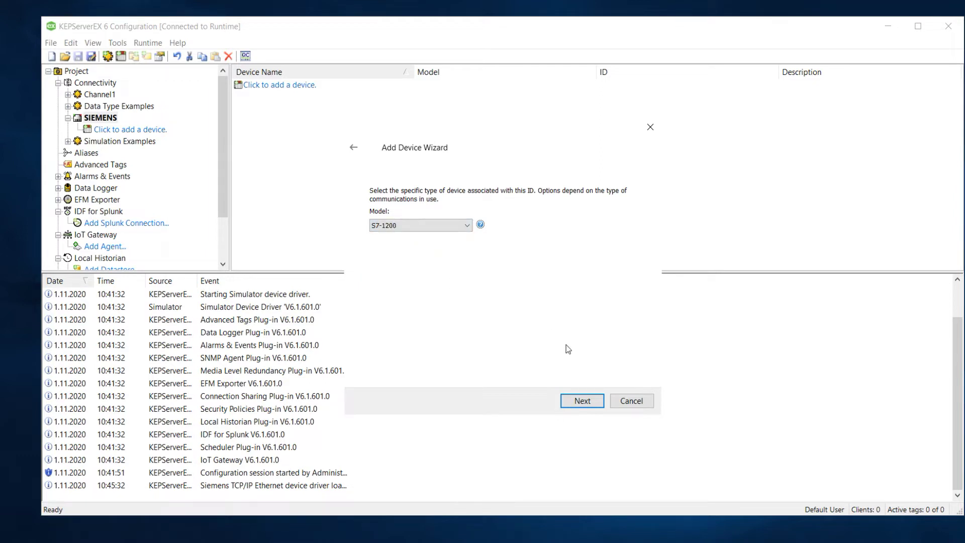
pyautogui.click(571, 400)
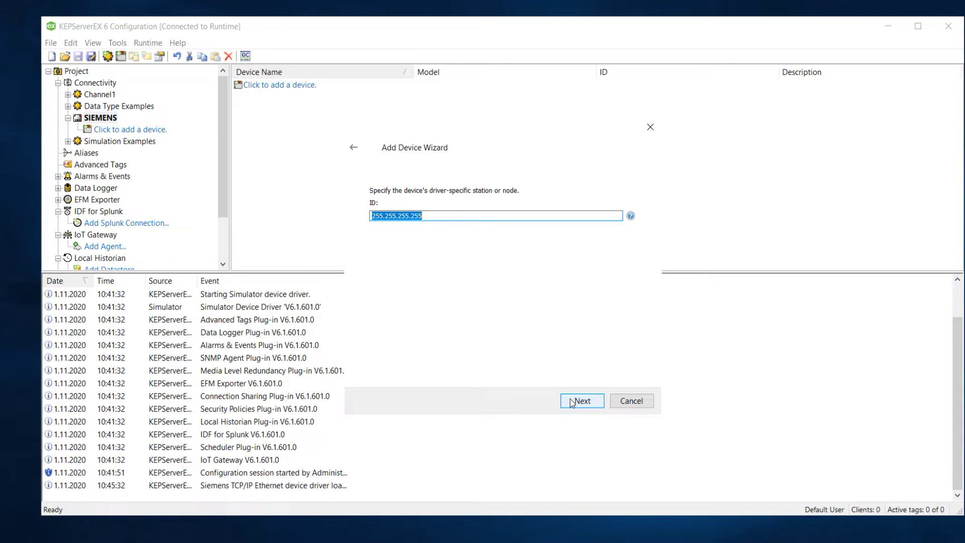
# Set the device ID to the IP address 192.168.0.2
pyautogui.write('192.168.0.2')
pyautogui.moveTo(408, 216); pyautogui.dragTo(362, 216)
pyautogui.click(424, 220)
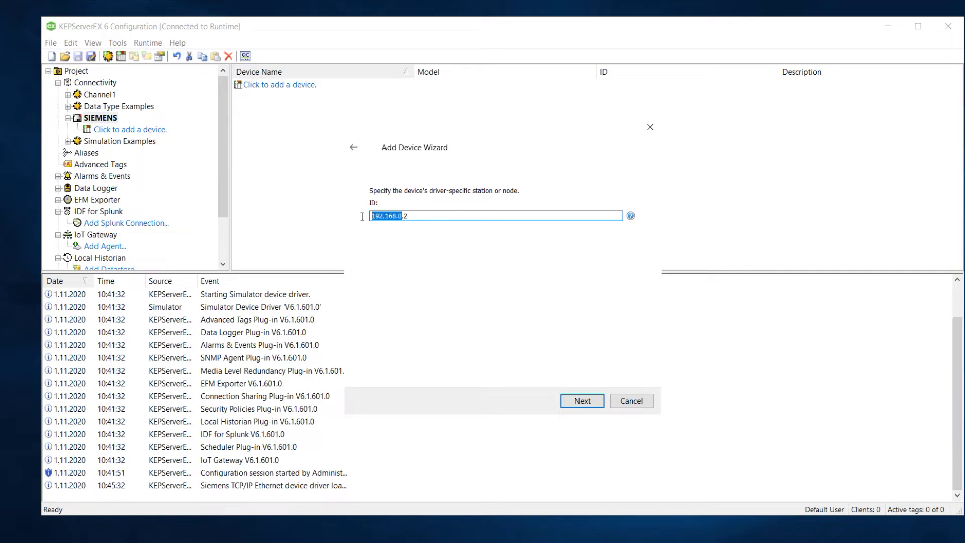
pyautogui.click(582, 402)
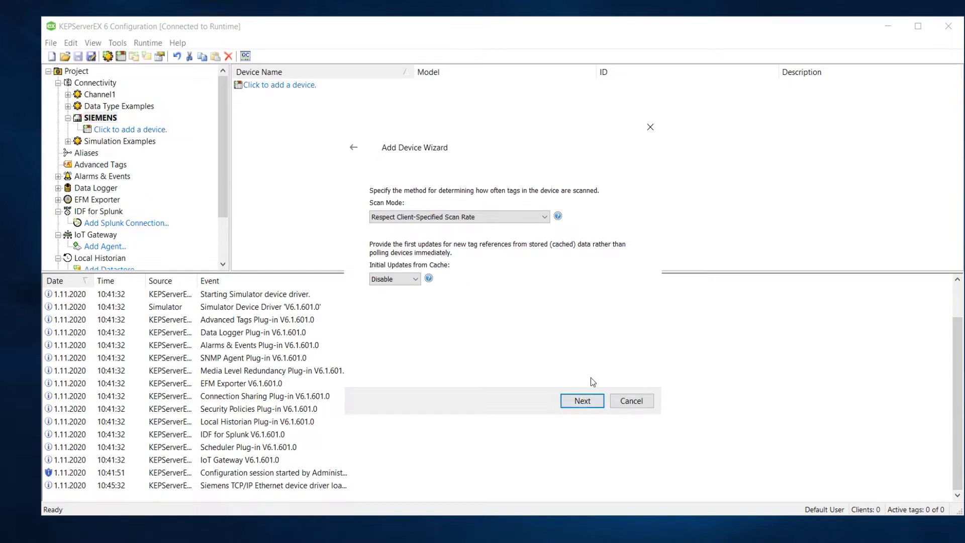
# Accept the device's default scan mode, connection timing, Demote on Failure and automatic tag generation settings
pyautogui.click(582, 401)
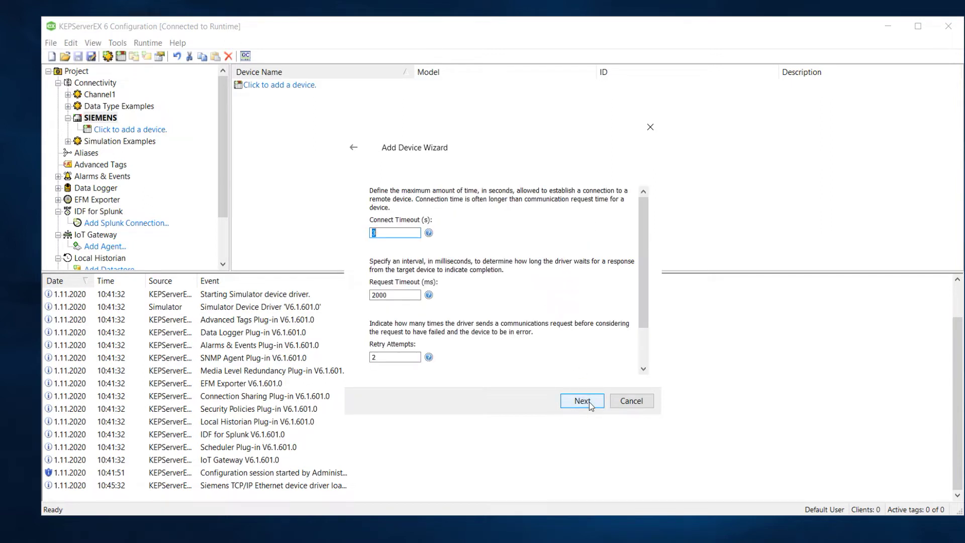
pyautogui.moveTo(642, 285); pyautogui.dragTo(649, 351)
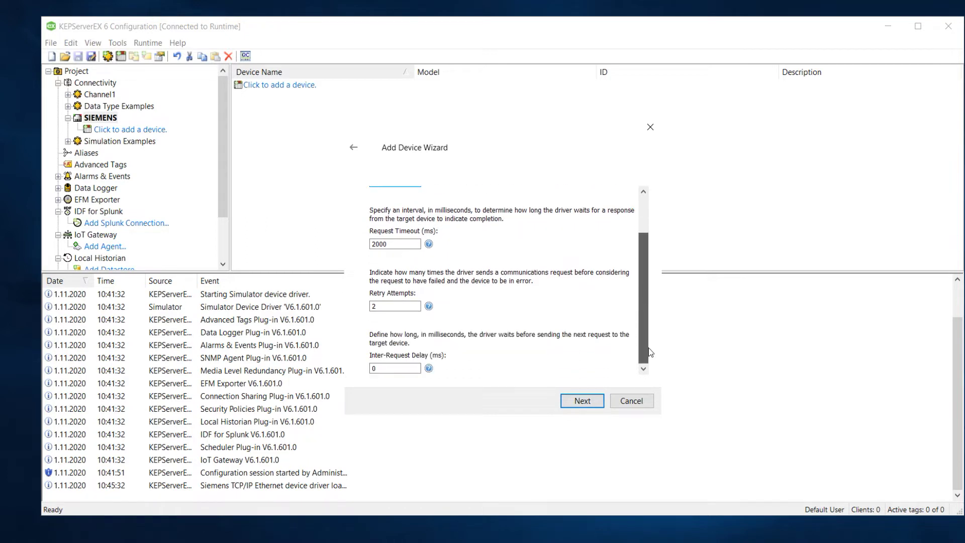
pyautogui.click(400, 244)
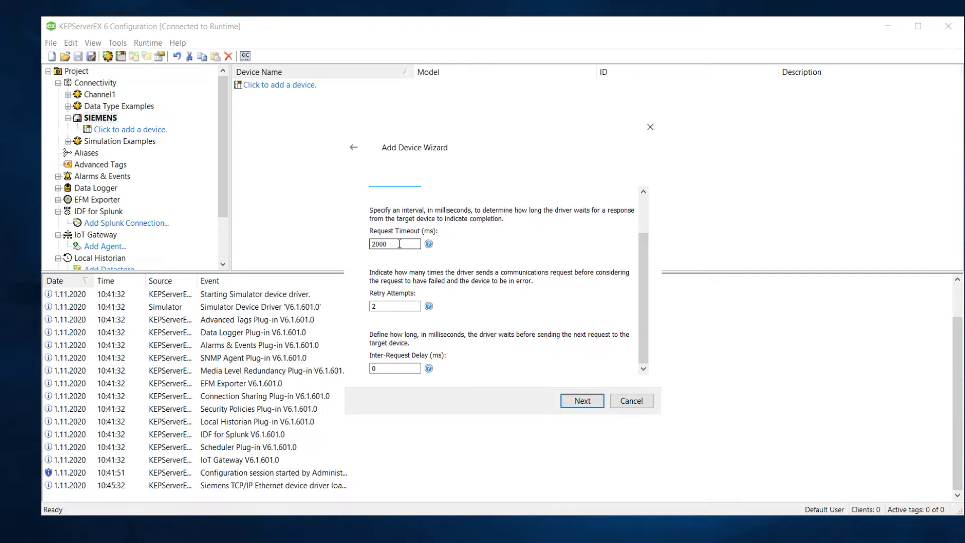
pyautogui.click(576, 401)
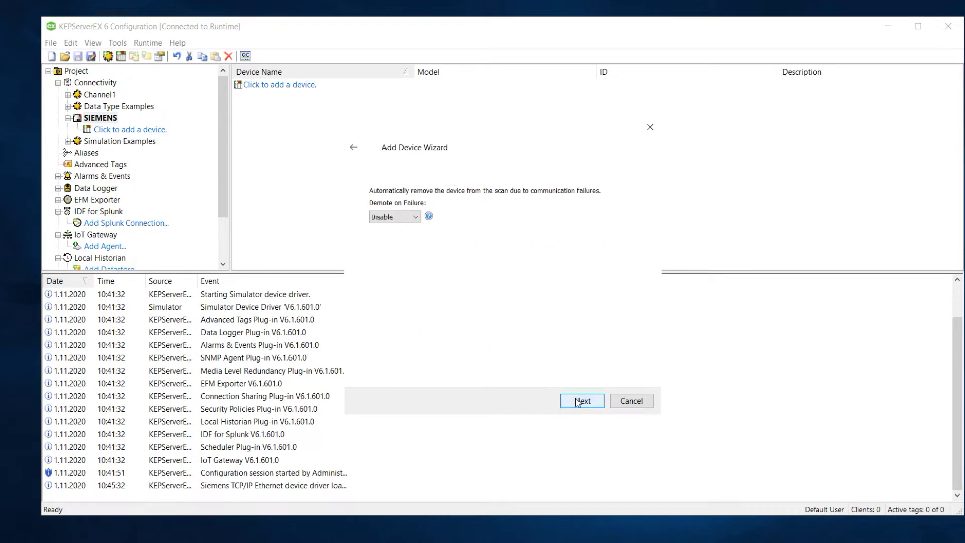
pyautogui.click(578, 402)
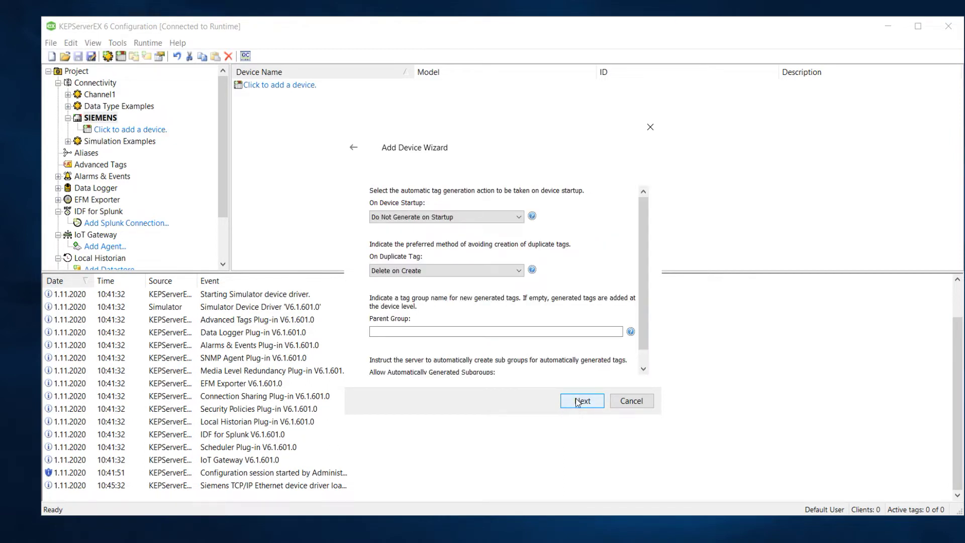
pyautogui.click(577, 401)
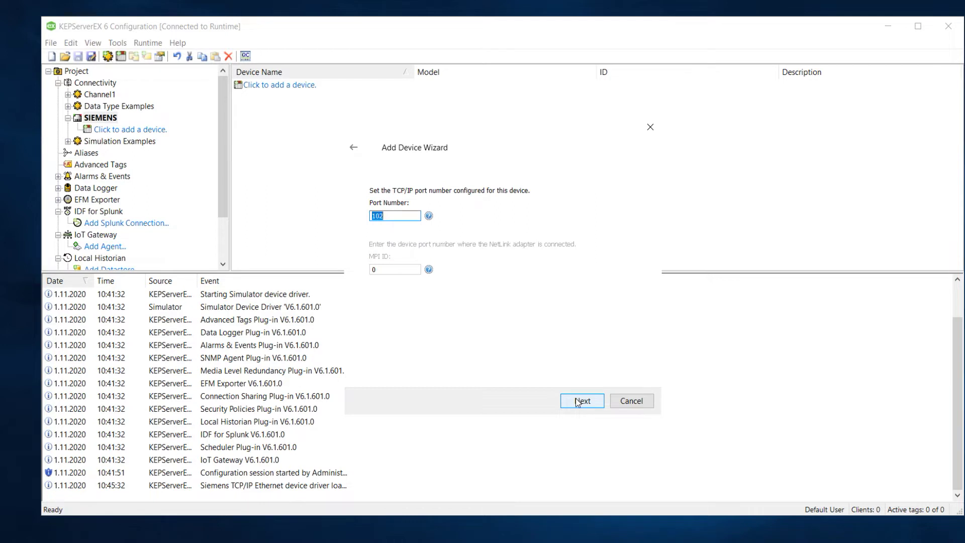
# Keep TCP/IP port number 102 and the PC link type for the device's communication
pyautogui.click(397, 214)
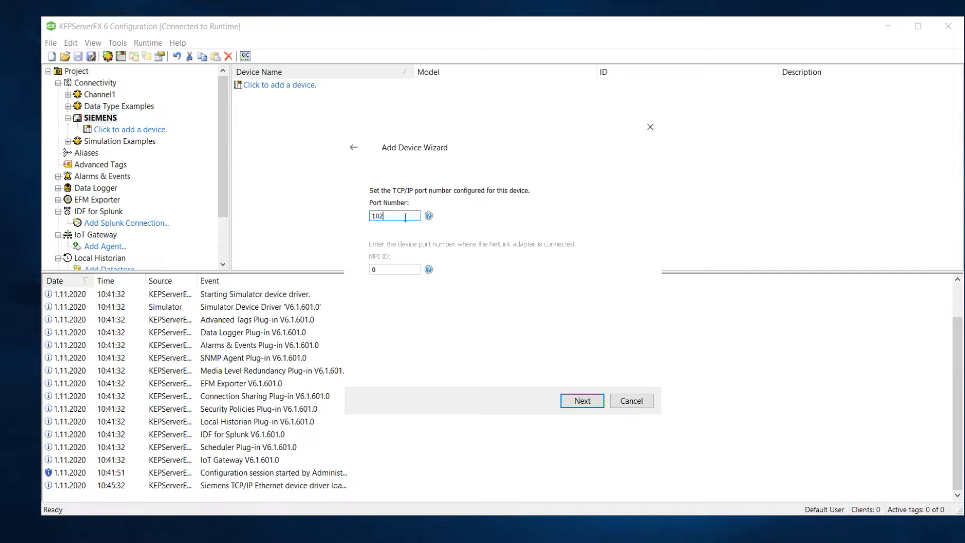
pyautogui.click(575, 400)
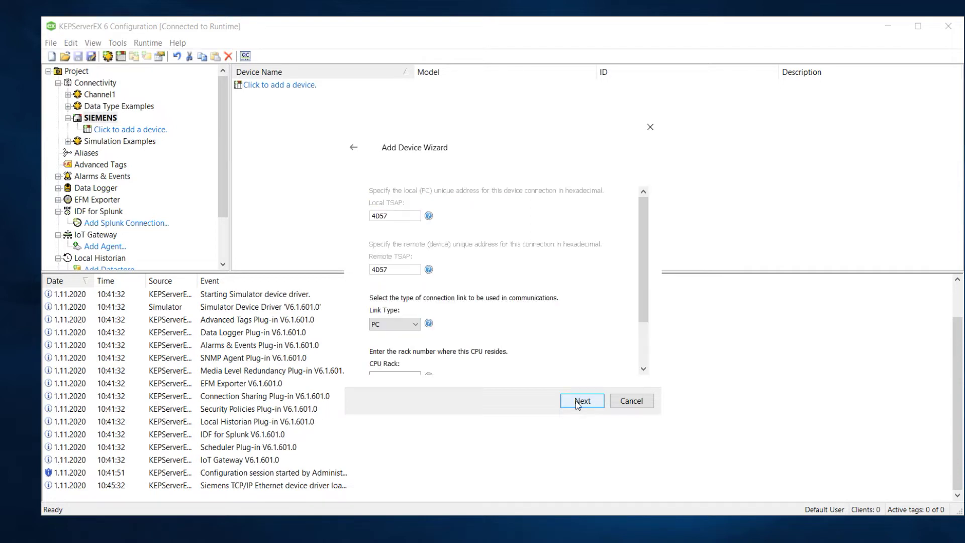
pyautogui.click(576, 401)
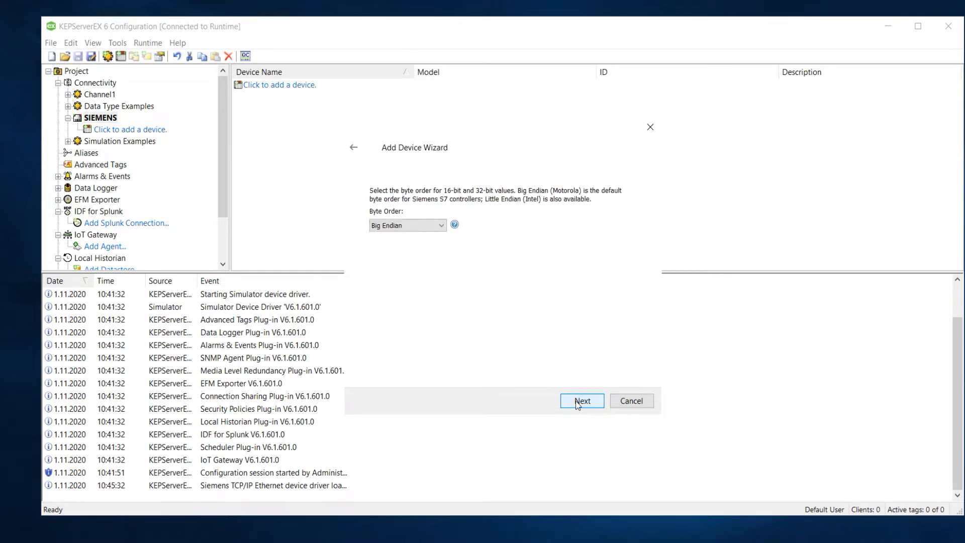
# Keep the Big Endian byte order, review the S71200 device's name, model and ID in the summary, and finish adding the device
pyautogui.click(576, 401)
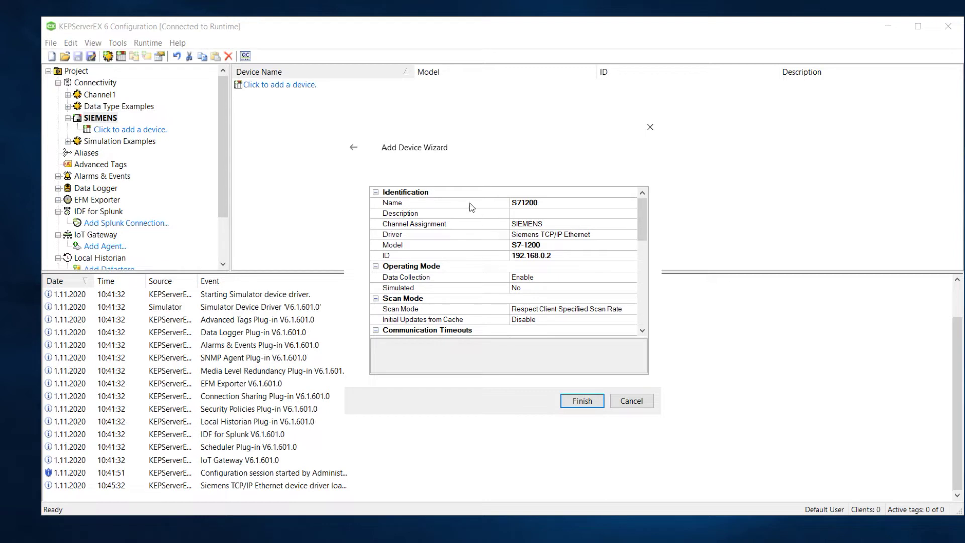
pyautogui.click(423, 202)
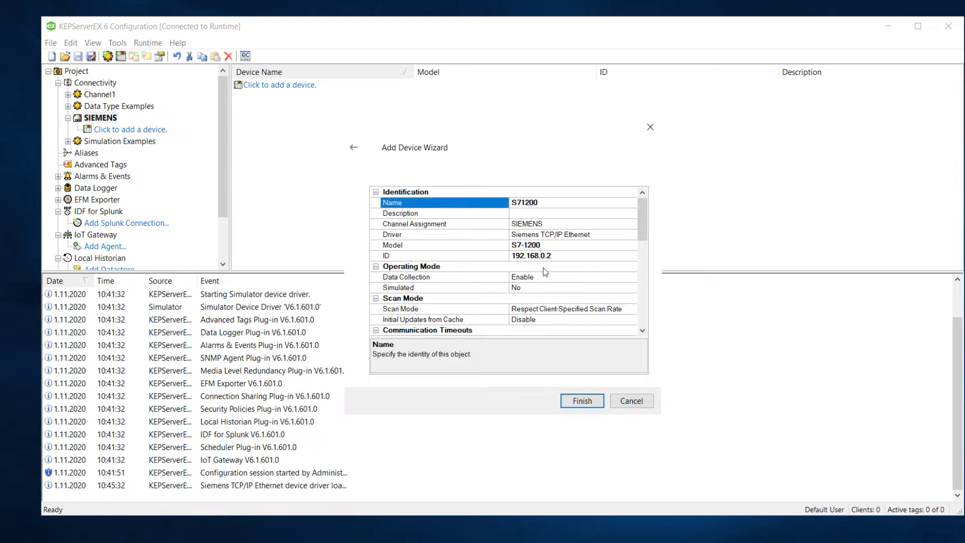
pyautogui.moveTo(653, 234); pyautogui.dragTo(640, 210)
pyautogui.click(556, 203)
pyautogui.click(560, 248)
pyautogui.click(558, 258)
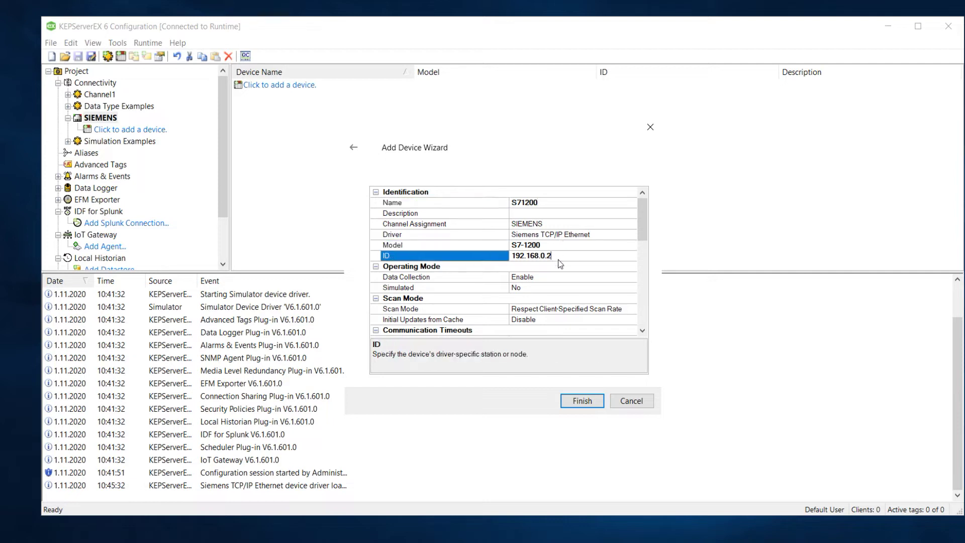
pyautogui.click(554, 206)
pyautogui.click(582, 400)
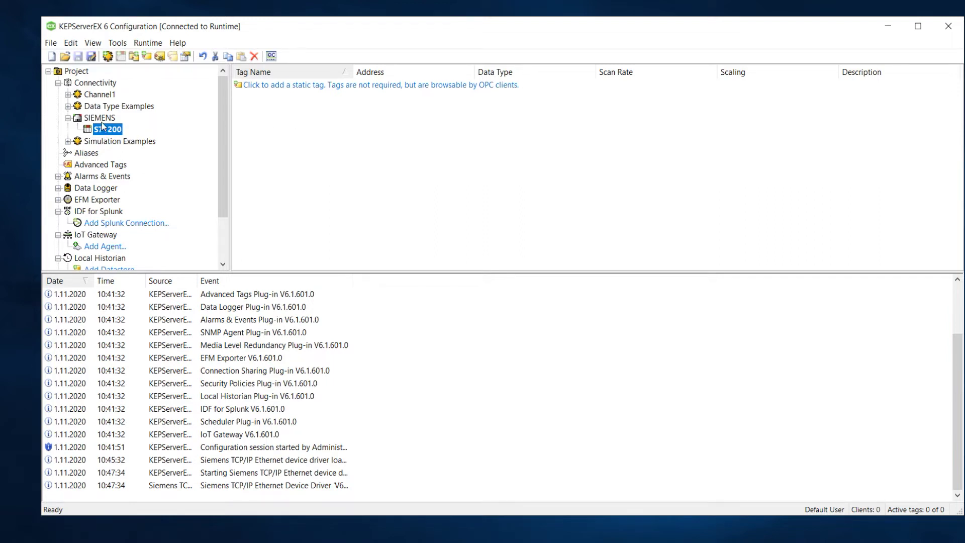
# Review the SIEMENS channel's device list and the S71200 device's tag list
pyautogui.click(100, 118)
pyautogui.click(106, 129)
pyautogui.click(103, 120)
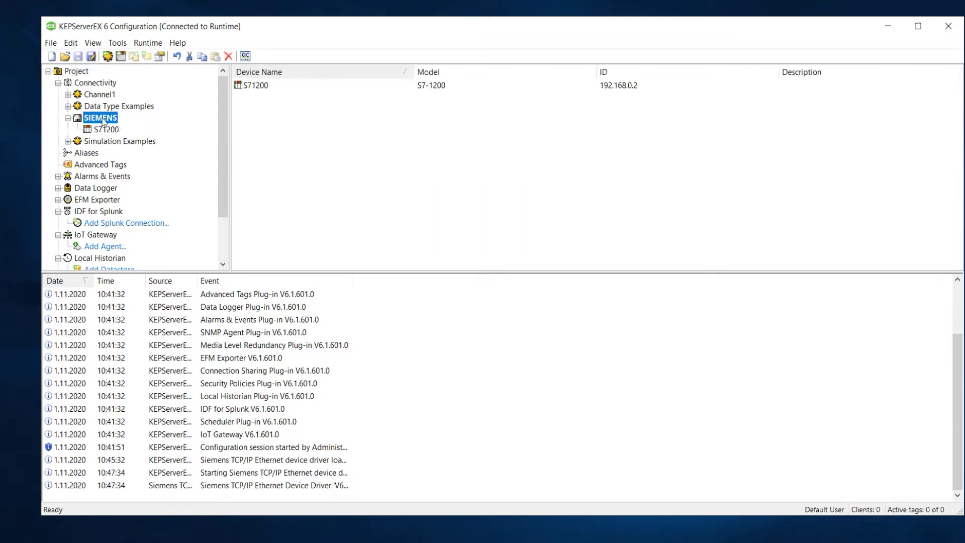
pyautogui.click(106, 130)
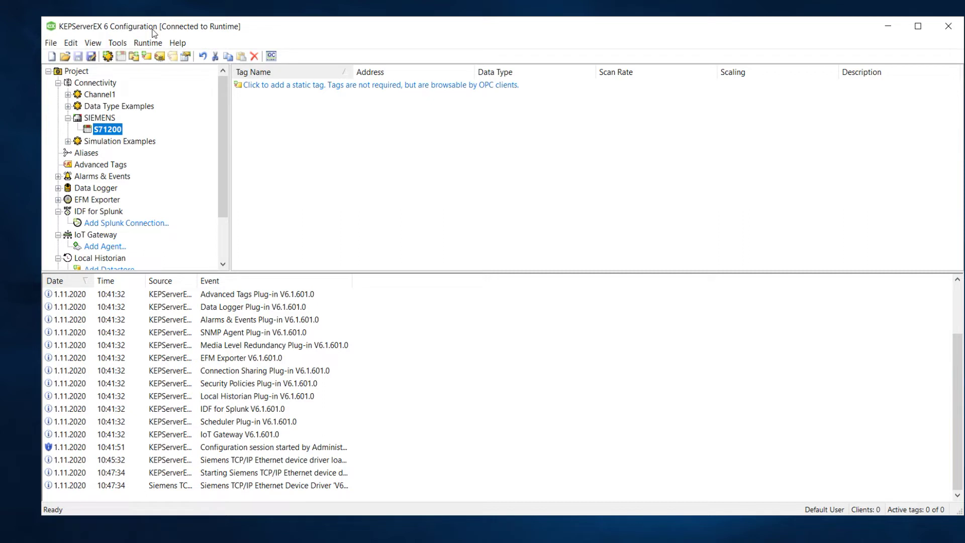
# Launch the OPC Quick Client and enlarge its window, dismissing the server notification
pyautogui.click(272, 56)
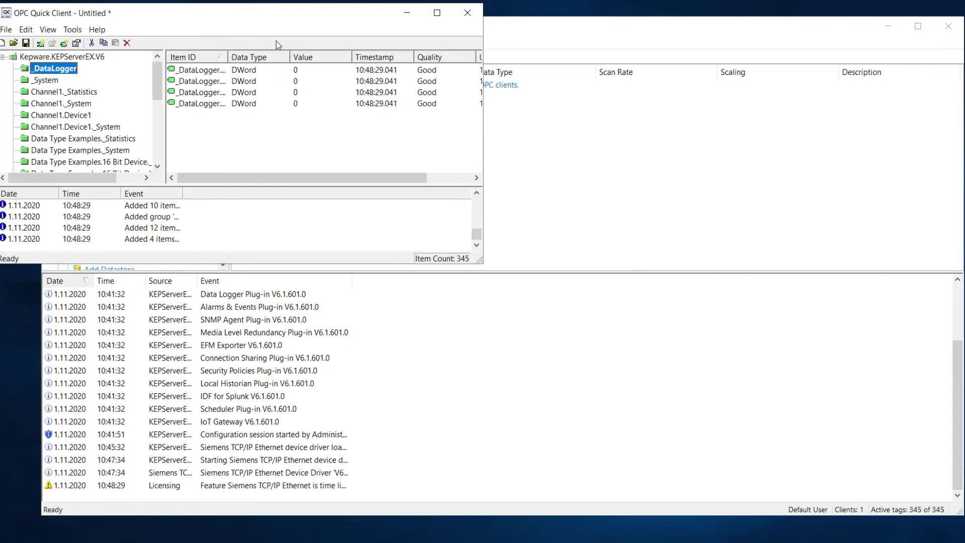
pyautogui.moveTo(289, 14); pyautogui.dragTo(449, 26)
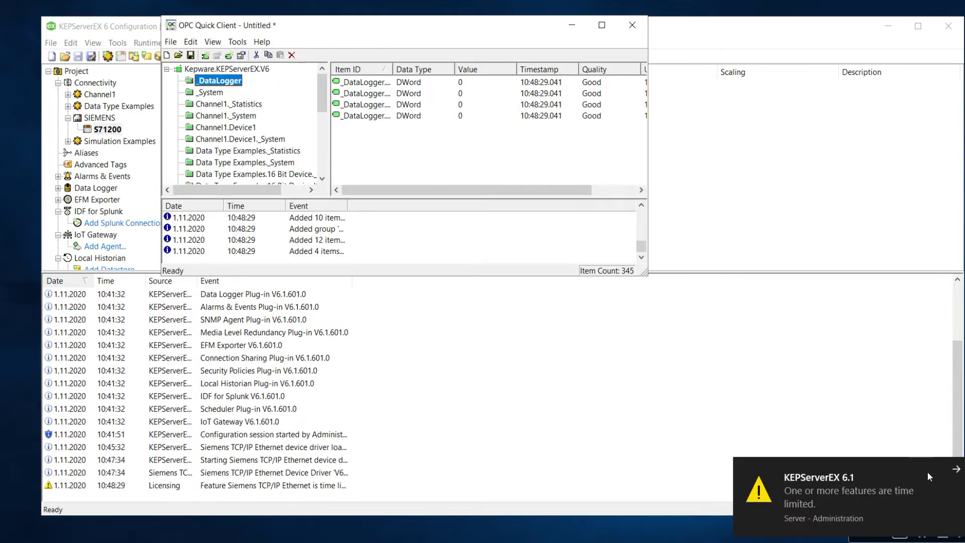
pyautogui.click(956, 469)
pyautogui.moveTo(411, 30); pyautogui.dragTo(409, 60)
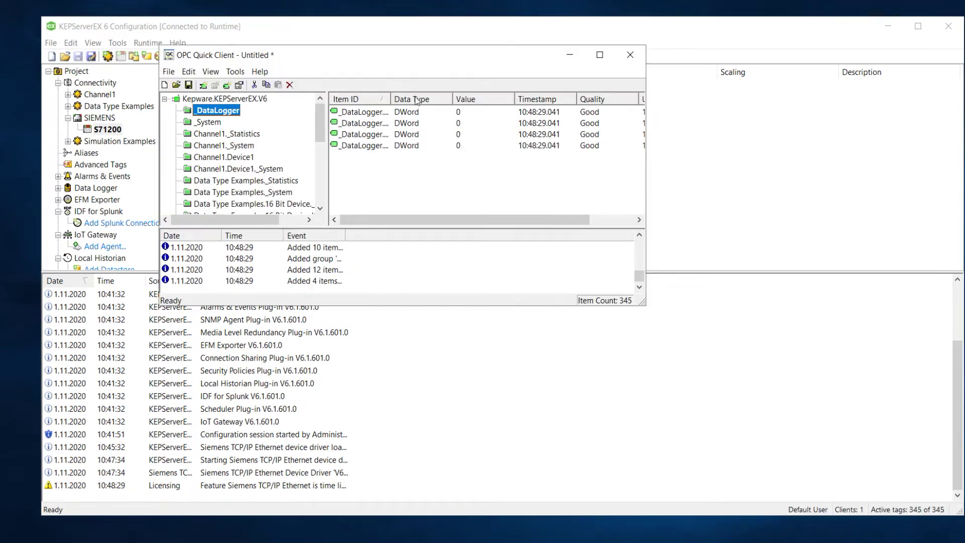
pyautogui.moveTo(643, 304); pyautogui.dragTo(904, 477)
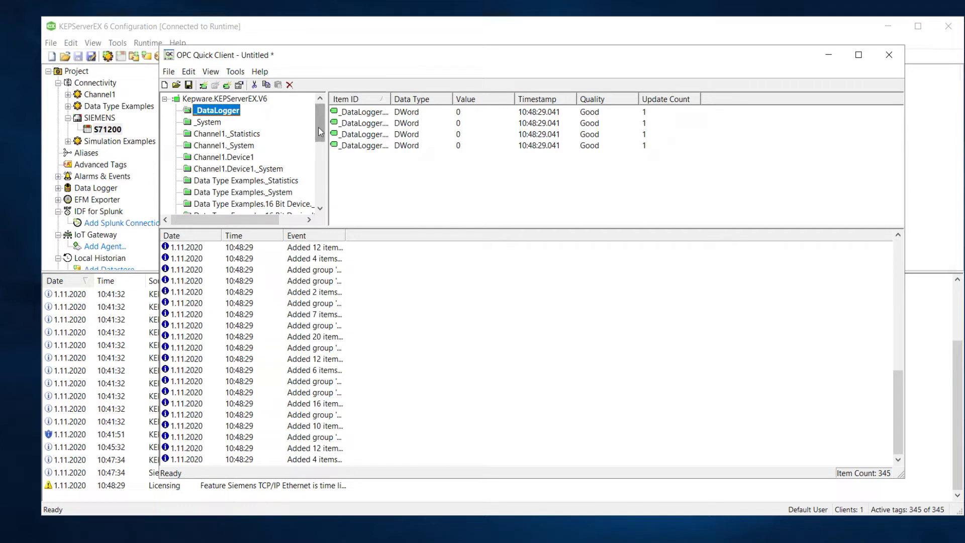
# Examine the quality of the _Rack and _Slot items in the SIEMENS.S71200 group, with full item IDs shown
pyautogui.moveTo(318, 128); pyautogui.dragTo(324, 195)
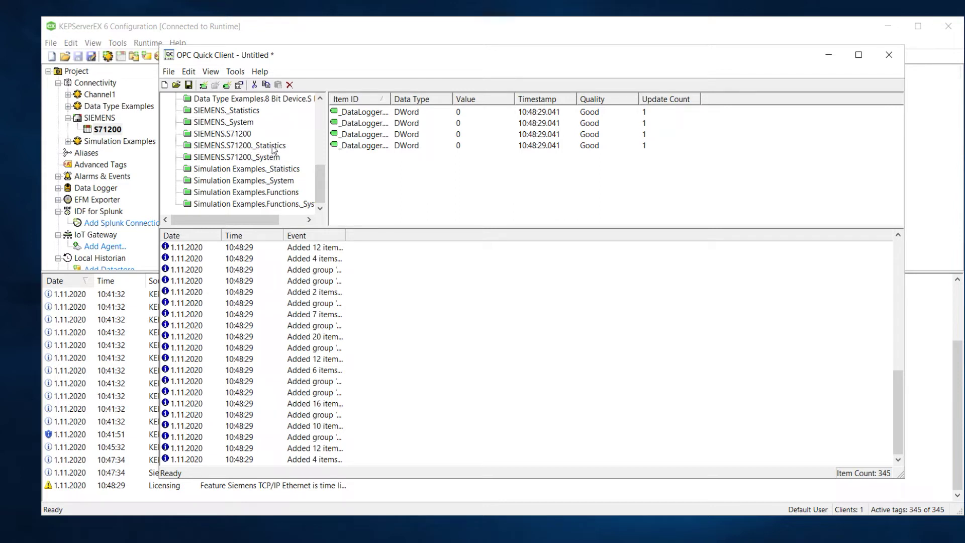
pyautogui.click(221, 135)
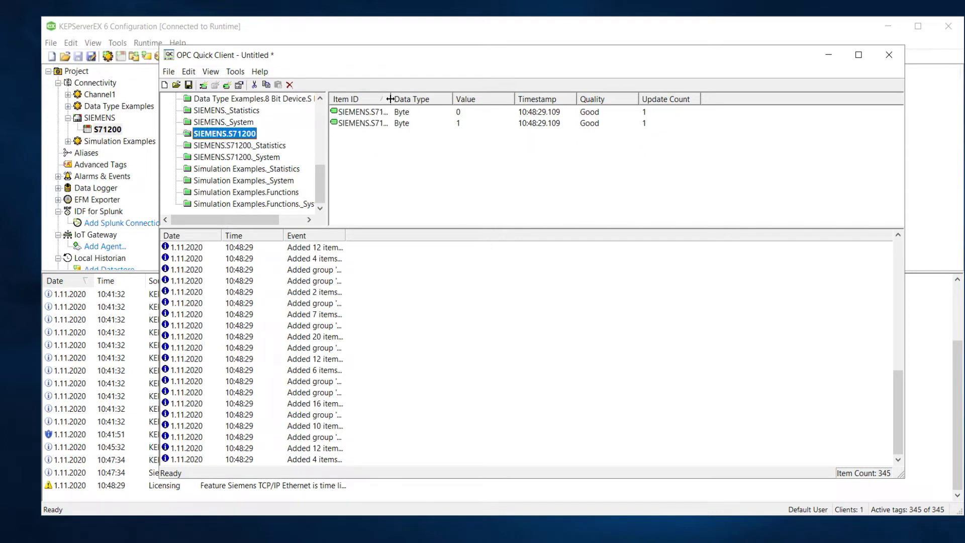
pyautogui.moveTo(391, 99); pyautogui.dragTo(433, 99)
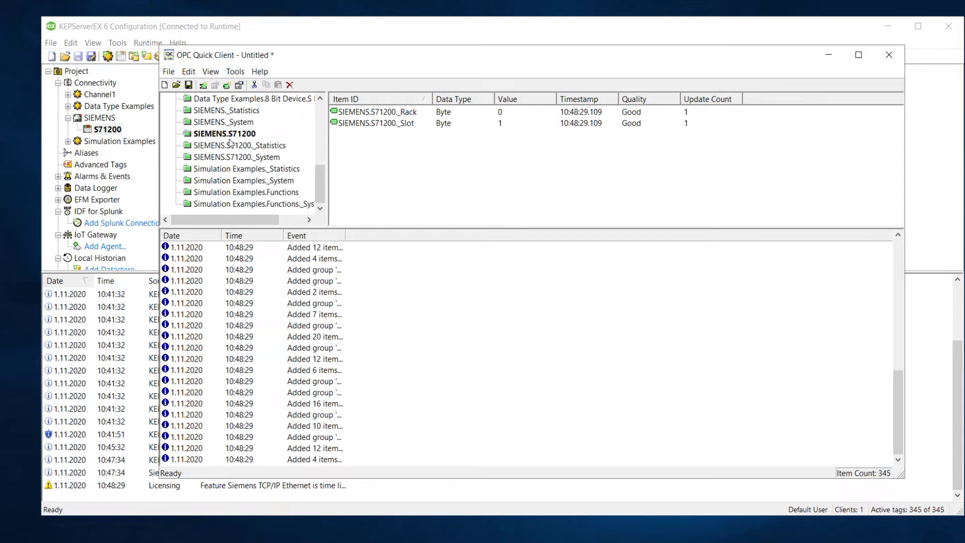
pyautogui.click(639, 115)
pyautogui.click(640, 123)
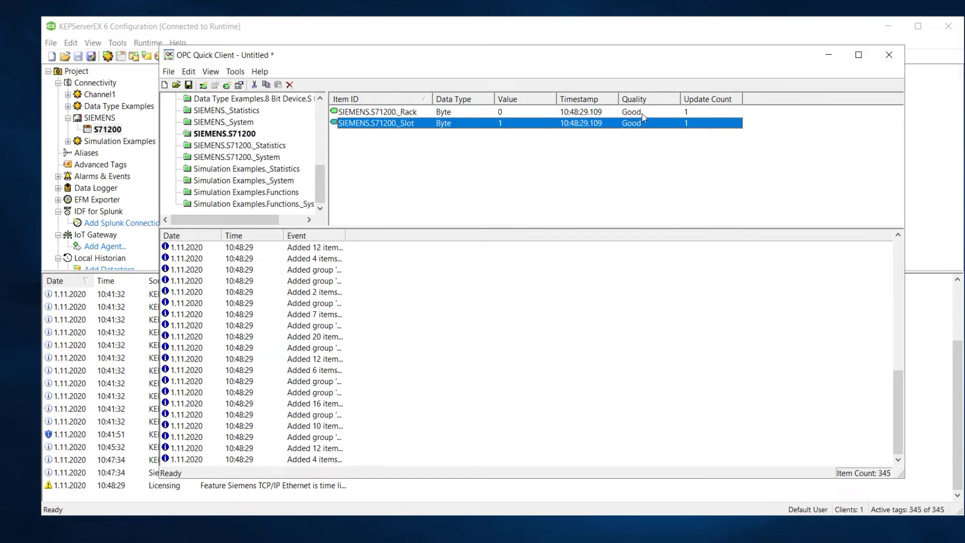
pyautogui.click(641, 113)
pyautogui.click(641, 124)
pyautogui.click(640, 113)
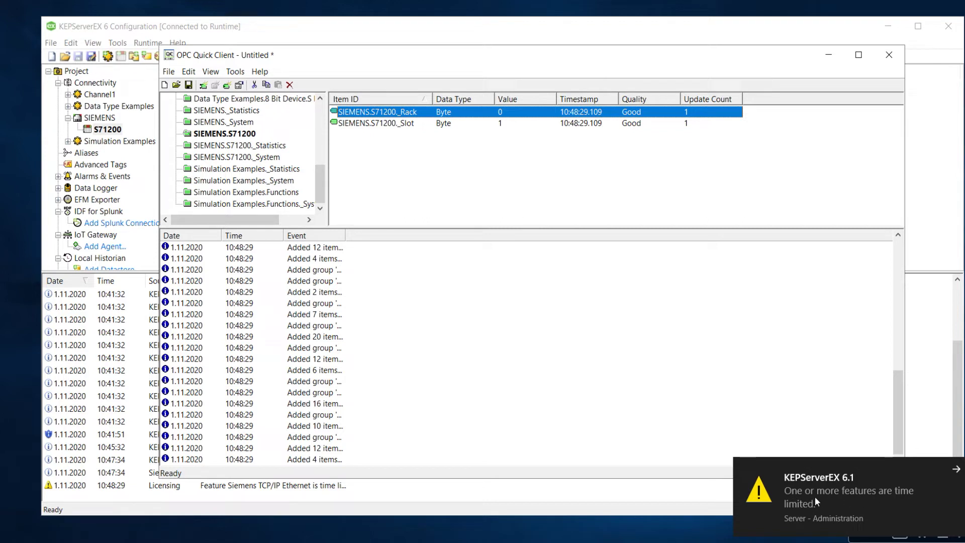
pyautogui.click(950, 470)
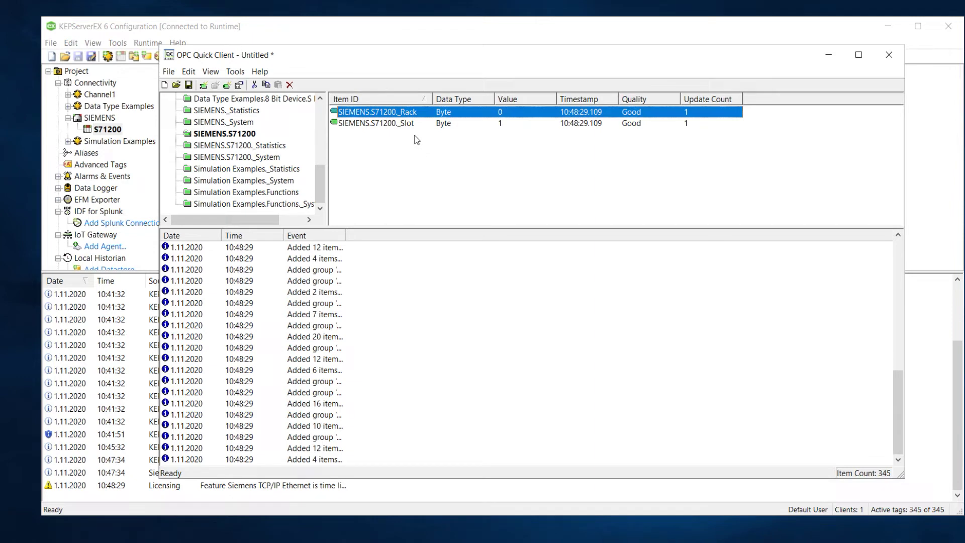
# Close the OPC Quick Client without saving its session
pyautogui.click(130, 25)
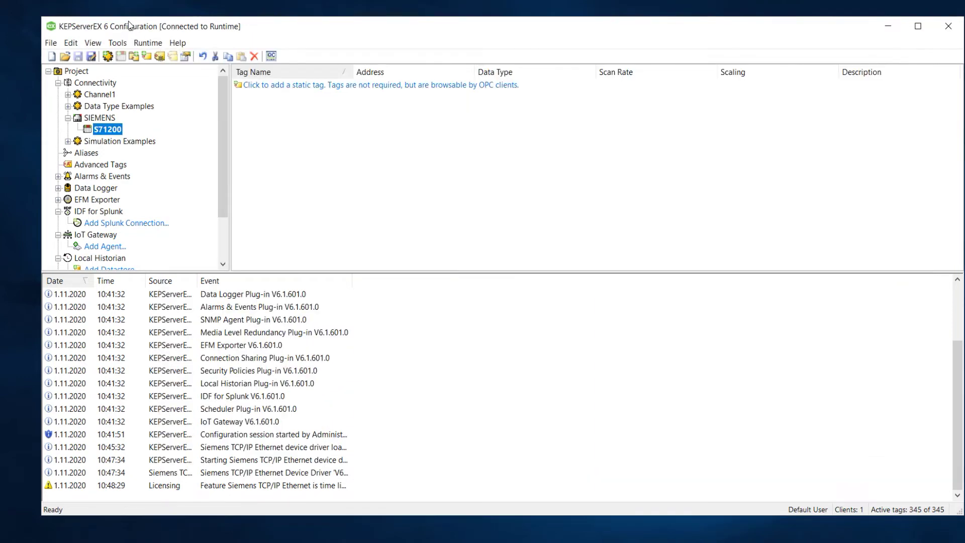
pyautogui.hotkey('alt', 'Tab')
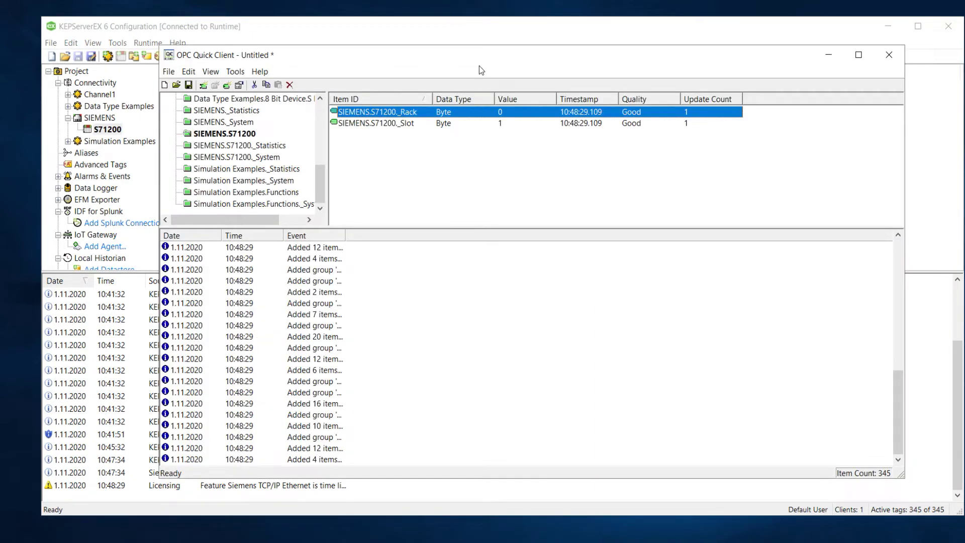
pyautogui.moveTo(479, 58)
pyautogui.mouseDown()
pyautogui.moveTo(543, 52)
pyautogui.moveTo(469, 52)
pyautogui.mouseUp()
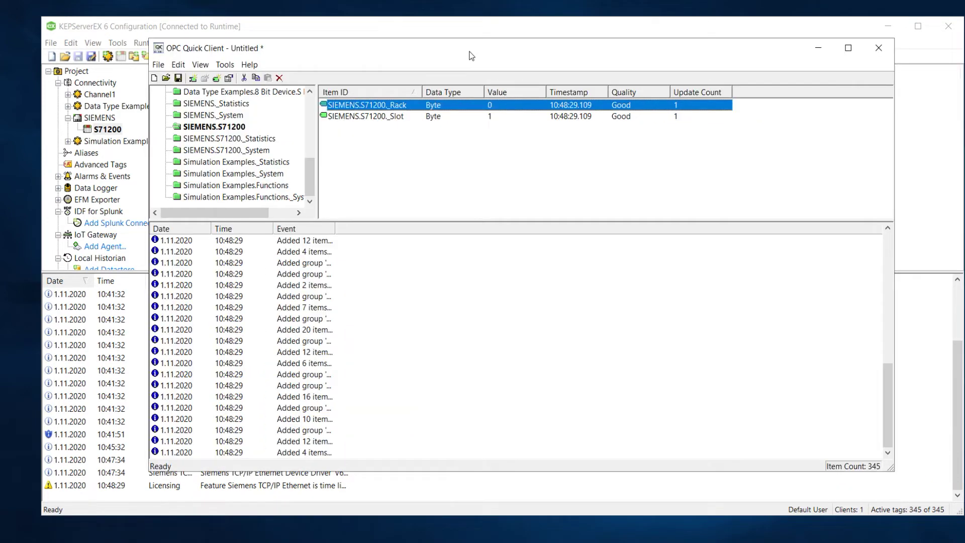
pyautogui.click(374, 149)
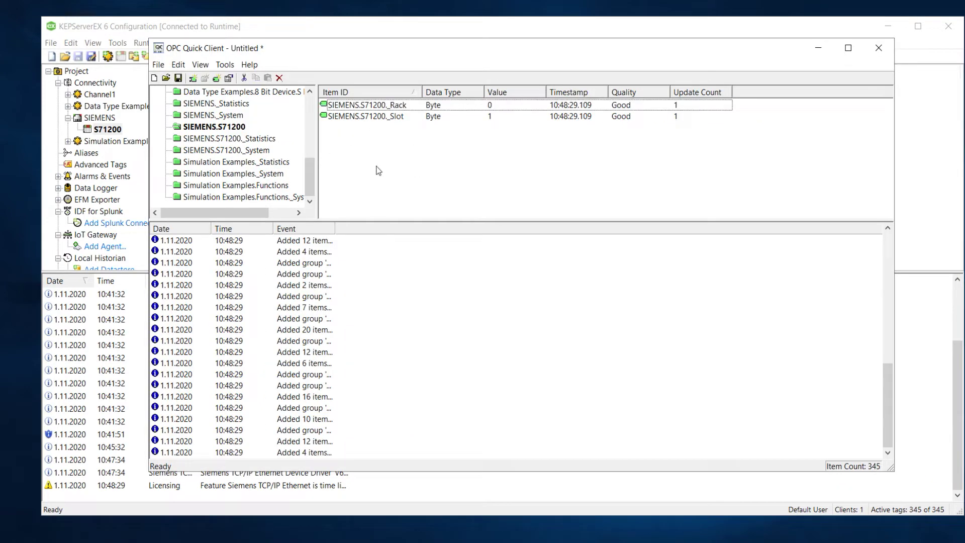
pyautogui.click(879, 50)
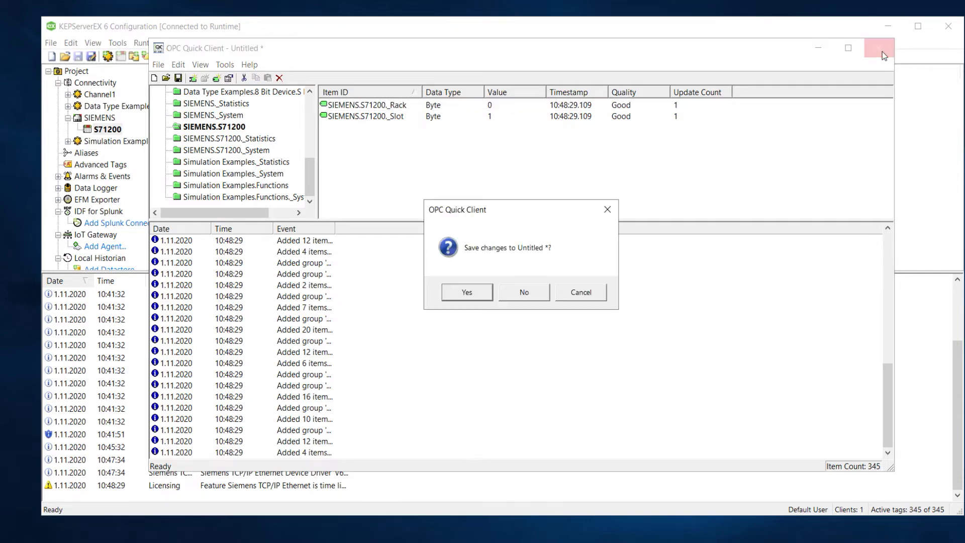
pyautogui.click(520, 291)
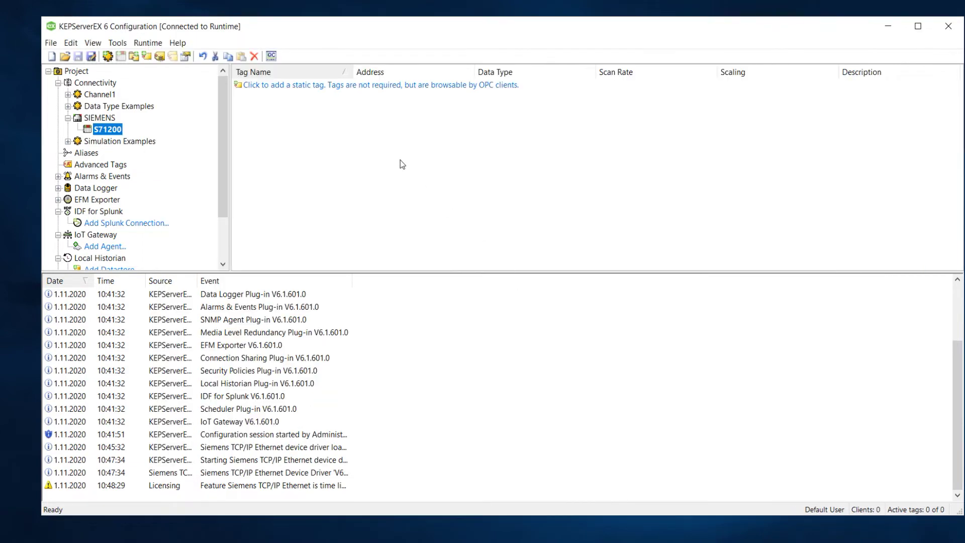
# Start a new static tag for the S71200 device under the SIEMENS channel
pyautogui.click(98, 119)
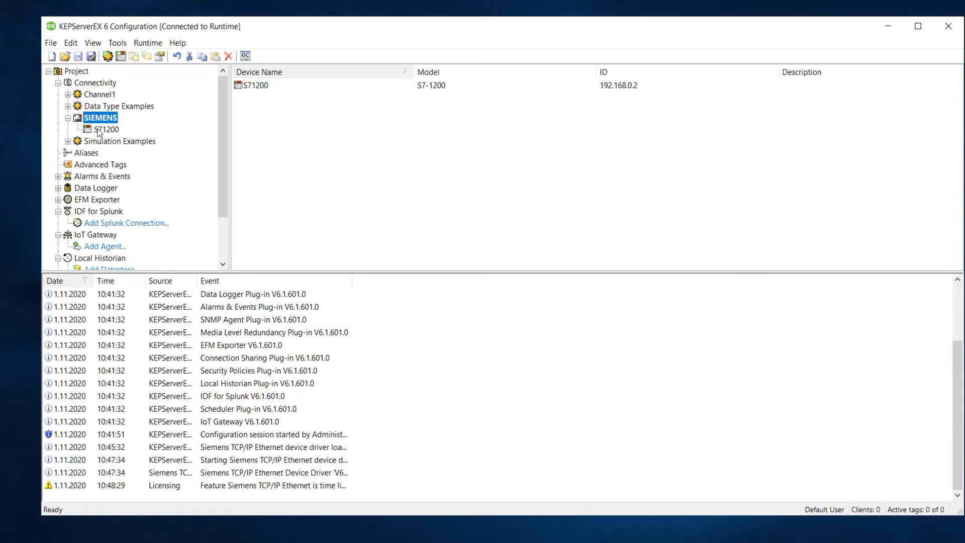
pyautogui.click(98, 130)
pyautogui.click(305, 106)
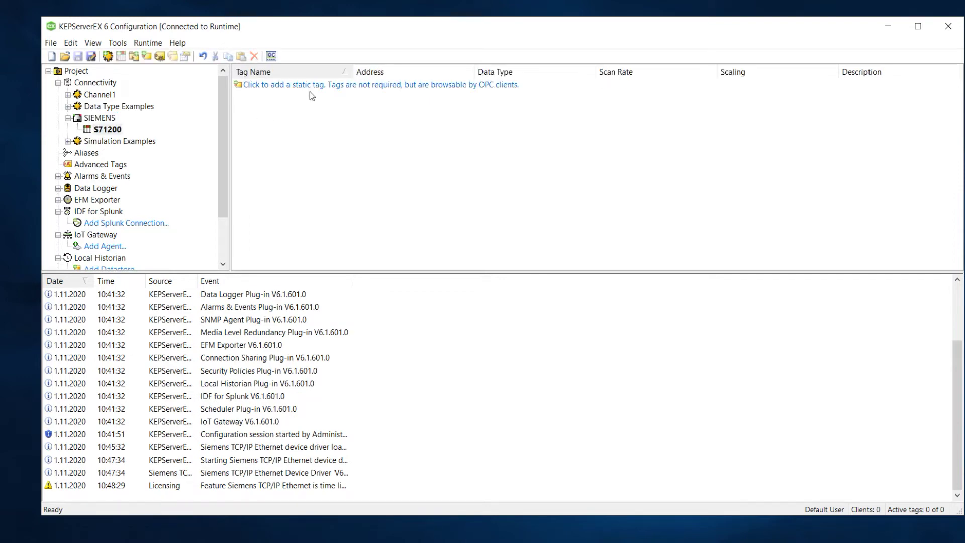
pyautogui.rightClick(286, 107)
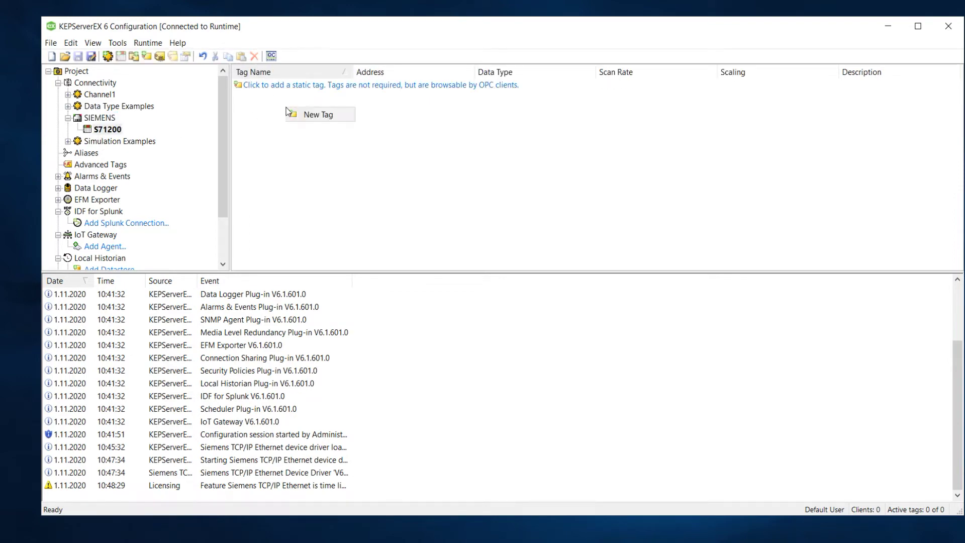
pyautogui.click(320, 116)
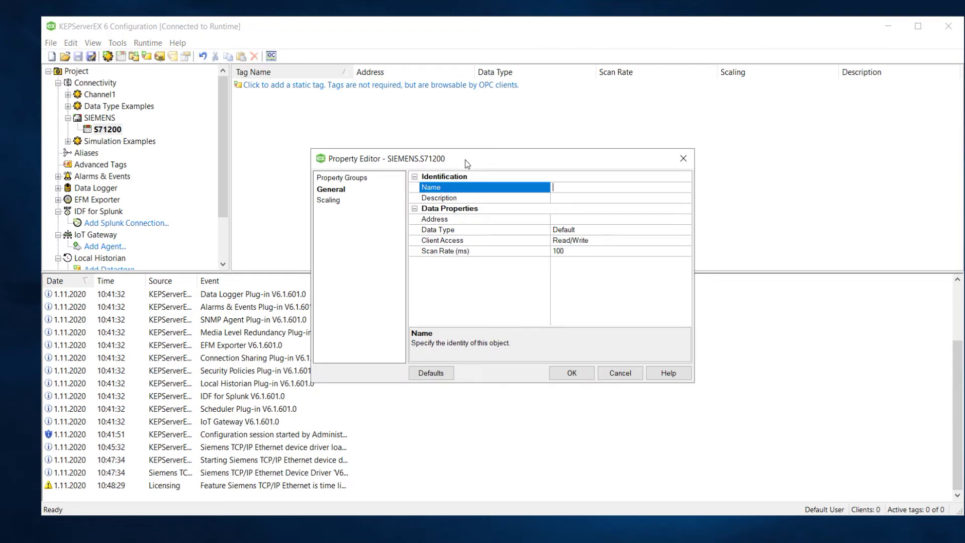
pyautogui.moveTo(465, 160); pyautogui.dragTo(421, 107)
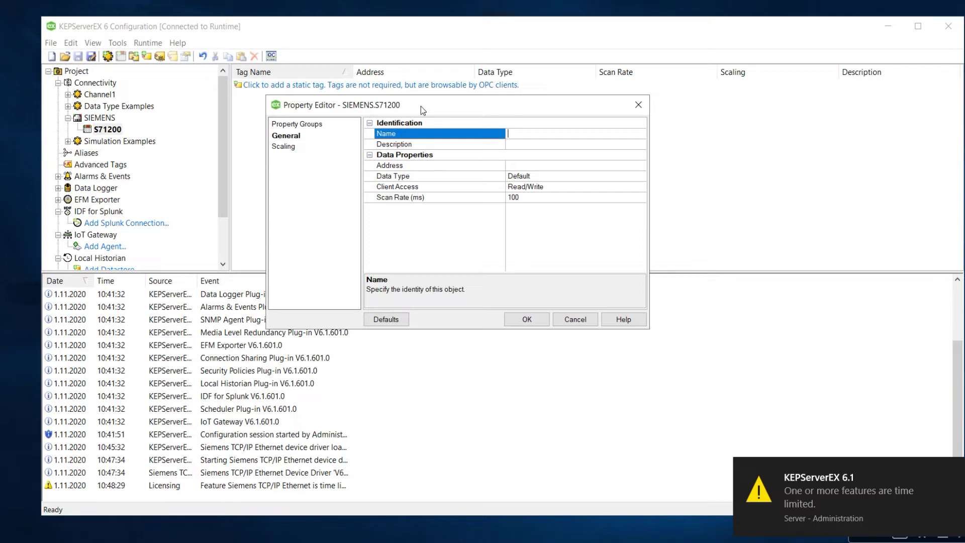
pyautogui.click(959, 474)
# Set the new tag's address to M1.0, keeping the Default data type
pyautogui.click(439, 177)
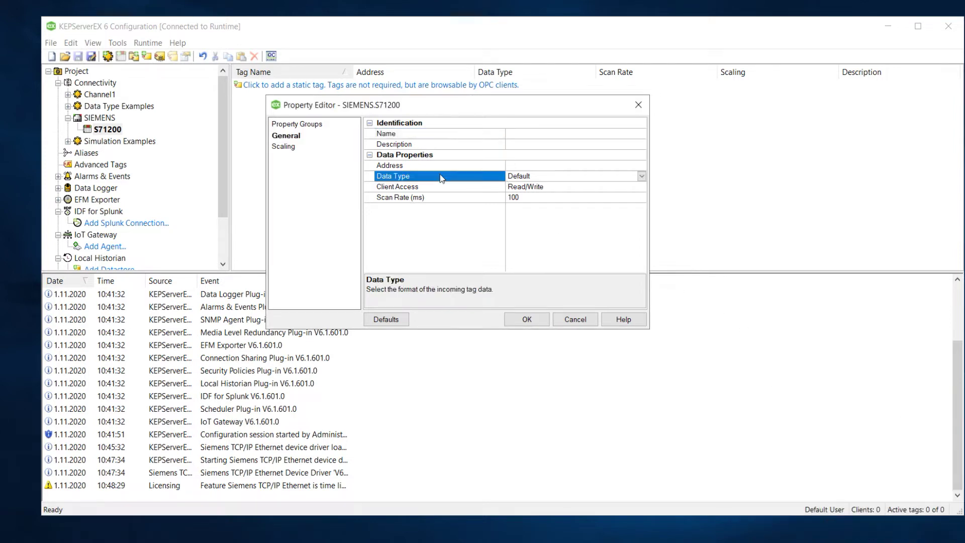
pyautogui.click(510, 167)
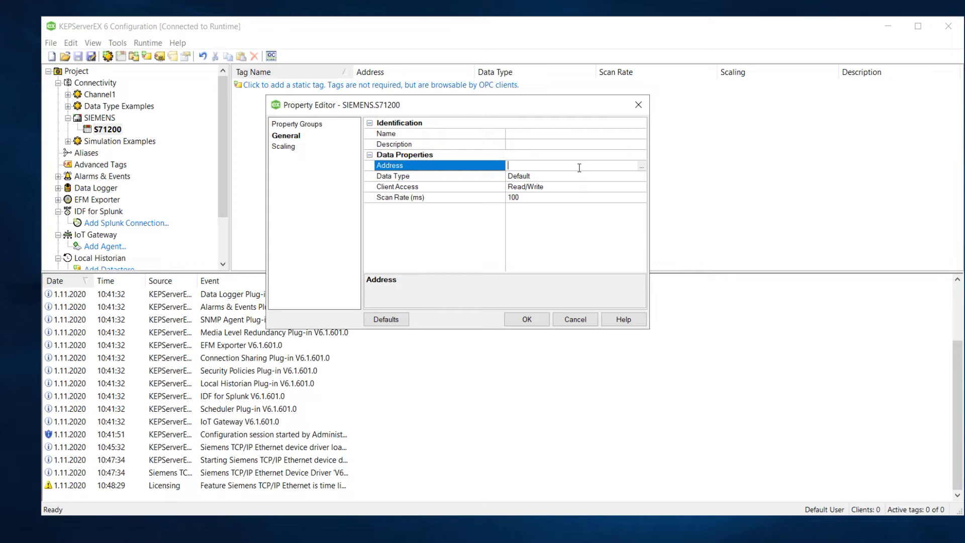
pyautogui.write('m')
pyautogui.press('BackSpace')
pyautogui.write('M1.0')
pyautogui.click(571, 175)
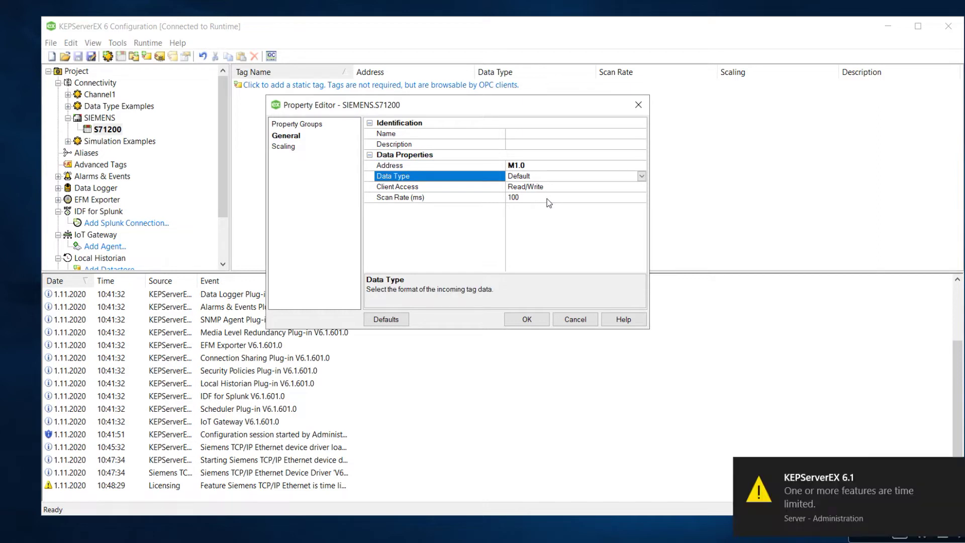
# Name the tag M1, leave its description empty and save it to the S71200 device
pyautogui.click(526, 321)
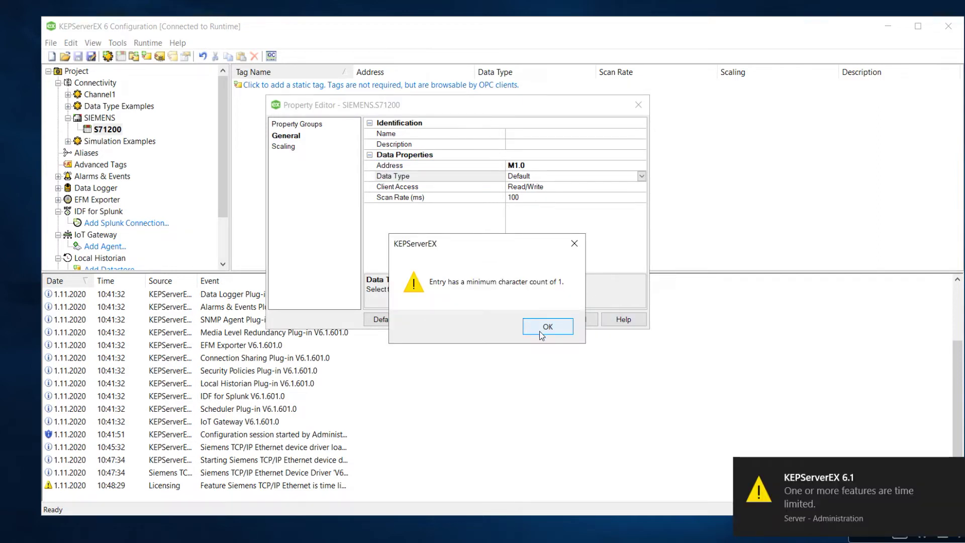
pyautogui.click(540, 332)
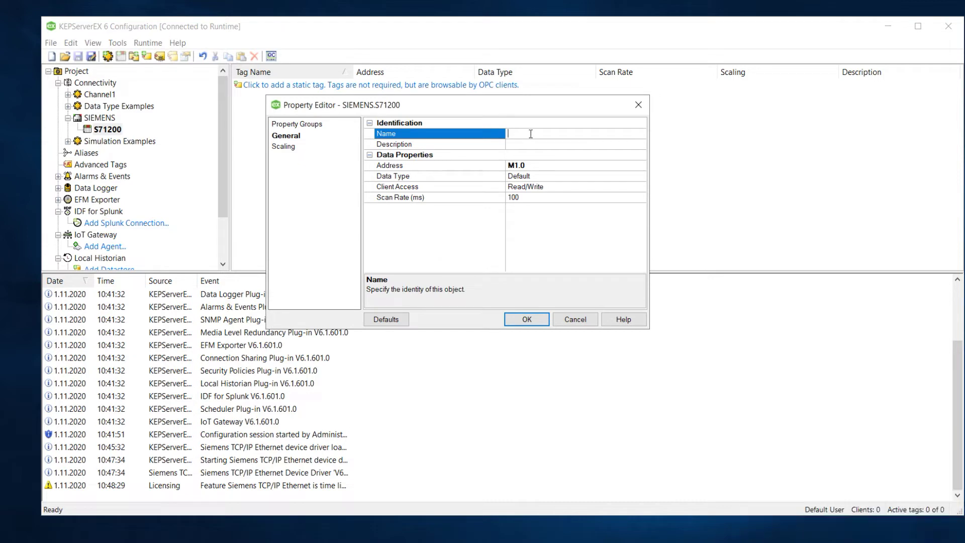
pyautogui.write('M1')
pyautogui.click(529, 146)
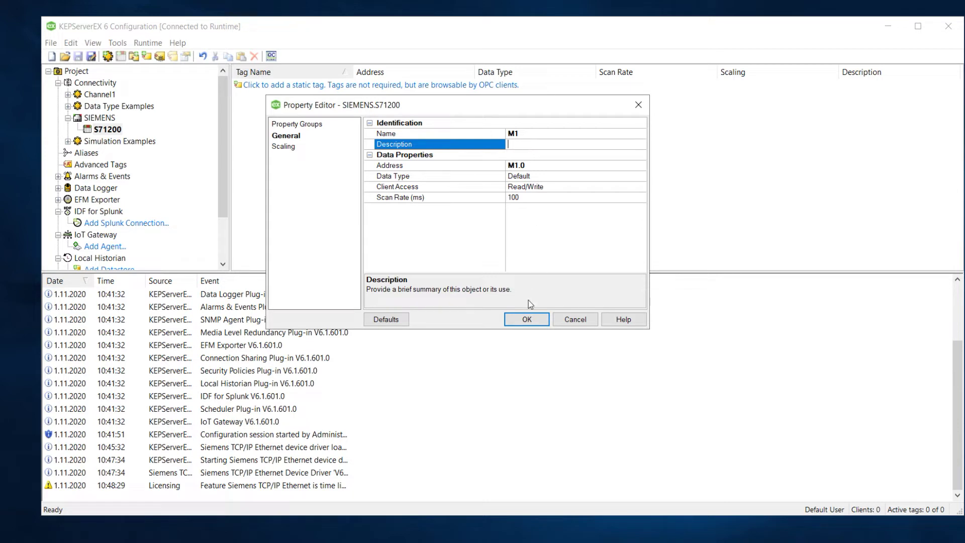
pyautogui.click(524, 320)
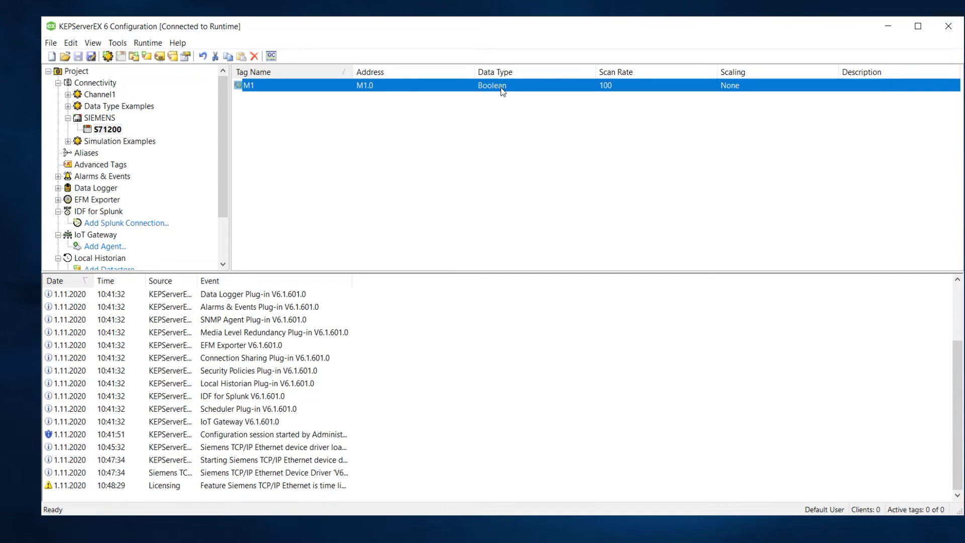
pyautogui.click(270, 104)
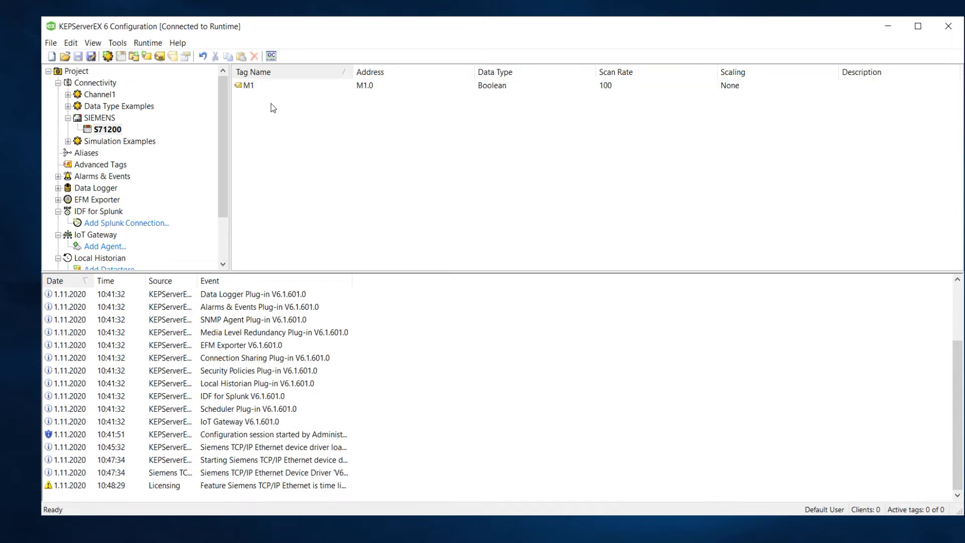
# Start a new static tag for the S71200 device and enter Q0.0 as its name
pyautogui.rightClick(309, 111)
pyautogui.click(329, 118)
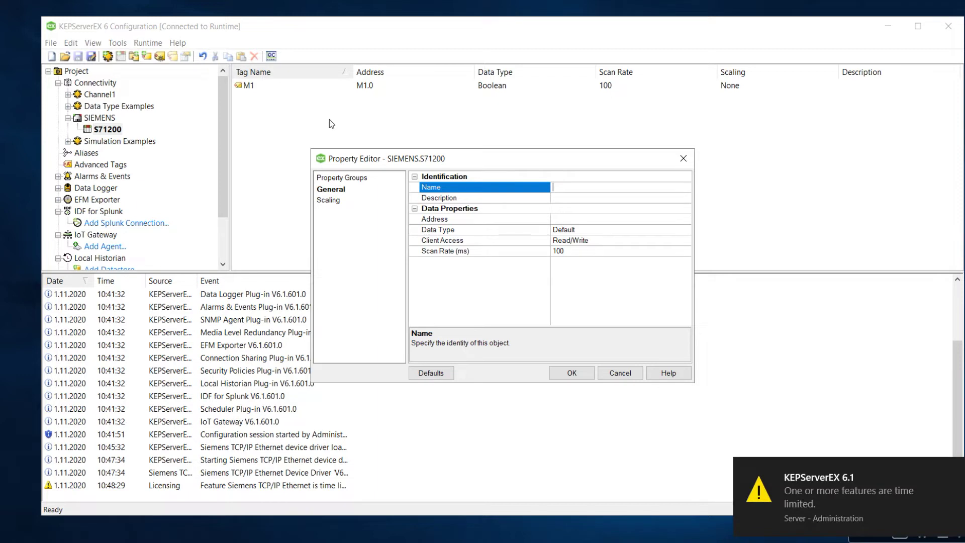
pyautogui.click(574, 197)
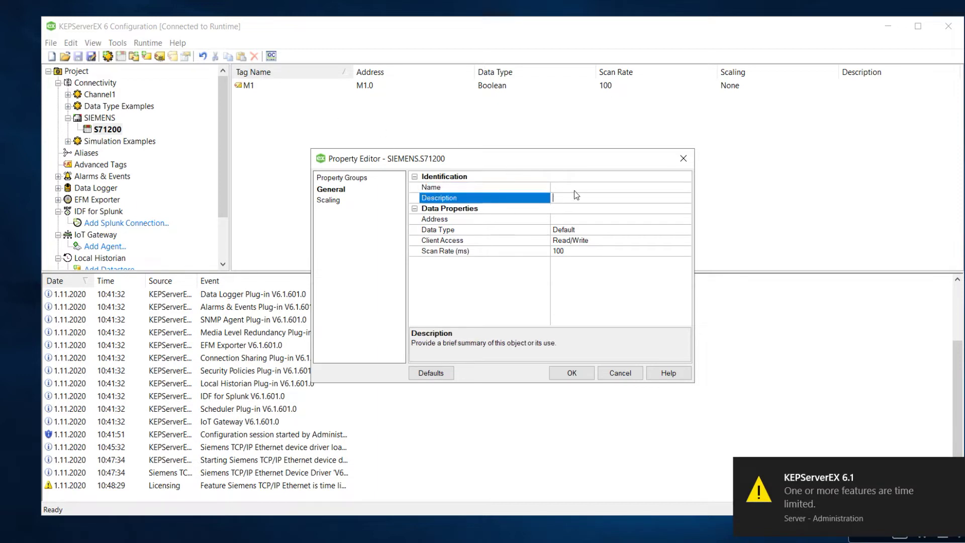
pyautogui.click(576, 187)
pyautogui.write('Q')
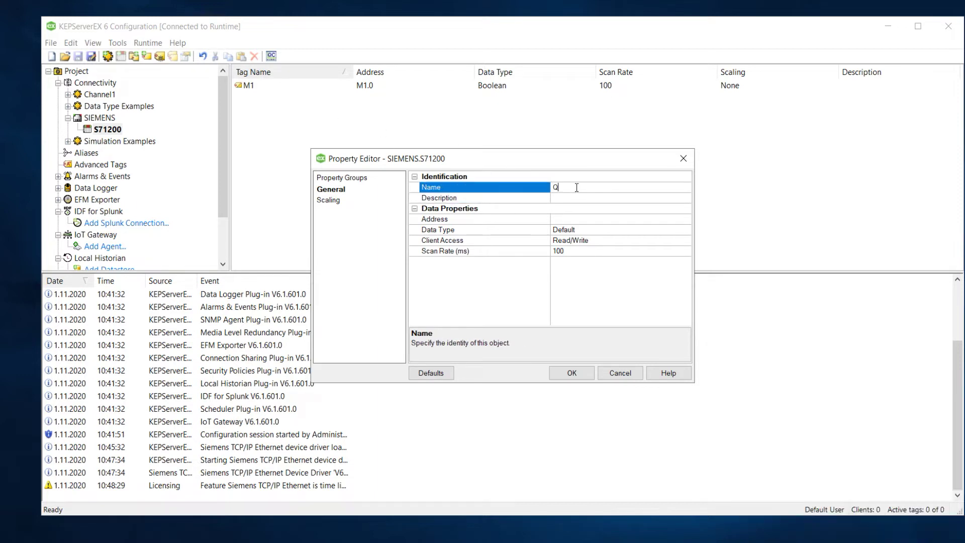
pyautogui.write('0.0')
# Set the new tag's address to Q0.0 and dismiss the address hints without choosing one
pyautogui.click(592, 217)
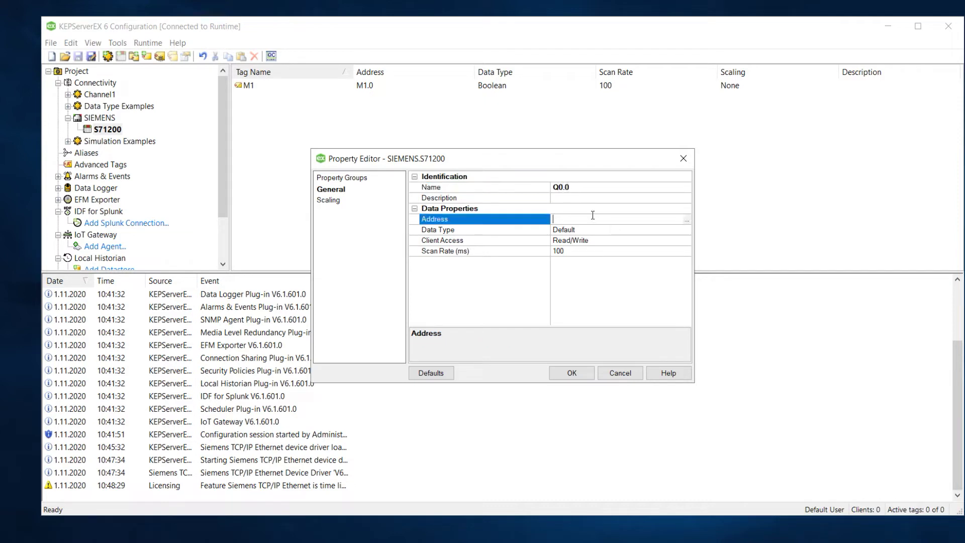
pyautogui.write('Q0.0')
pyautogui.click(567, 219)
pyautogui.hotkey('shift', 'Left')
pyautogui.click(584, 220)
pyautogui.moveTo(565, 221); pyautogui.dragTo(560, 221)
pyautogui.doubleClick(561, 221)
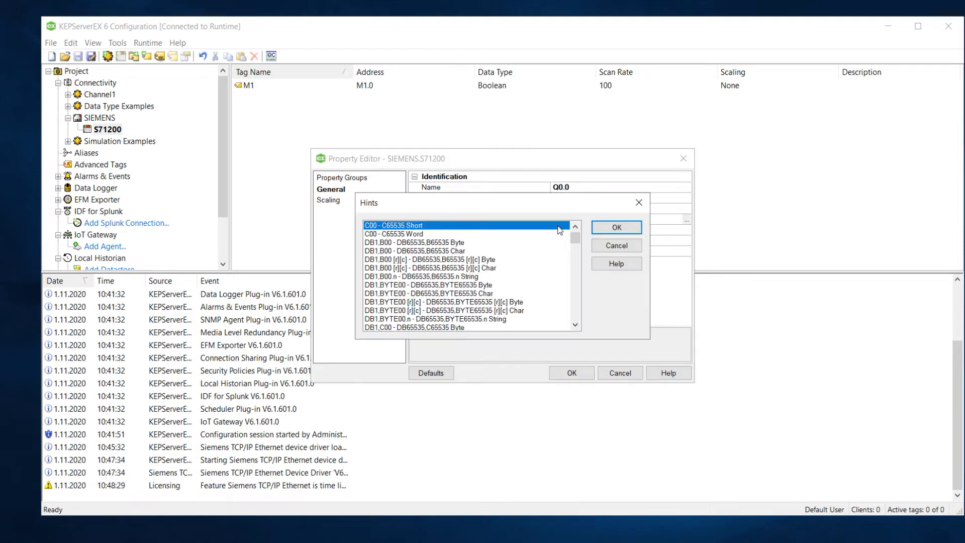
pyautogui.click(612, 246)
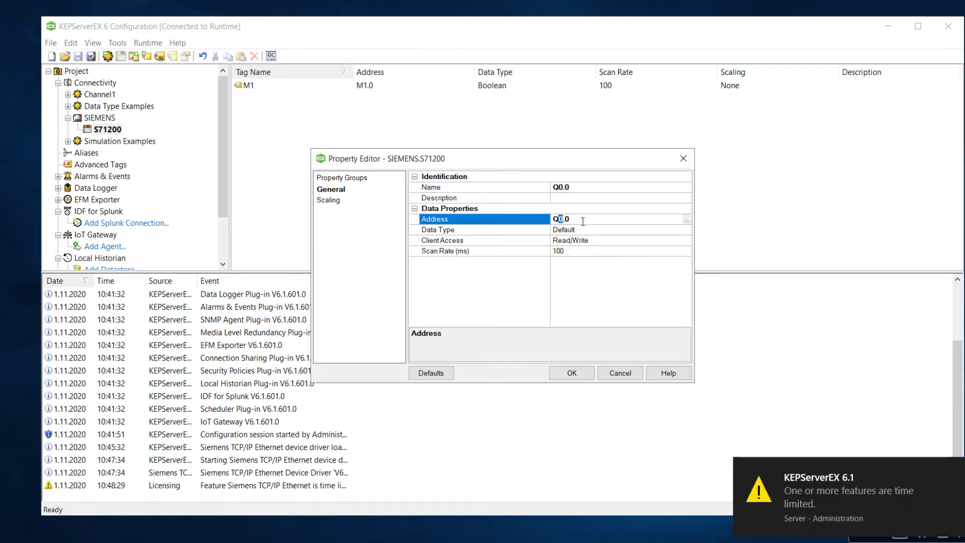
pyautogui.moveTo(583, 221); pyautogui.dragTo(572, 220)
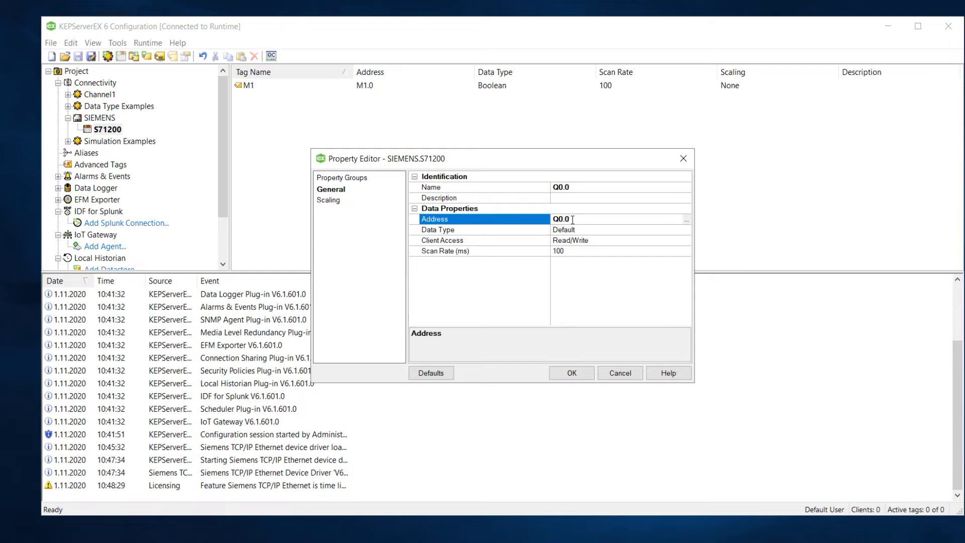
# Shorten the new tag's name to Q0 and save the tag to the S71200 device
pyautogui.click(574, 377)
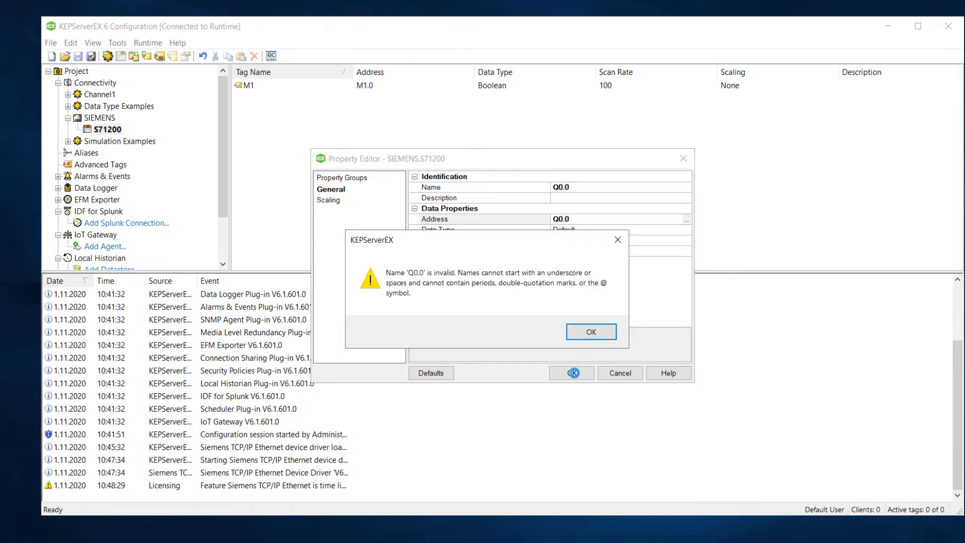
pyautogui.click(583, 332)
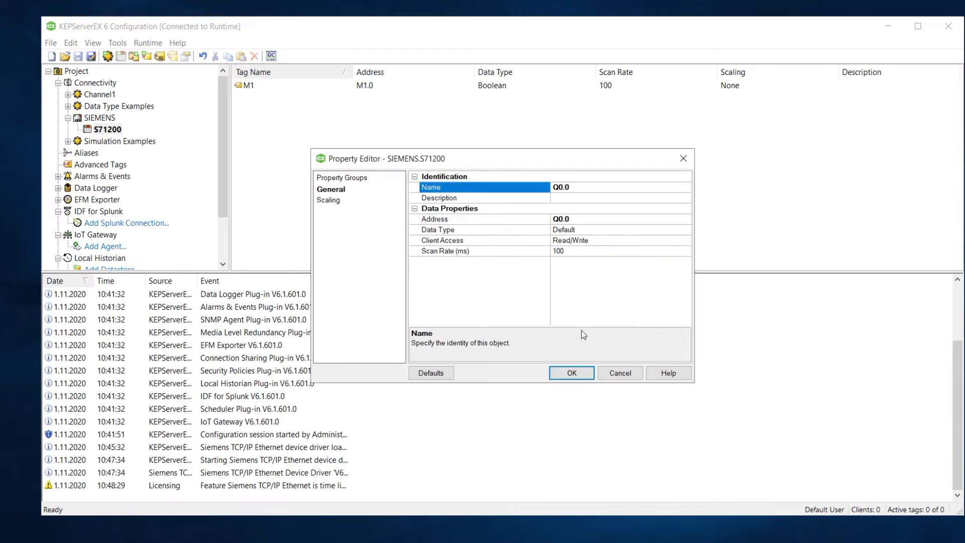
pyautogui.click(576, 187)
pyautogui.press('BackSpace')
pyautogui.press('BackSpace')
pyautogui.click(570, 373)
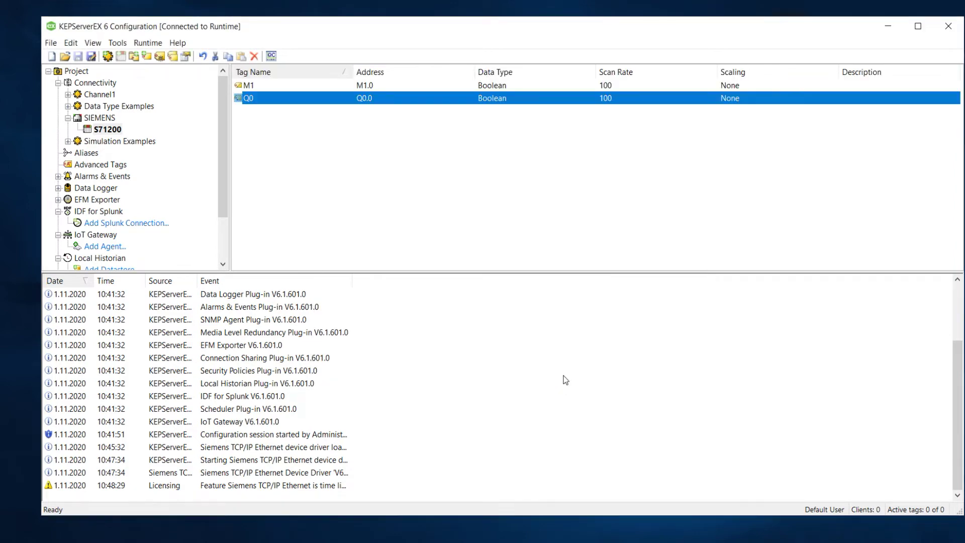
pyautogui.click(340, 141)
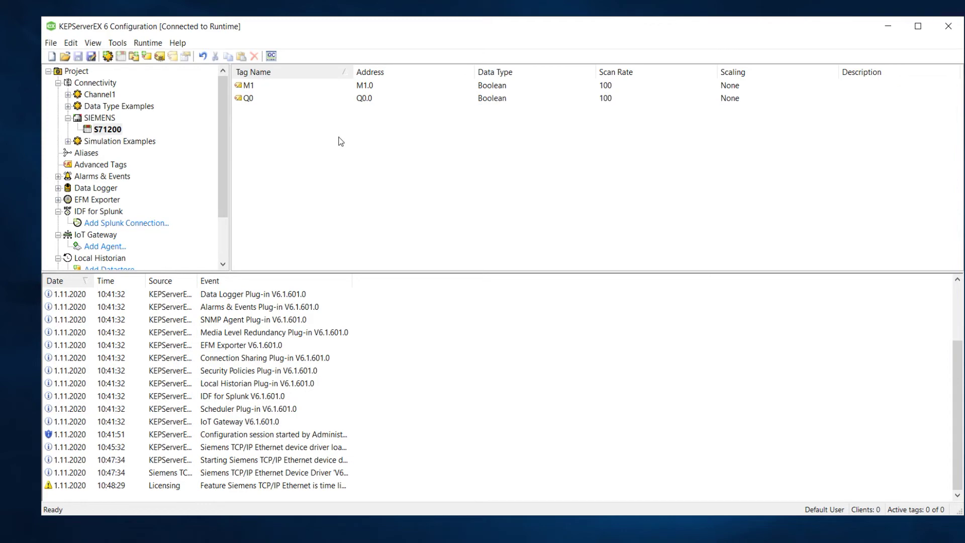
pyautogui.click(363, 99)
pyautogui.click(368, 87)
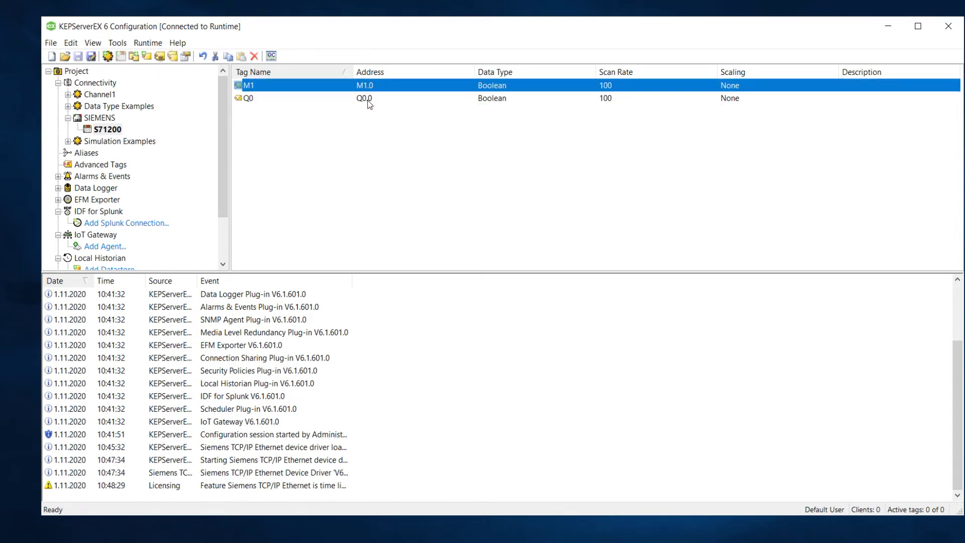
pyautogui.click(368, 104)
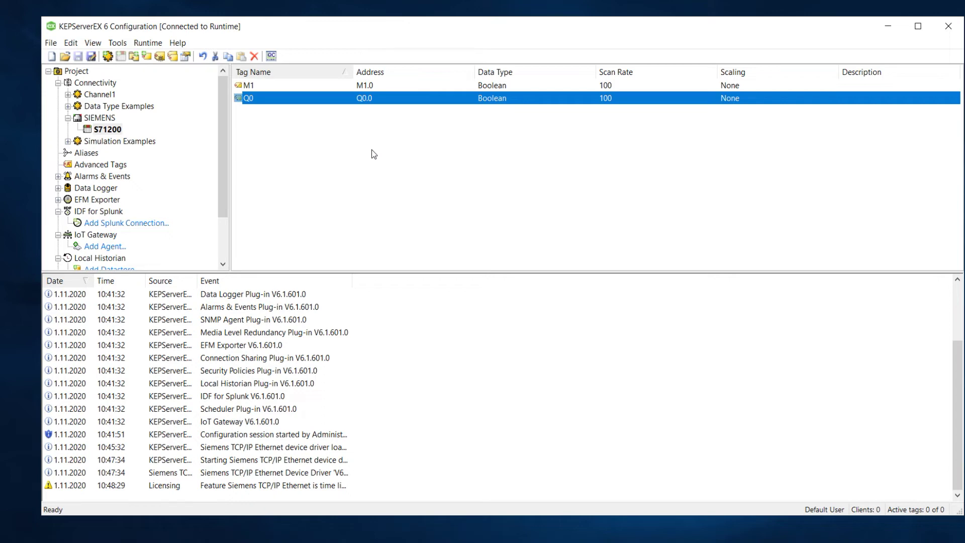
# Launch the OPC Quick Client and show the items of the SIEMENS.S71200 group
pyautogui.click(271, 56)
pyautogui.moveTo(310, 117); pyautogui.dragTo(309, 163)
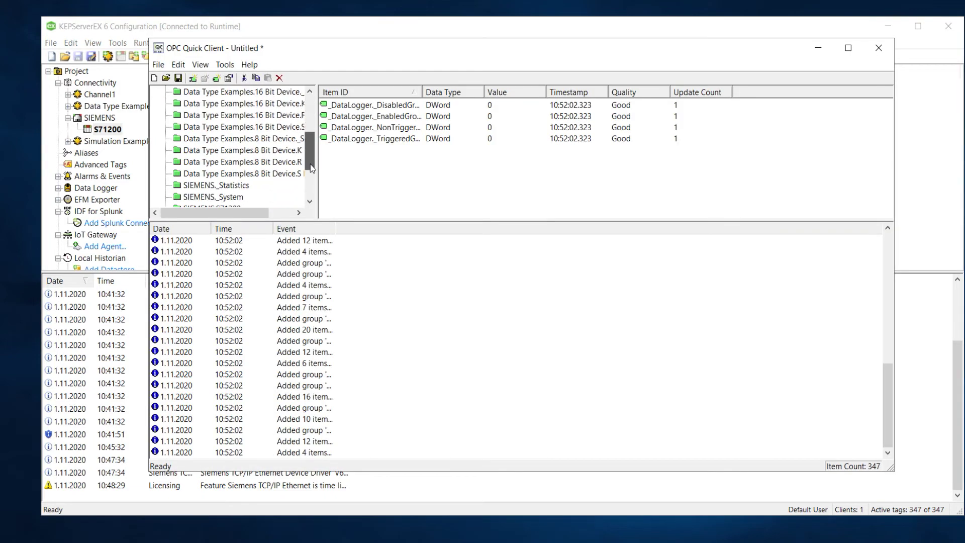
pyautogui.click(228, 174)
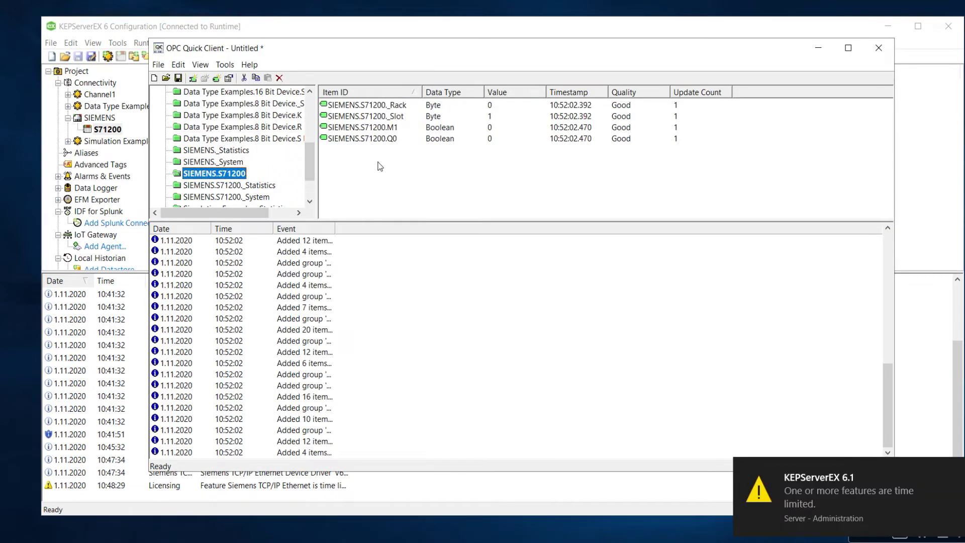
# Examine the values and quality of the M1 and Q0 items in the SIEMENS.S71200 group
pyautogui.click(367, 129)
pyautogui.keyDown('shift'); pyautogui.click(372, 139); pyautogui.keyUp('shift')
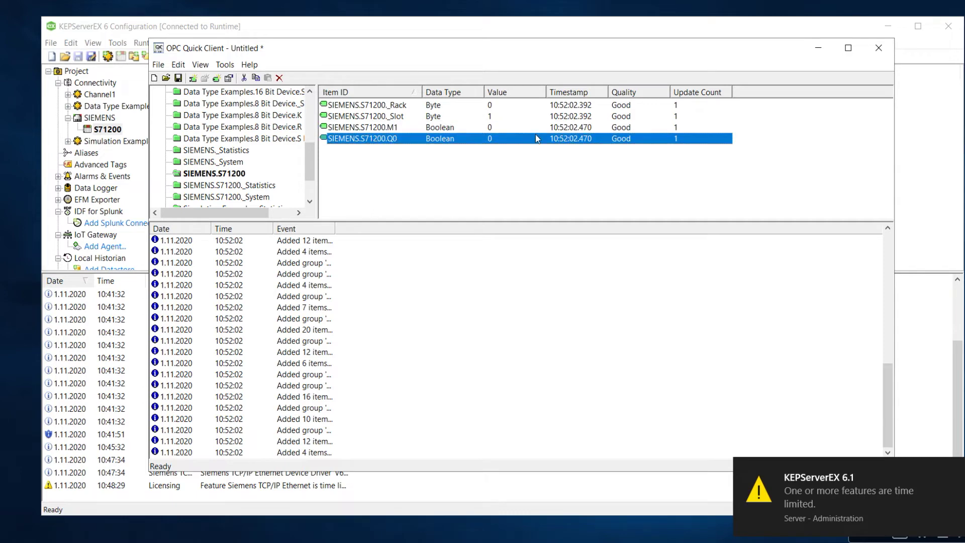
pyautogui.click(622, 139)
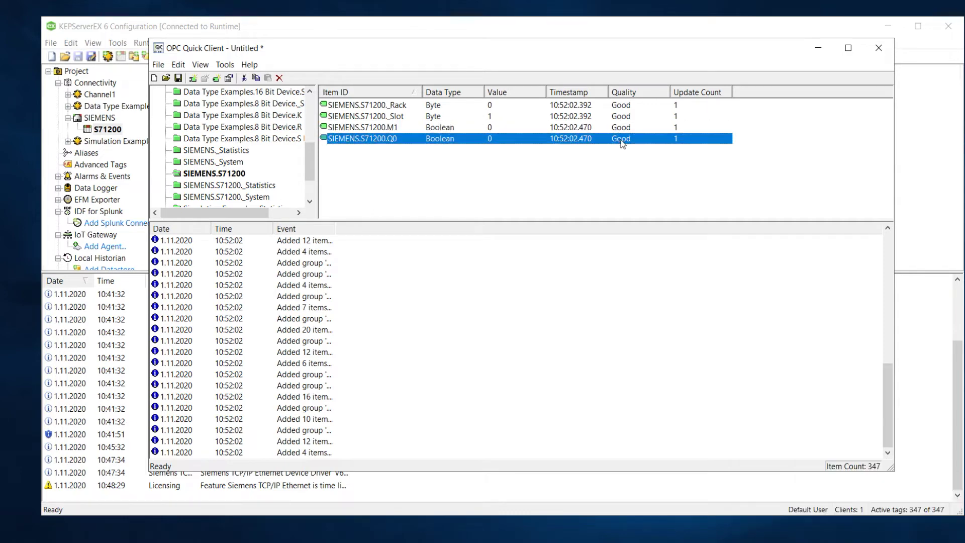
pyautogui.click(508, 129)
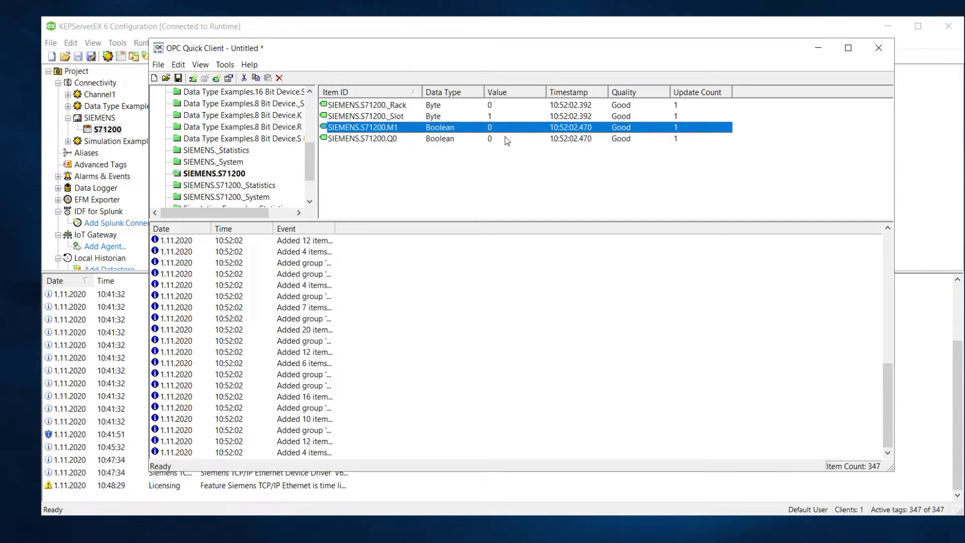
pyautogui.click(504, 139)
pyautogui.click(500, 127)
pyautogui.click(497, 137)
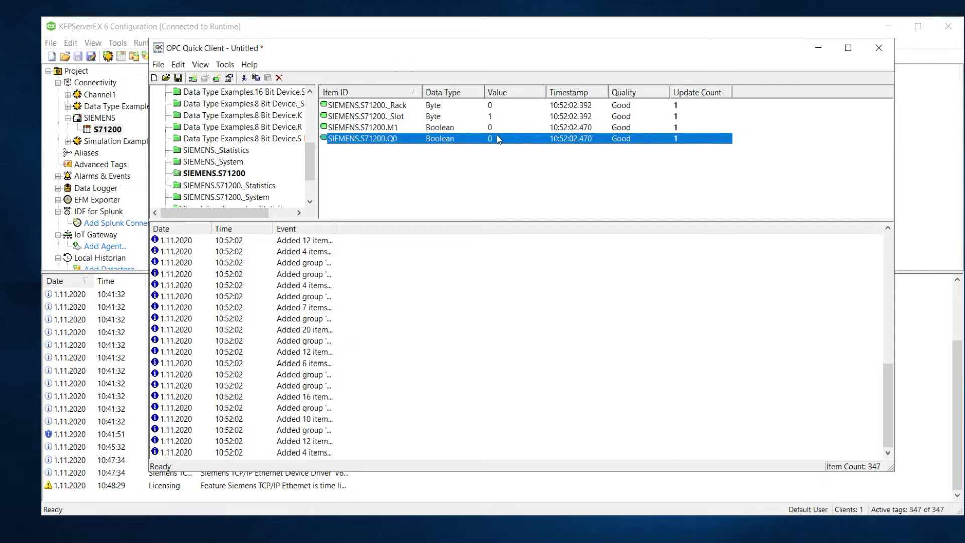
pyautogui.click(502, 128)
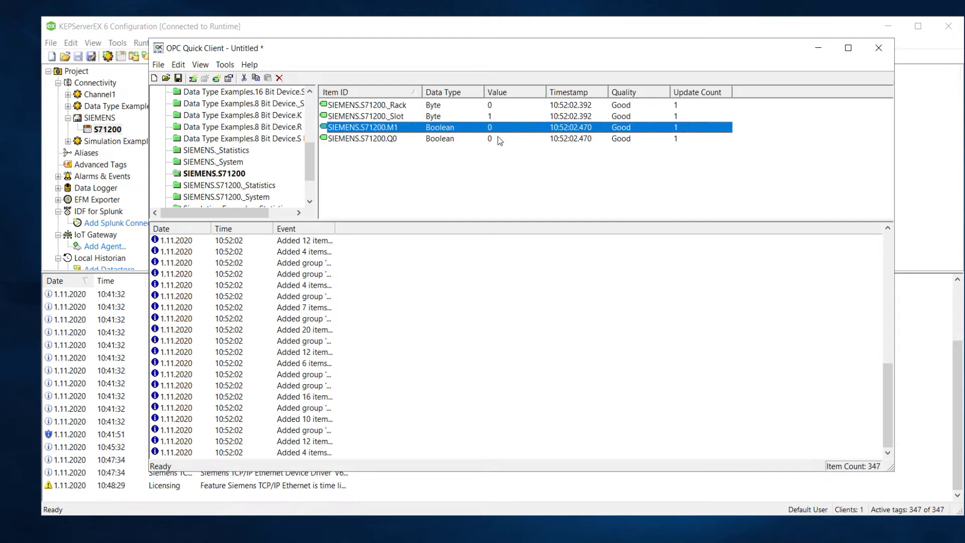
pyautogui.click(498, 136)
pyautogui.click(500, 129)
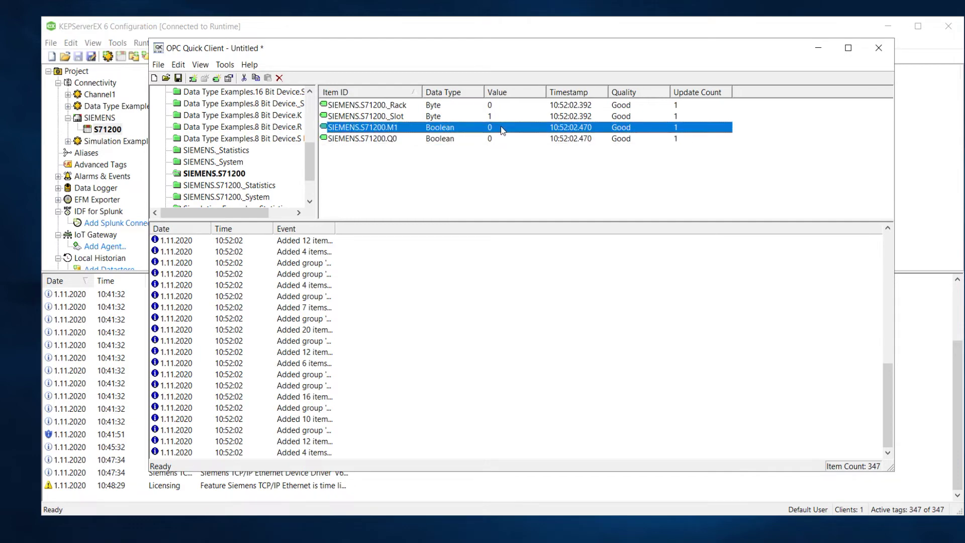
pyautogui.click(628, 133)
pyautogui.click(627, 129)
pyautogui.rightClick(514, 130)
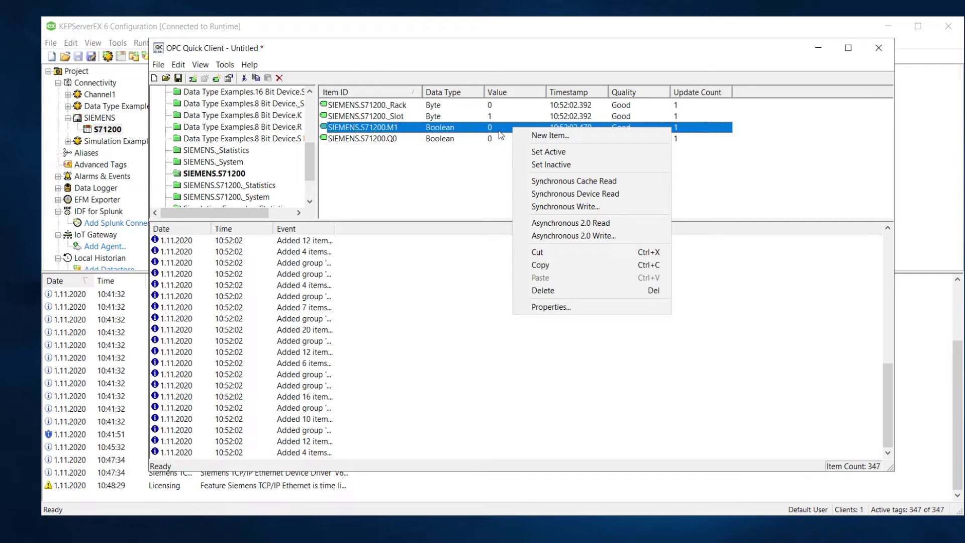
pyautogui.click(392, 139)
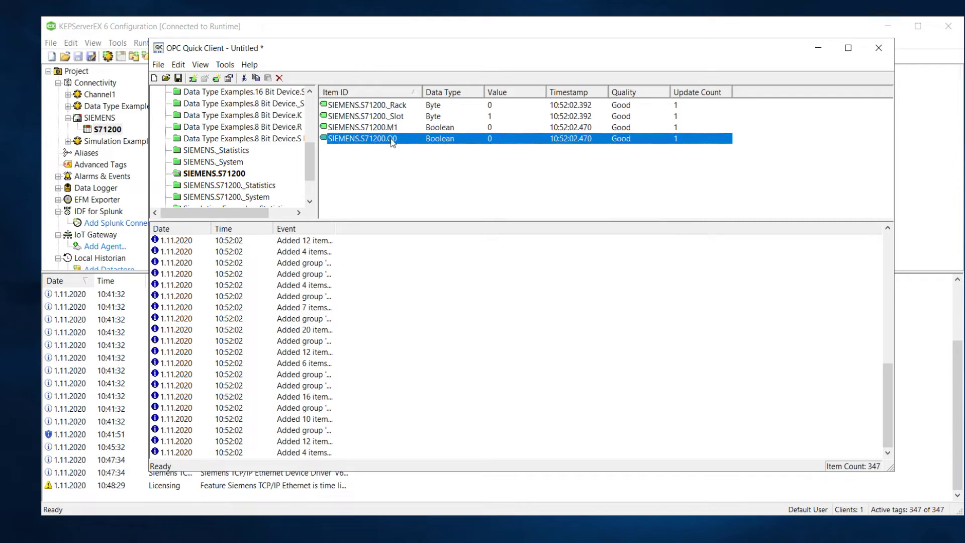
# Write the value 1 to the SIEMENS.S71200.M1 item with a Synchronous Write and close the write dialog
pyautogui.click(507, 128)
pyautogui.rightClick(508, 129)
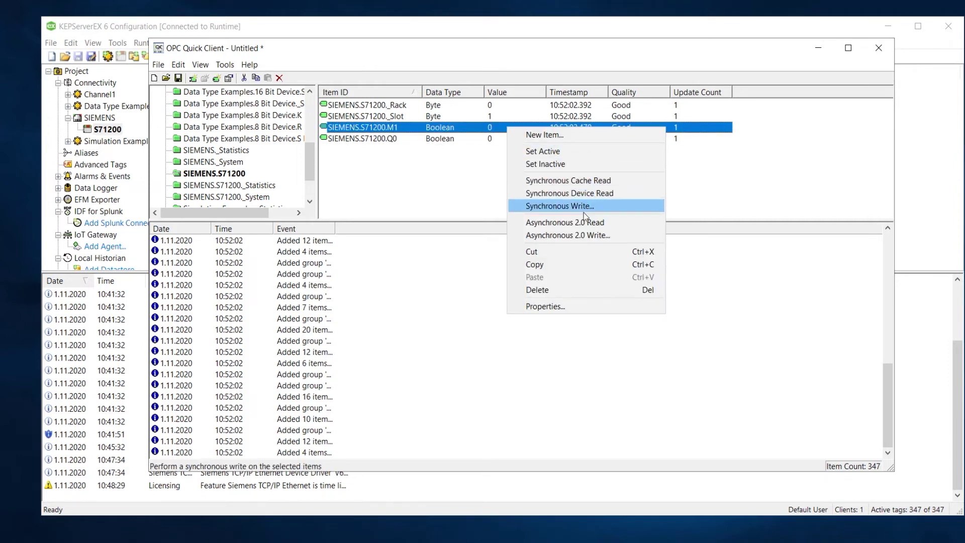
pyautogui.click(571, 206)
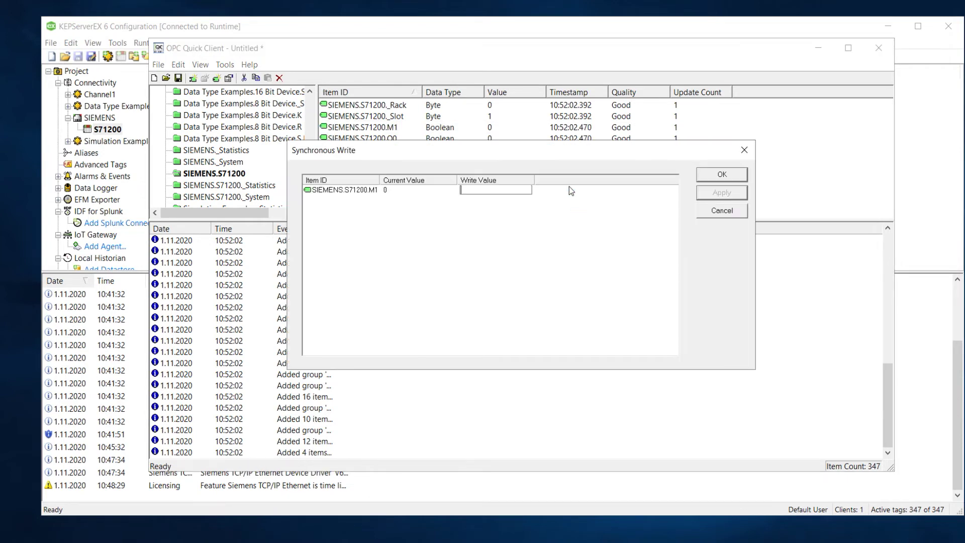
pyautogui.moveTo(566, 157); pyautogui.dragTo(569, 221)
pyautogui.click(396, 258)
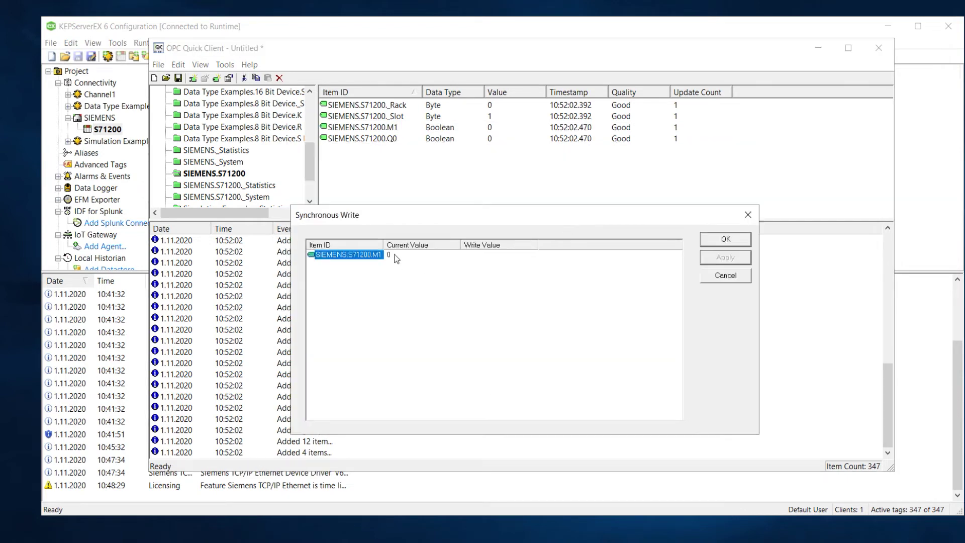
pyautogui.click(486, 253)
pyautogui.write('1')
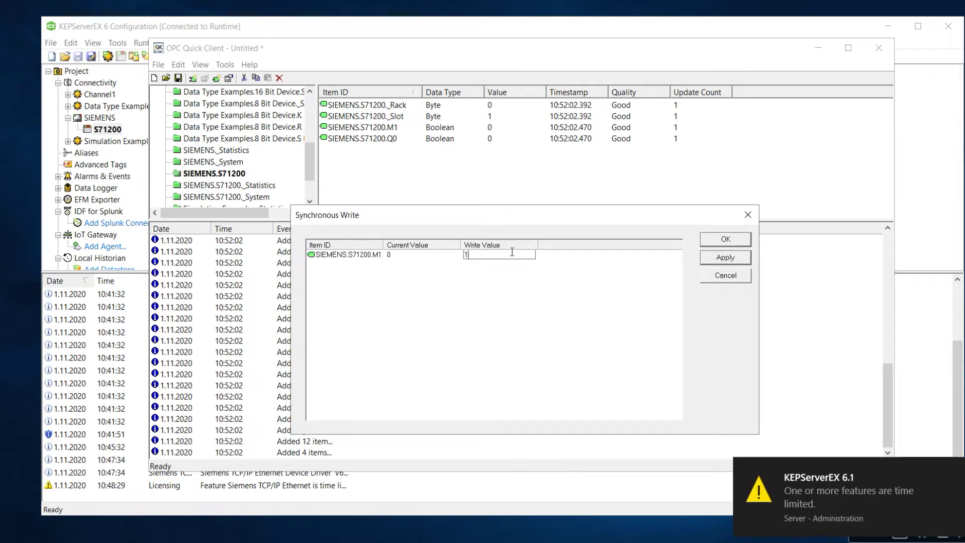
pyautogui.click(713, 258)
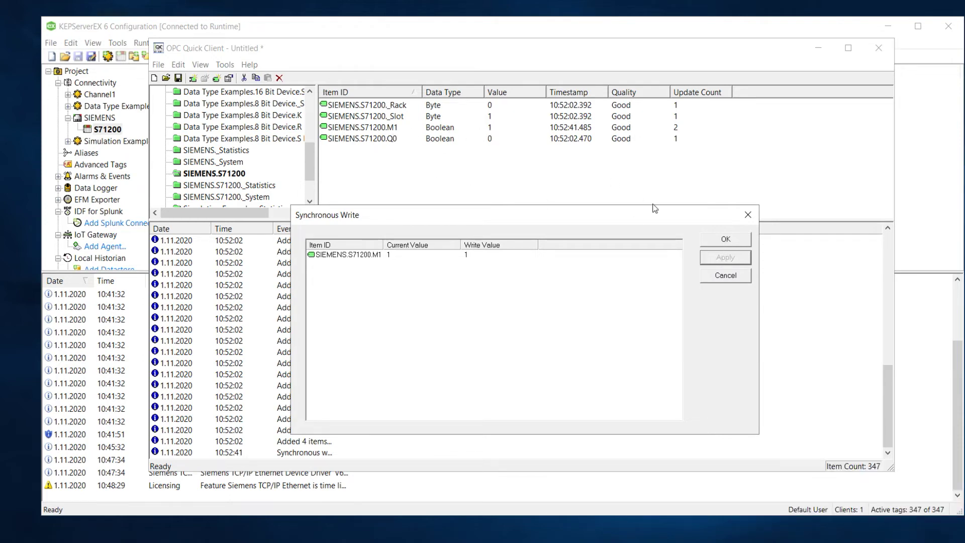
pyautogui.click(724, 239)
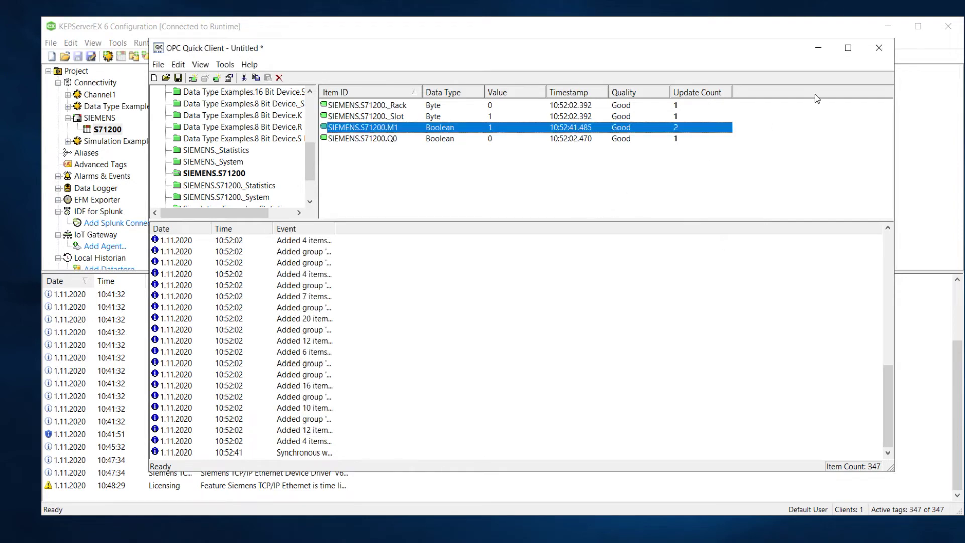
# Switch back to the KEPServerEX configuration and add a tag named M0 with address M0.0 to the S71200 device
pyautogui.click(904, 113)
pyautogui.click(376, 130)
pyautogui.rightClick(381, 129)
pyautogui.click(394, 132)
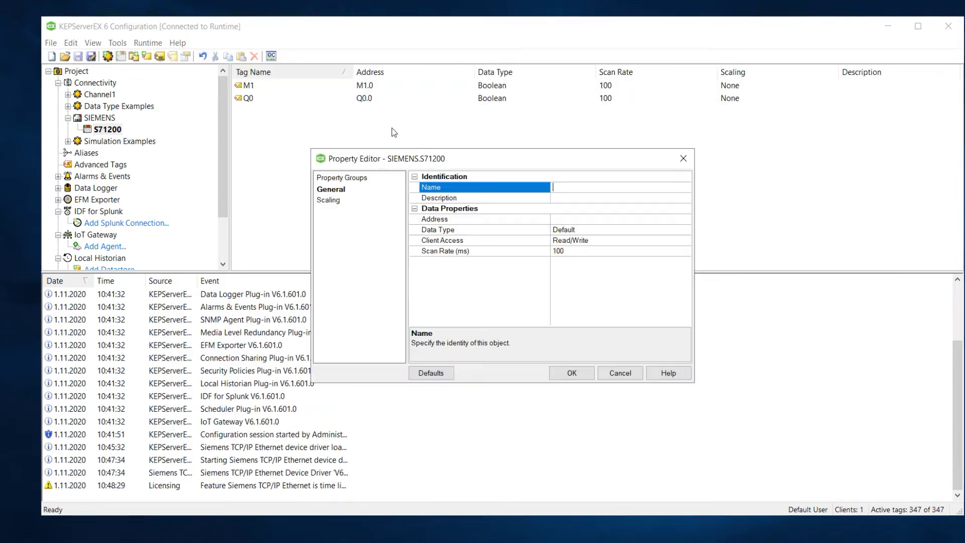
pyautogui.write('M0')
pyautogui.click(572, 219)
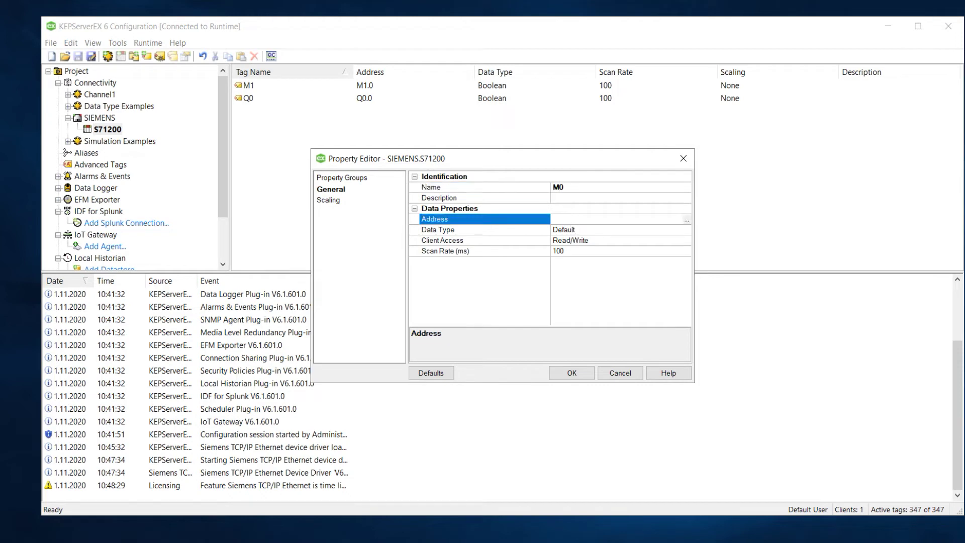
pyautogui.write('M0.0')
pyautogui.press('BackSpace')
pyautogui.click(572, 373)
# Change the address of the M1 tag on the S71200 device to M0.1 and apply the change
pyautogui.click(381, 100)
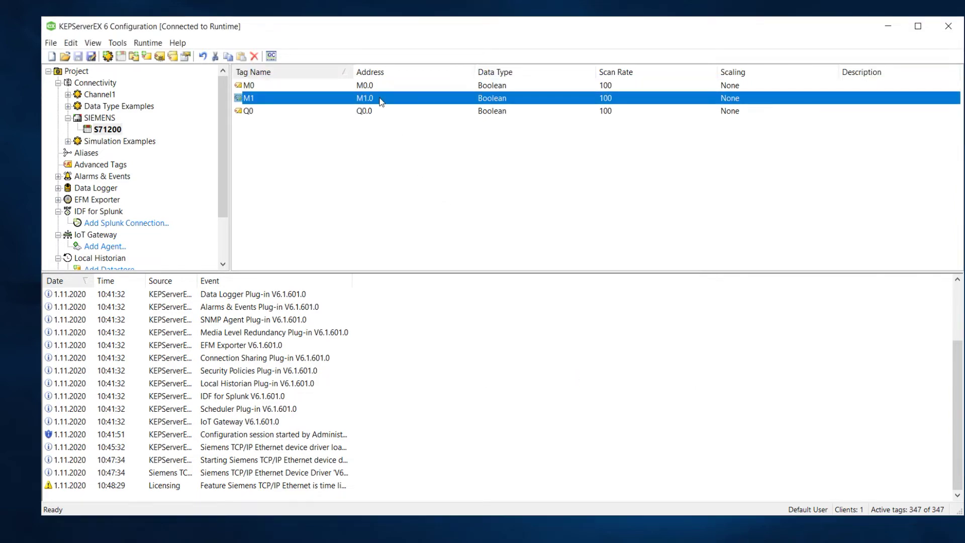
pyautogui.rightClick(380, 99)
pyautogui.click(412, 158)
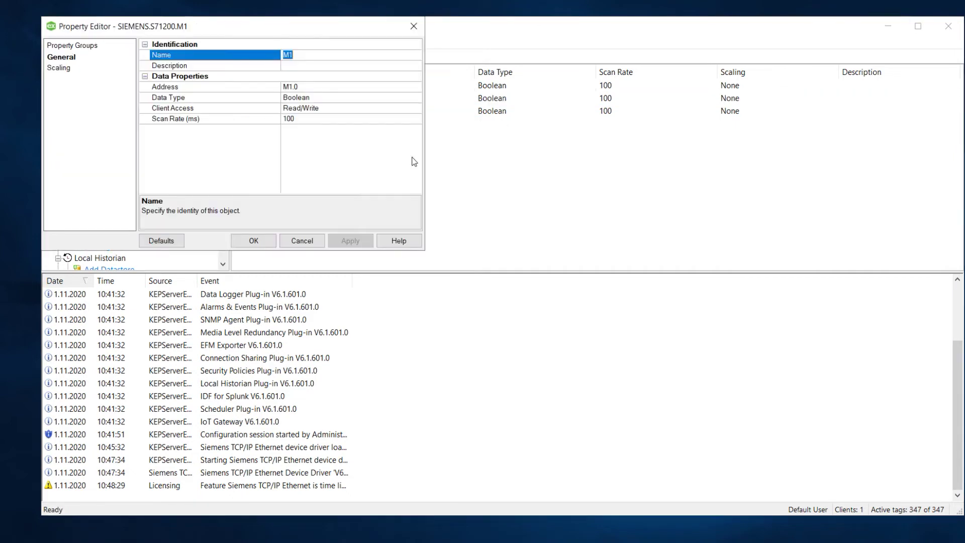
pyautogui.click(312, 87)
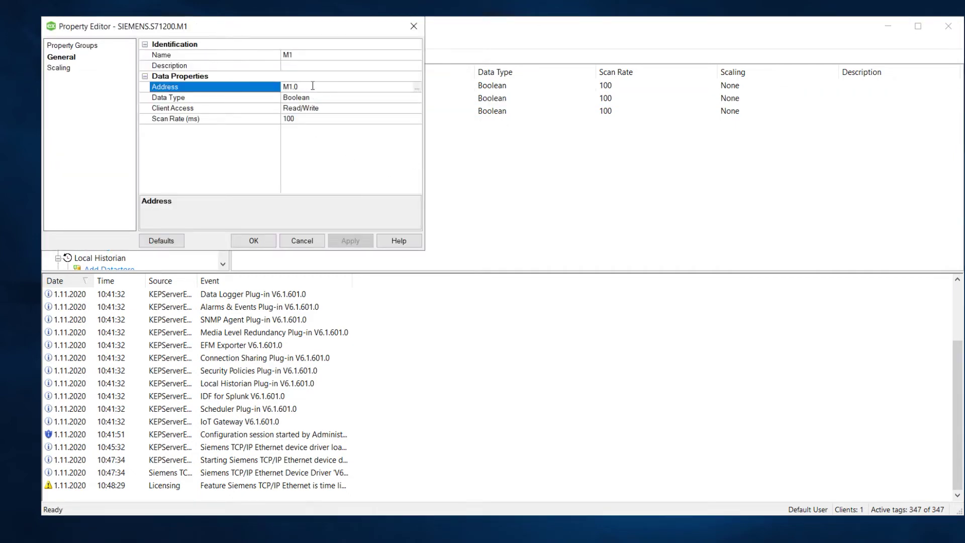
pyautogui.press('BackSpace')
pyautogui.write('1')
pyautogui.press('Left')
pyautogui.press('Left')
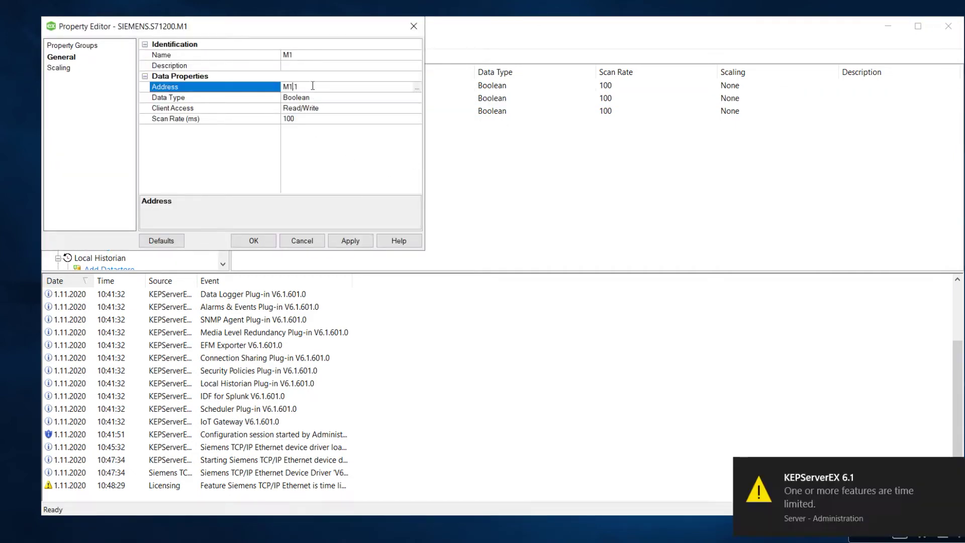
pyautogui.press('BackSpace')
pyautogui.write('0')
pyautogui.click(306, 56)
pyautogui.click(347, 242)
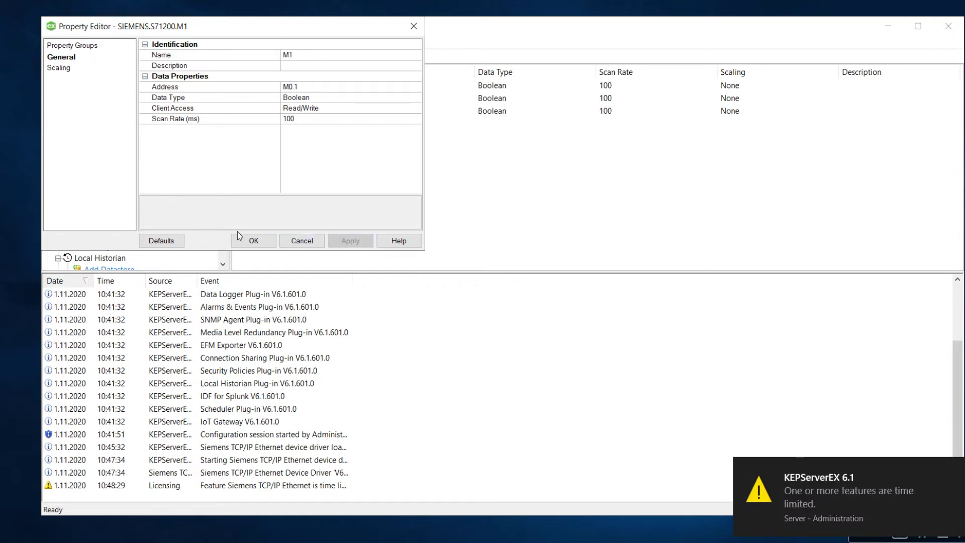
pyautogui.click(253, 241)
# Launch a new OPC Quick Client and show the items of the SIEMENS.S71200 group
pyautogui.click(367, 86)
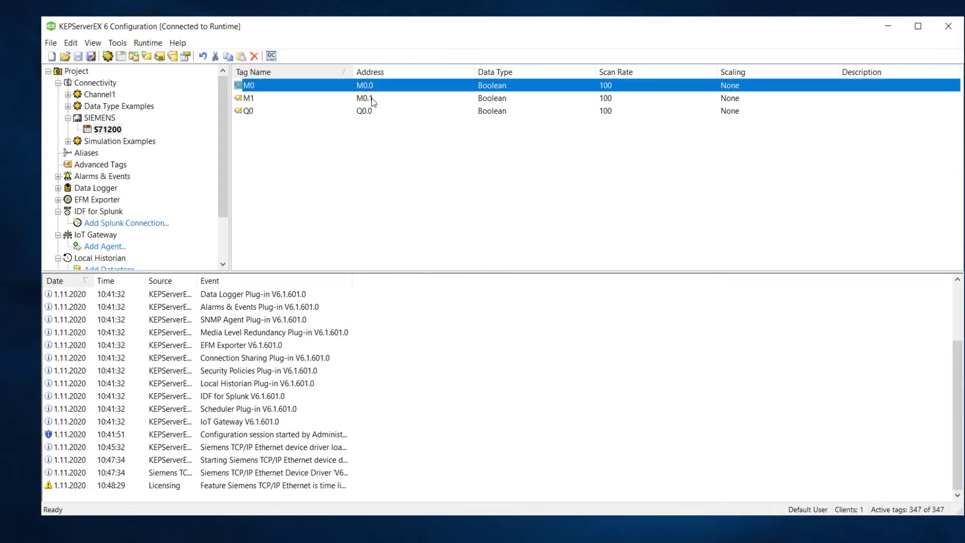
pyautogui.click(370, 98)
pyautogui.click(372, 112)
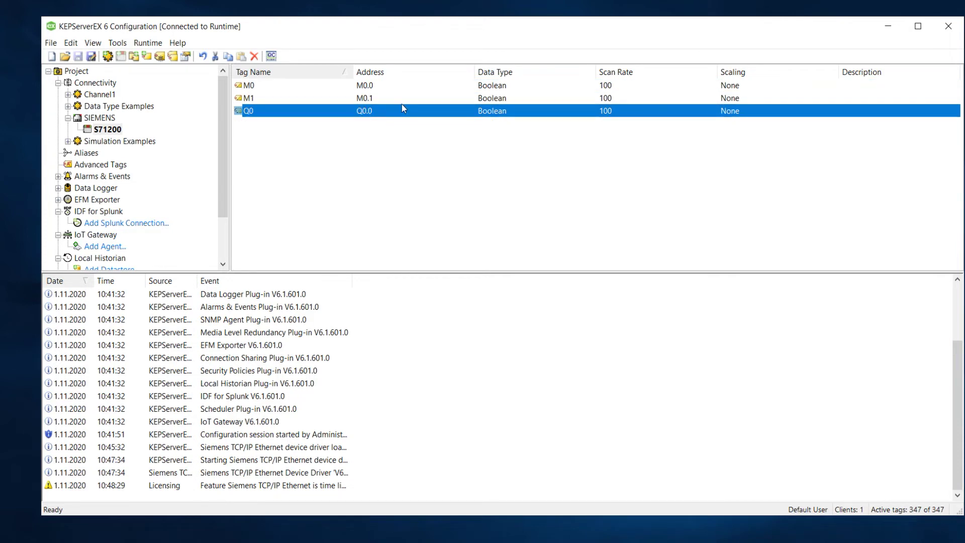
pyautogui.click(272, 56)
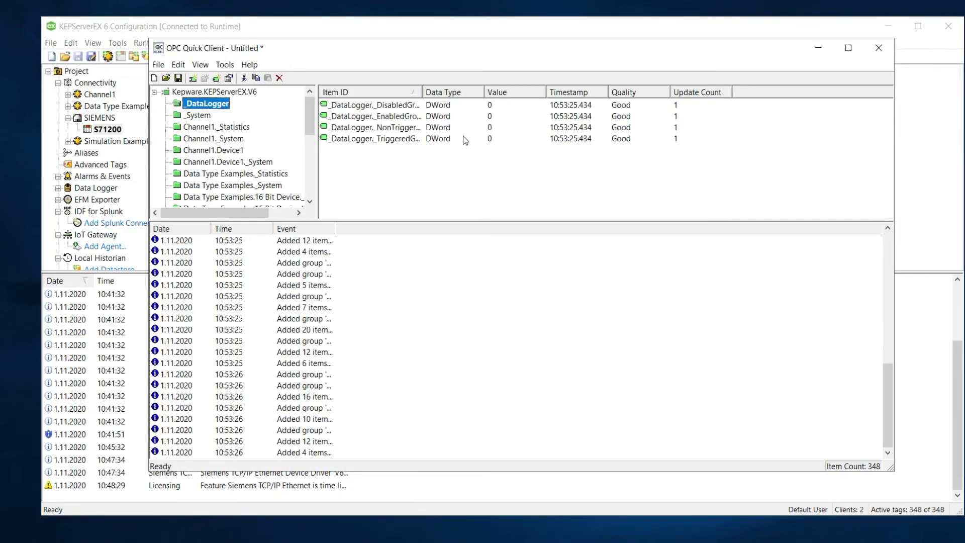
pyautogui.click(309, 158)
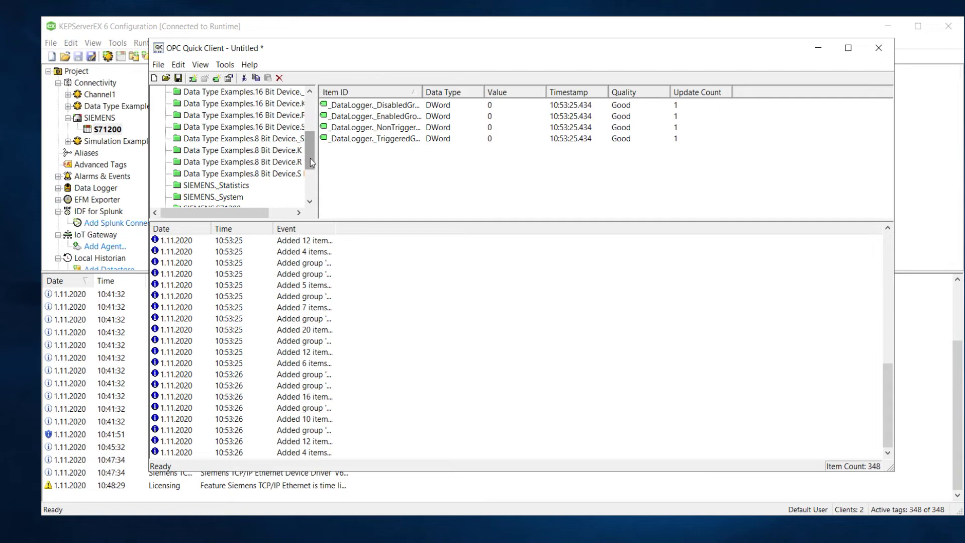
pyautogui.click(229, 186)
pyautogui.click(229, 197)
pyautogui.scroll(-1, 232, 195)
pyautogui.click(234, 174)
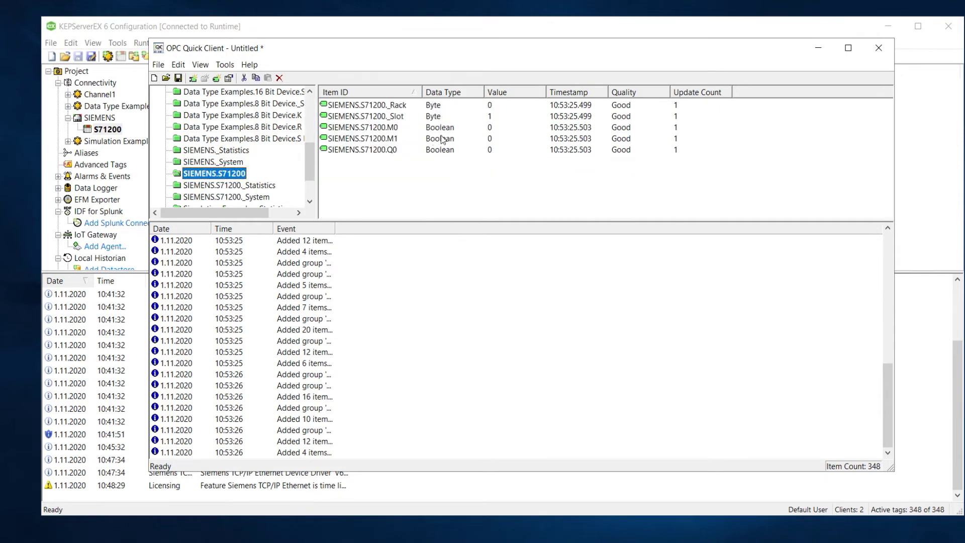
# Write the value 1 to the SIEMENS.S71200.M0 item with a Synchronous Write, keeping the write dialog open
pyautogui.click(495, 129)
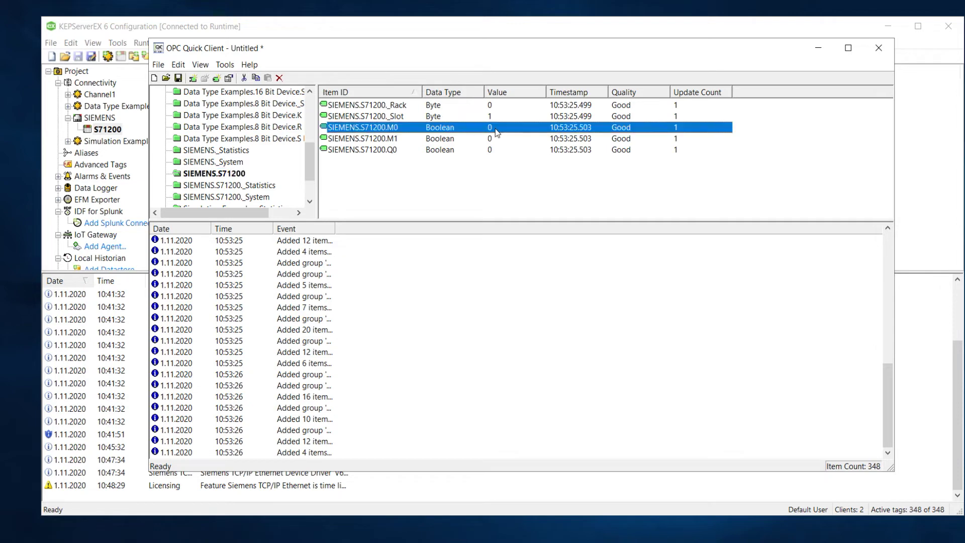
pyautogui.rightClick(495, 128)
pyautogui.click(572, 207)
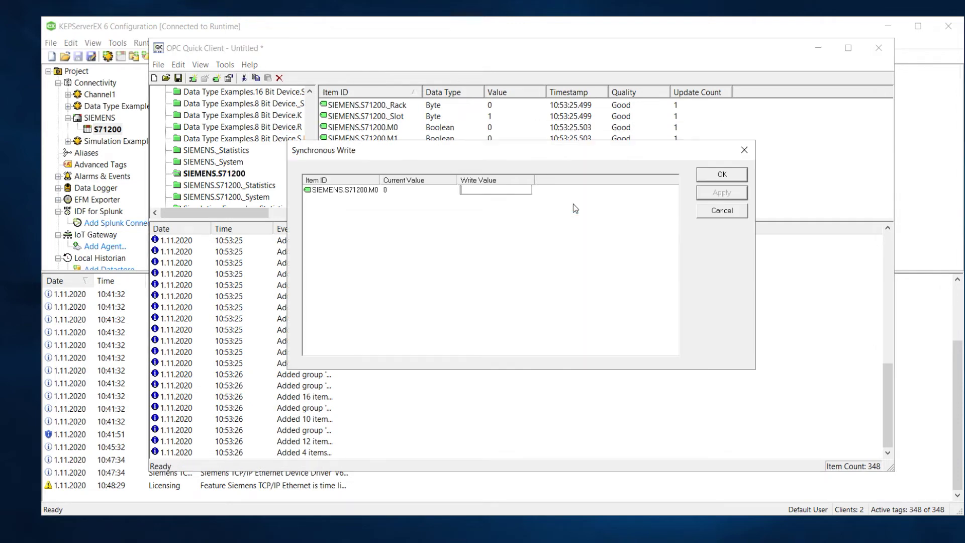
pyautogui.write('1')
pyautogui.moveTo(687, 151); pyautogui.dragTo(692, 195)
pyautogui.click(736, 240)
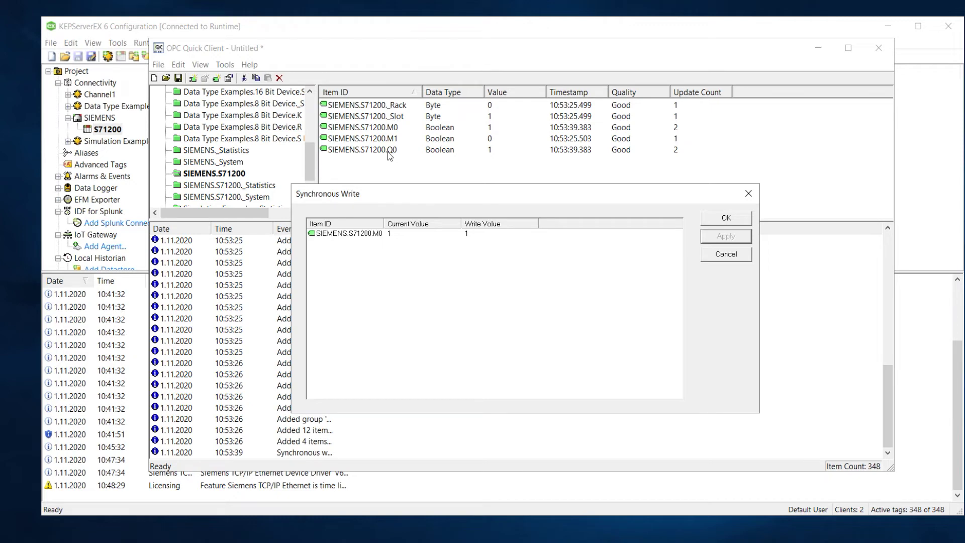
# Write the value 0 to the SIEMENS.S71200.M0 item and close the Synchronous Write dialog
pyautogui.click(478, 231)
pyautogui.write('0')
pyautogui.click(725, 236)
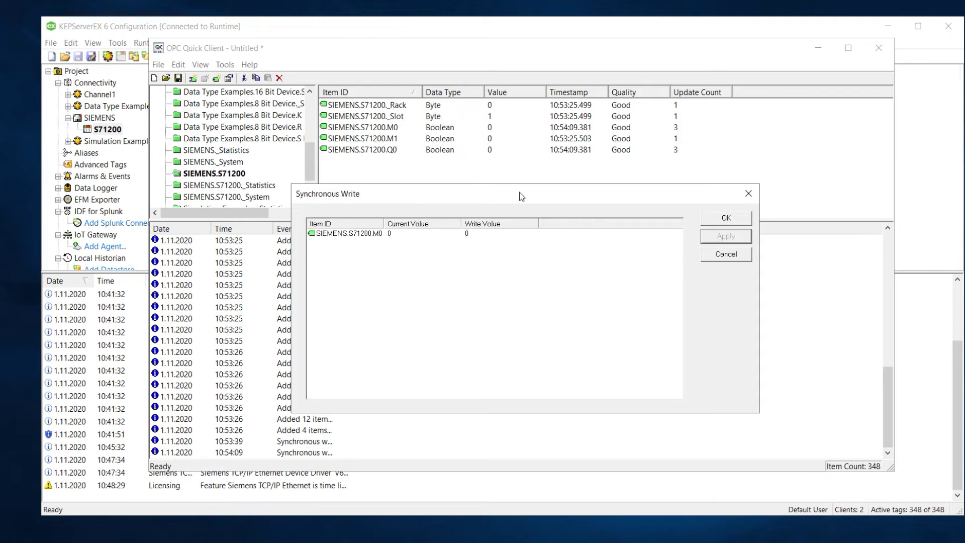
pyautogui.click(728, 218)
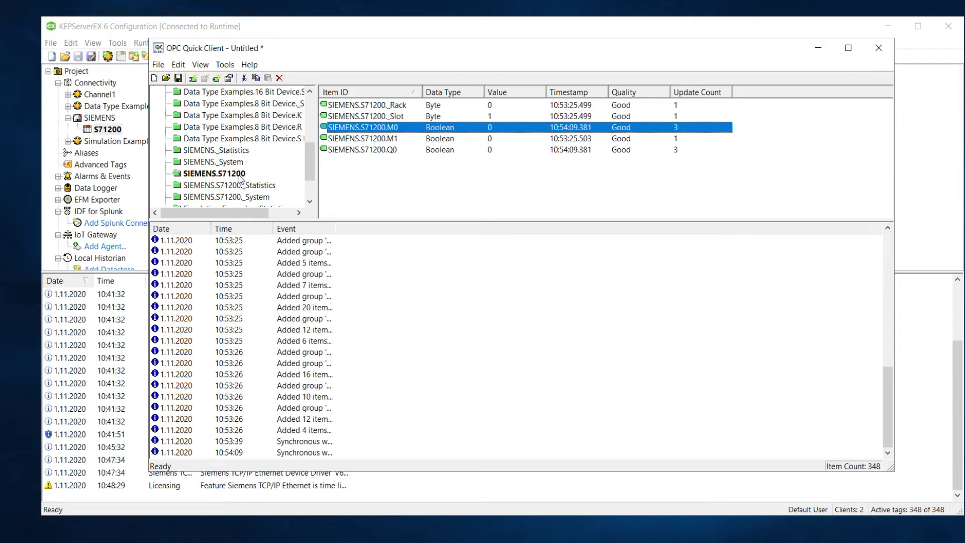
# Switch back to the KEPServerEX configuration and delete the M1 tag from the S71200 device
pyautogui.click(392, 142)
pyautogui.click(392, 150)
pyautogui.click(391, 143)
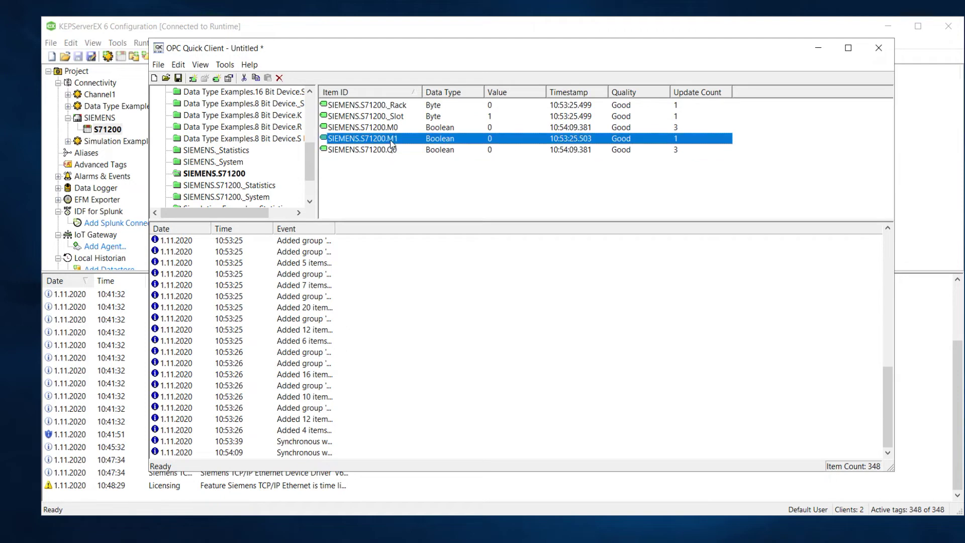
pyautogui.click(474, 30)
pyautogui.click(369, 99)
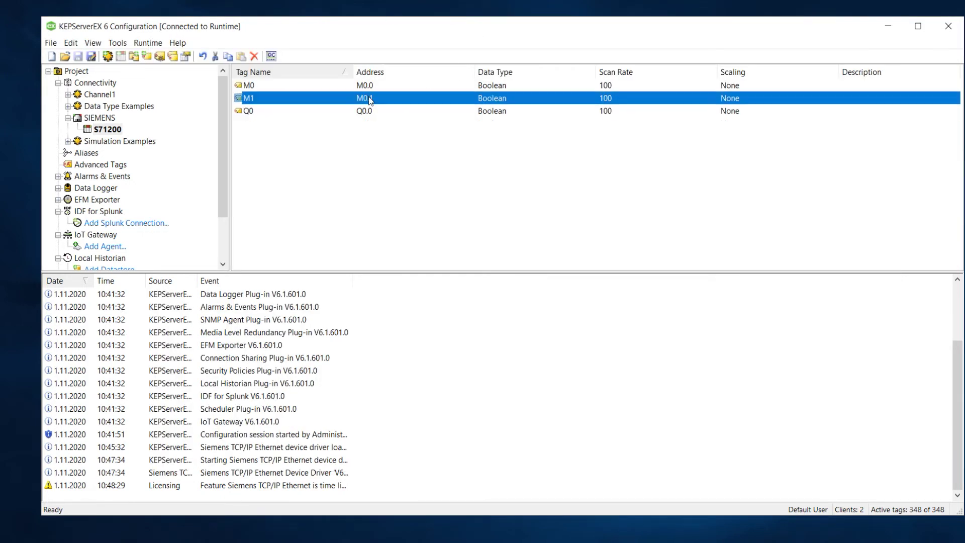
pyautogui.rightClick(369, 99)
pyautogui.click(397, 140)
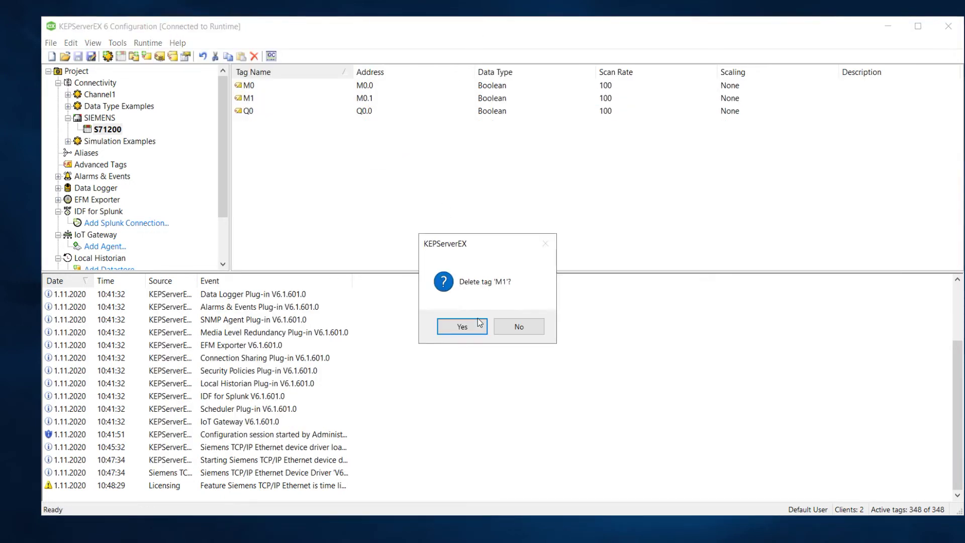
pyautogui.click(461, 326)
# Launch another OPC Quick Client and check the M0 and Q0 items of the SIEMENS.S71200 group
pyautogui.click(272, 55)
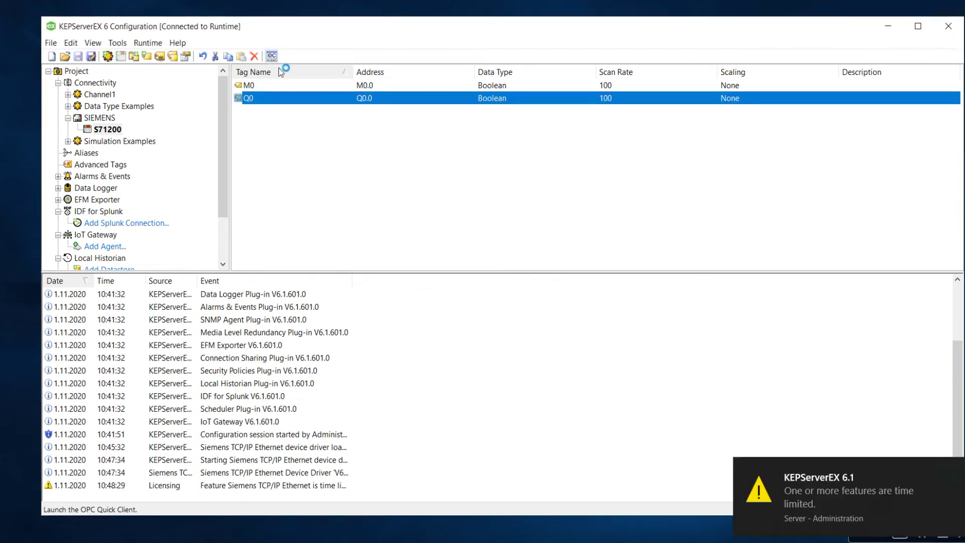
pyautogui.moveTo(310, 116); pyautogui.dragTo(310, 177)
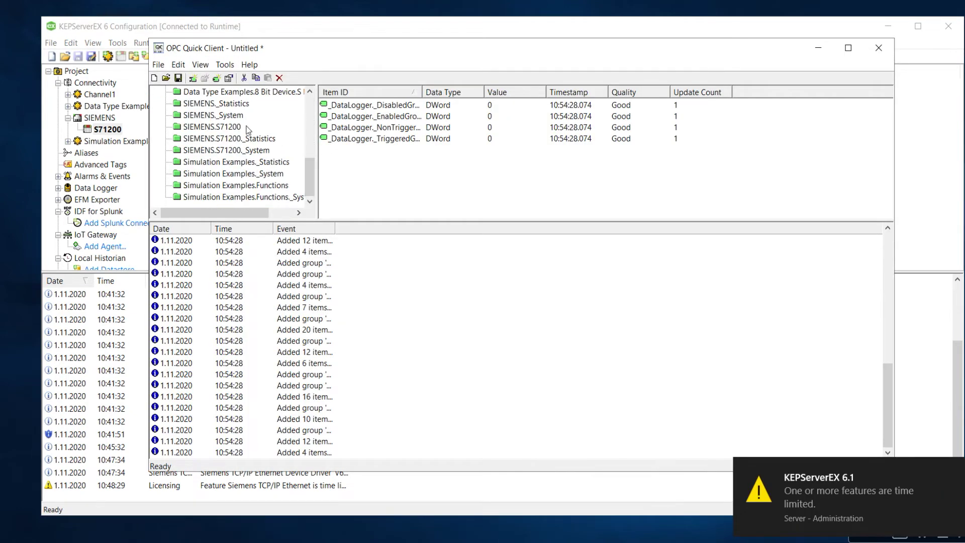
pyautogui.click(216, 126)
pyautogui.click(397, 127)
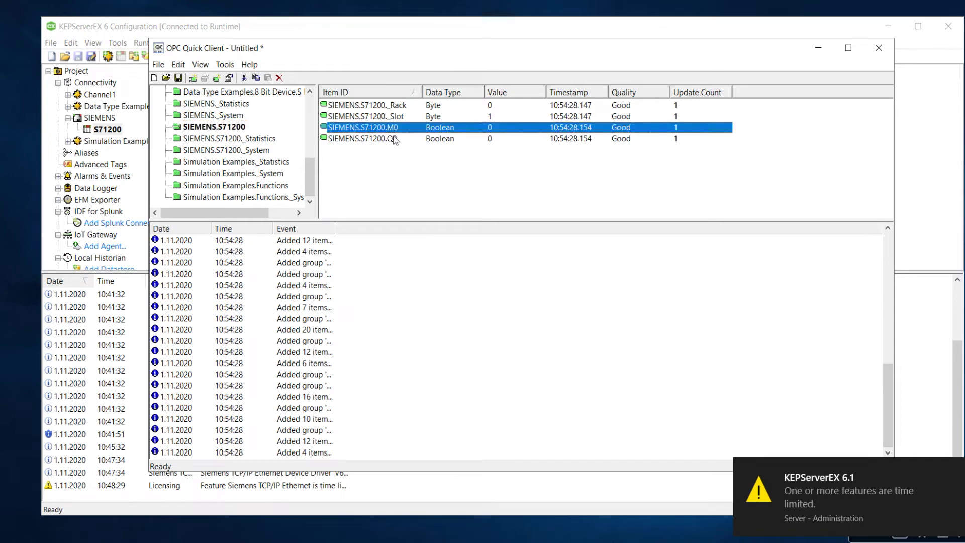
pyautogui.click(397, 139)
# Close the two older OPC Quick Client windows without saving their changes
pyautogui.moveTo(310, 509)
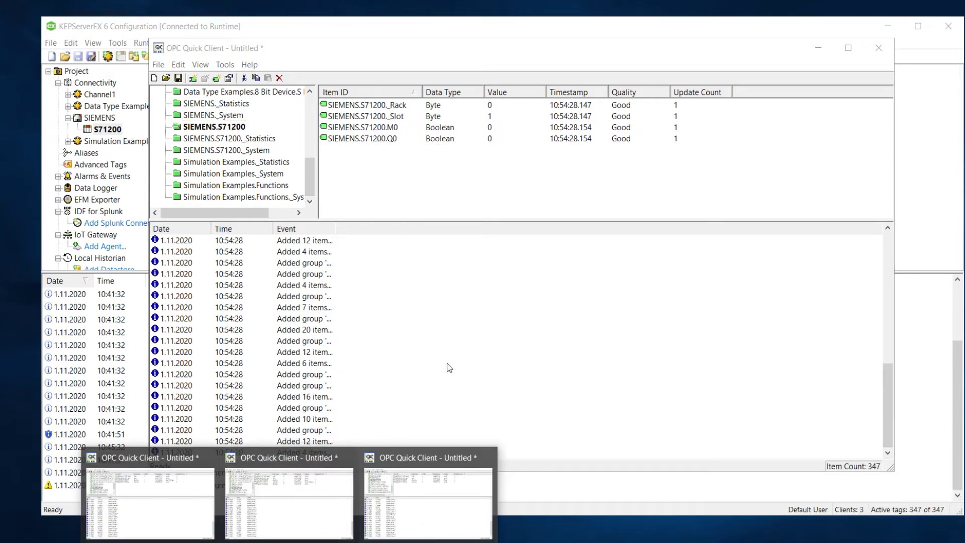
pyautogui.click(348, 457)
pyautogui.click(524, 297)
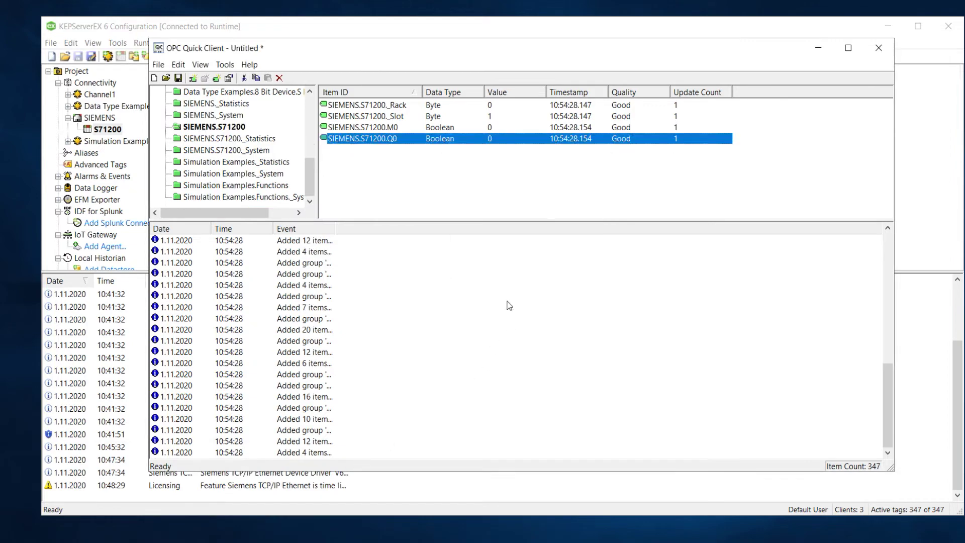
pyautogui.moveTo(305, 518)
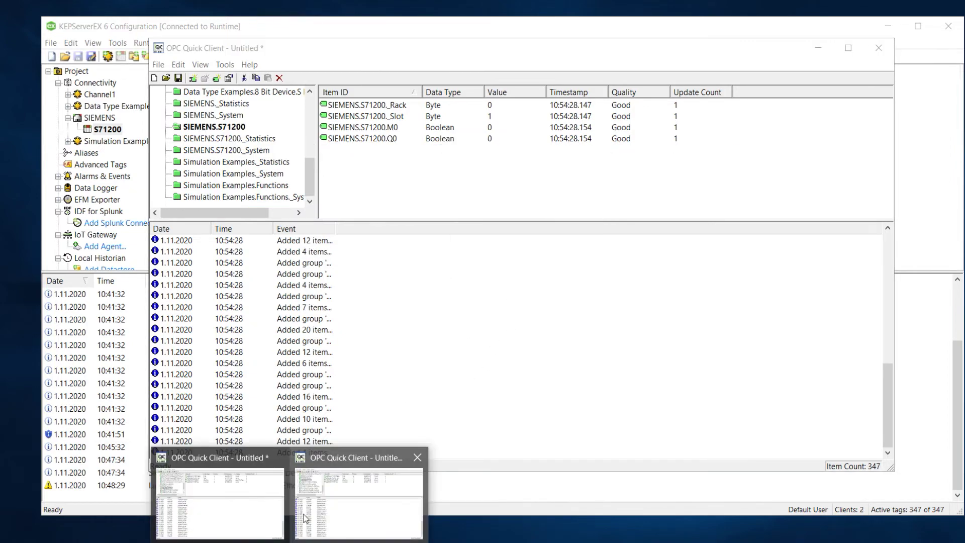
pyautogui.click(276, 459)
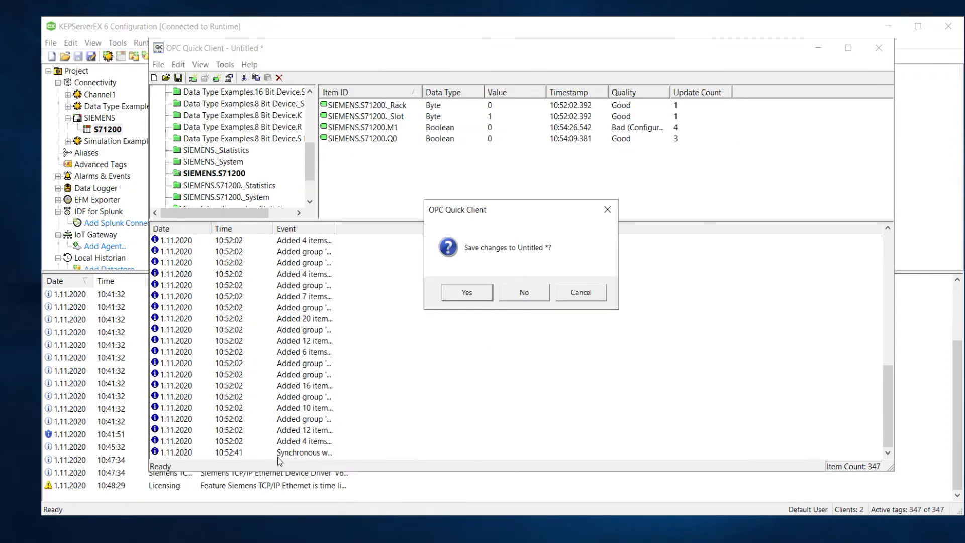
pyautogui.click(522, 298)
pyautogui.hotkey('alt', 'F4')
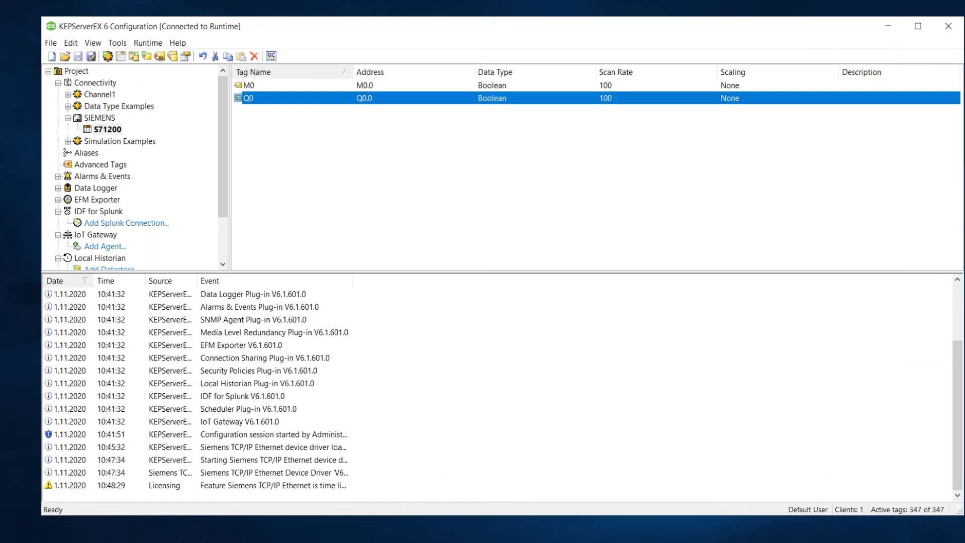
# Return to the remaining OPC Quick Client, check the quality of the M0 and Q0 items, and close it without saving
pyautogui.hotkey('alt', 'Tab')
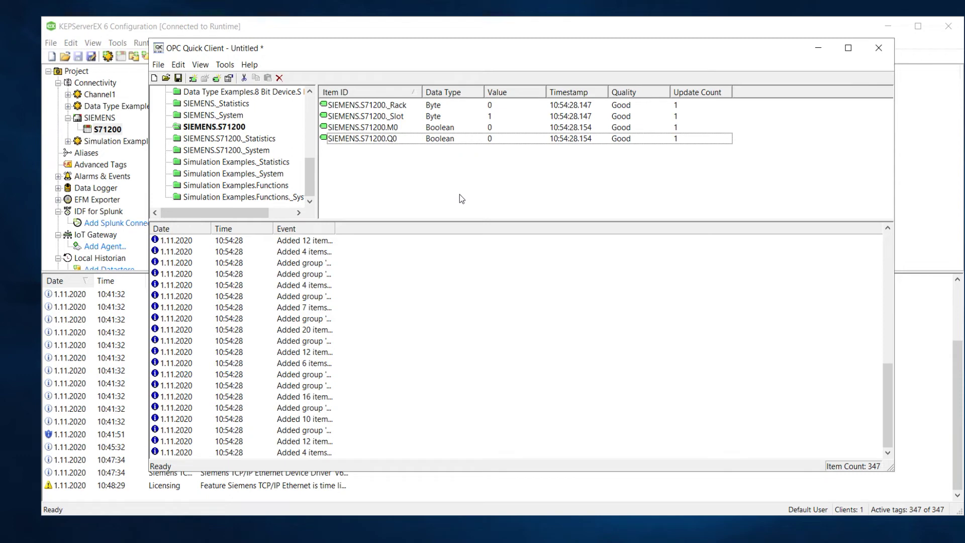
pyautogui.click(611, 128)
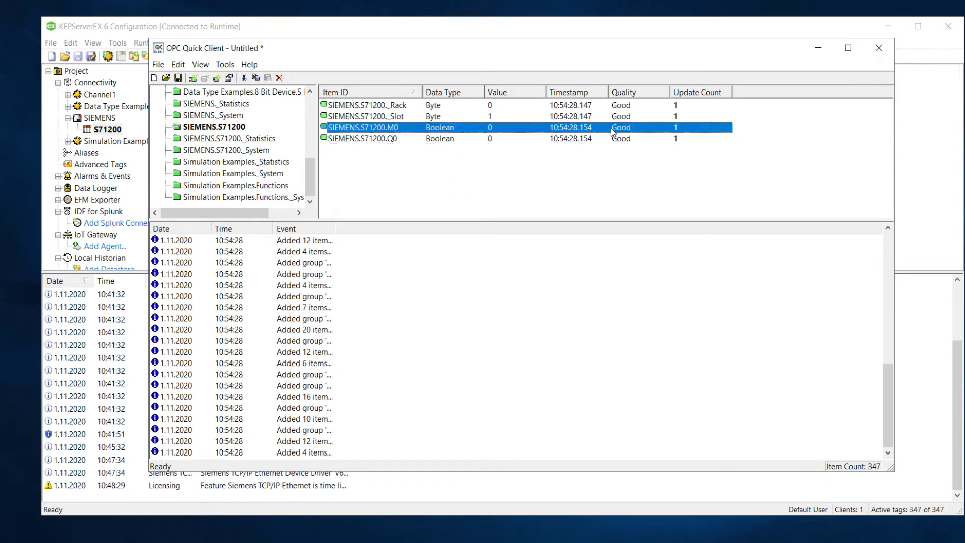
pyautogui.click(608, 139)
pyautogui.click(608, 127)
pyautogui.click(877, 47)
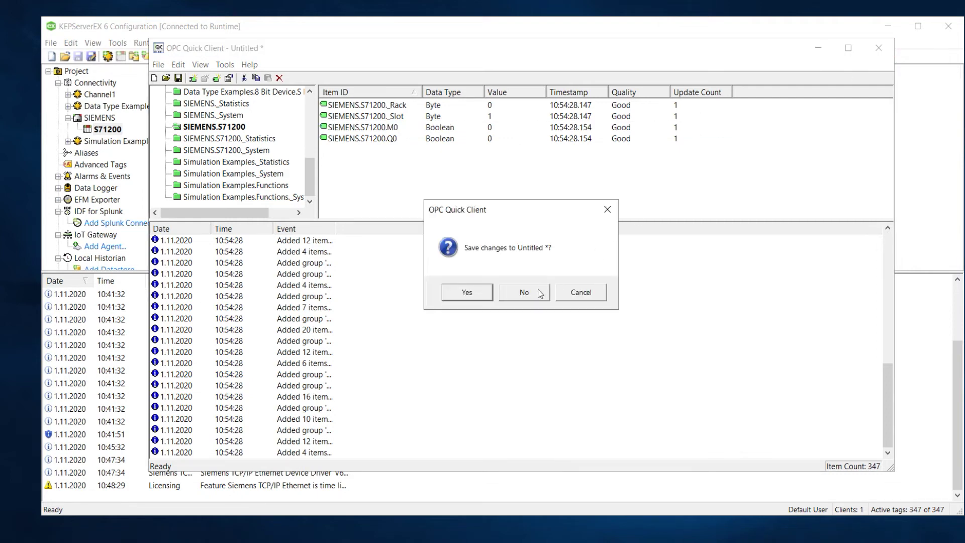
pyautogui.click(524, 292)
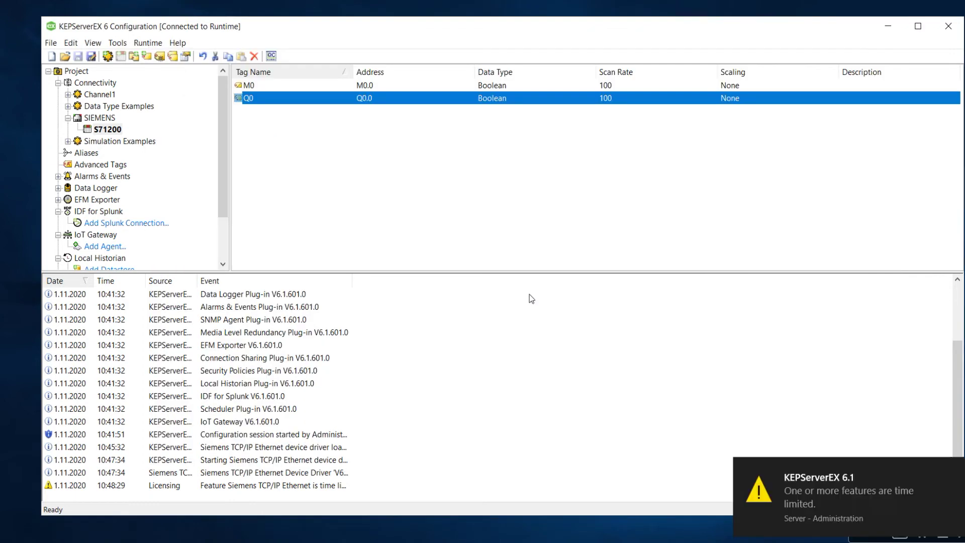
# Dismiss the time-limited features notification and close the KEPServerEX 6 Configuration
pyautogui.click(944, 482)
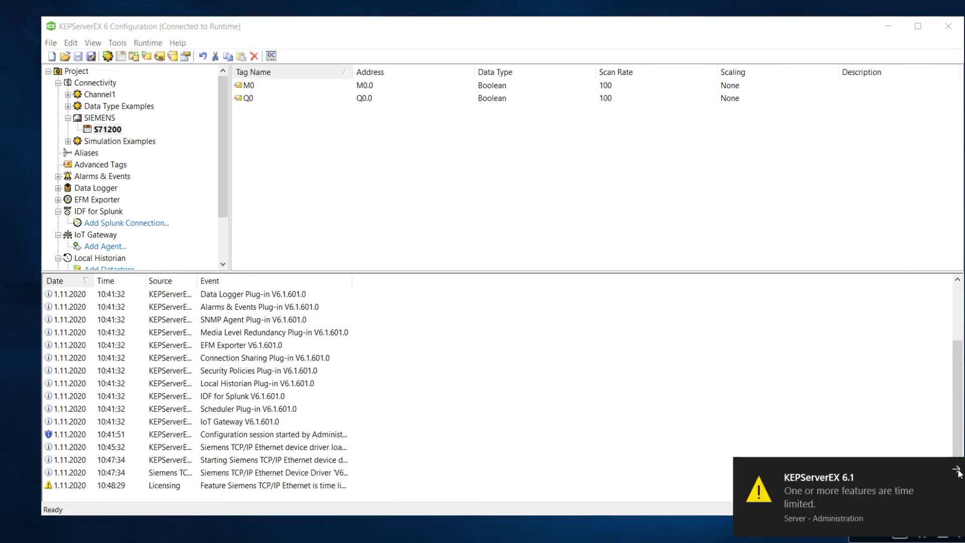
pyautogui.click(582, 207)
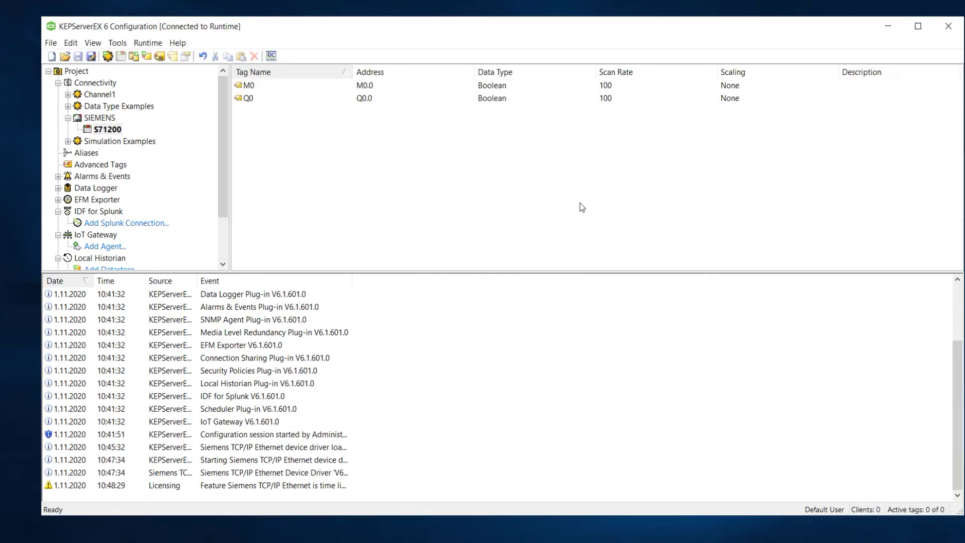
pyautogui.click(920, 539)
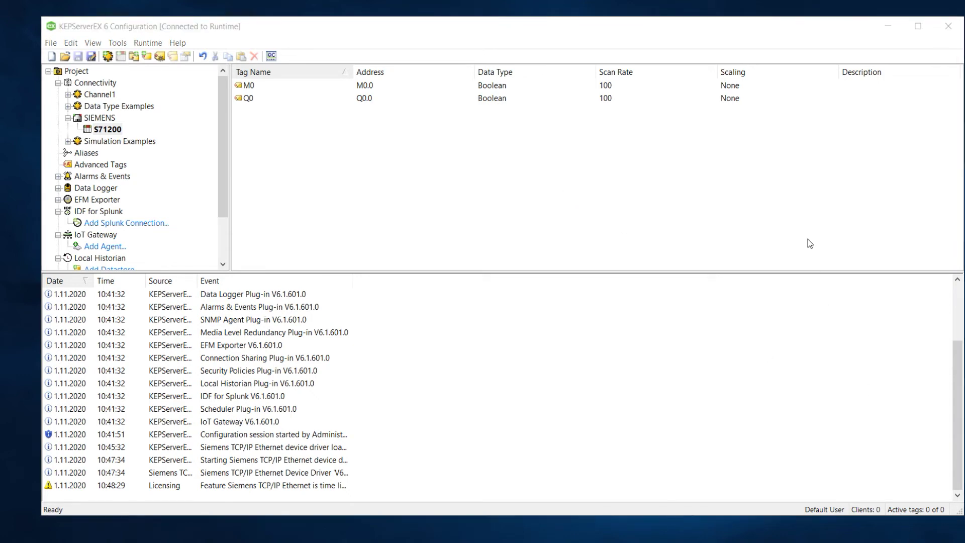
pyautogui.click(744, 165)
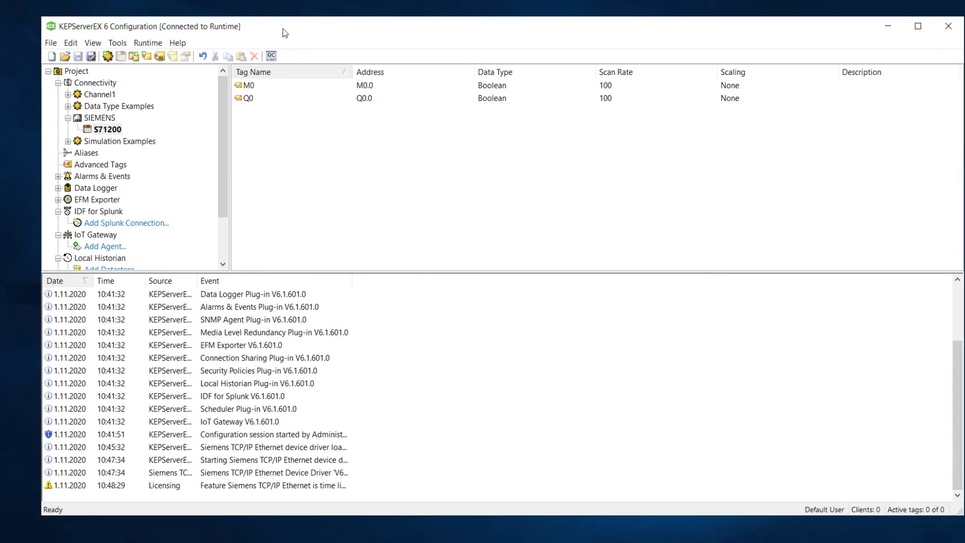
pyautogui.click(948, 27)
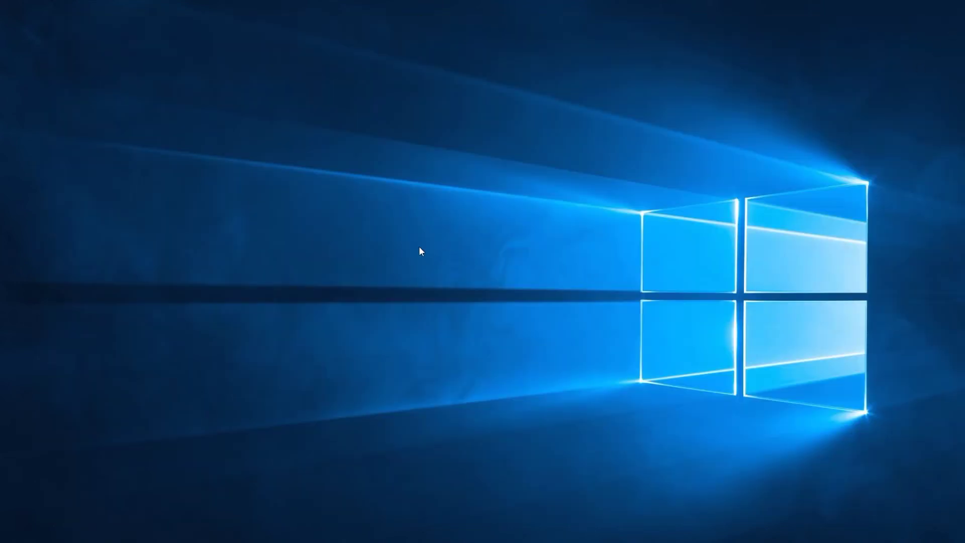
# Launch Delphi 10.4 and dismiss the KEPServerEX time-limited features notification
pyautogui.press('super')
pyautogui.click(237, 196)
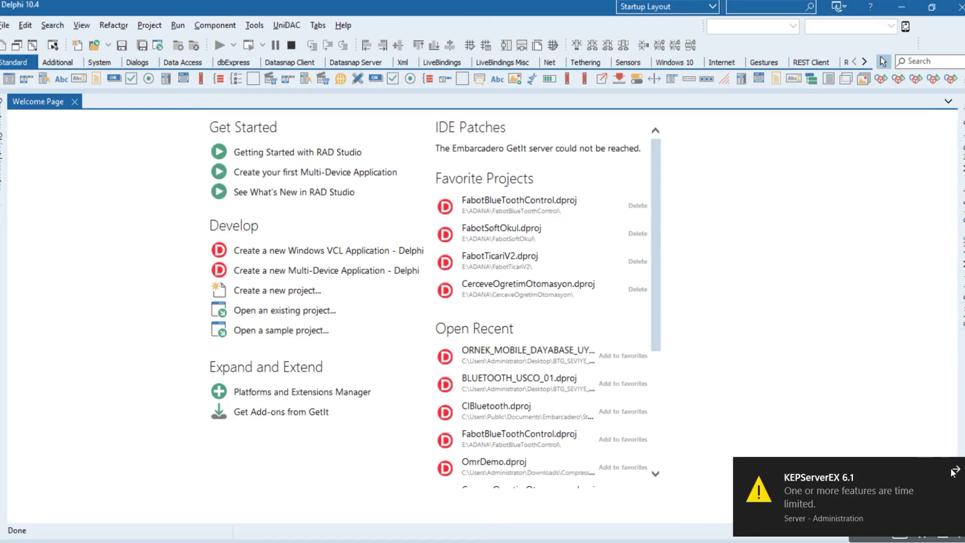
pyautogui.click(953, 471)
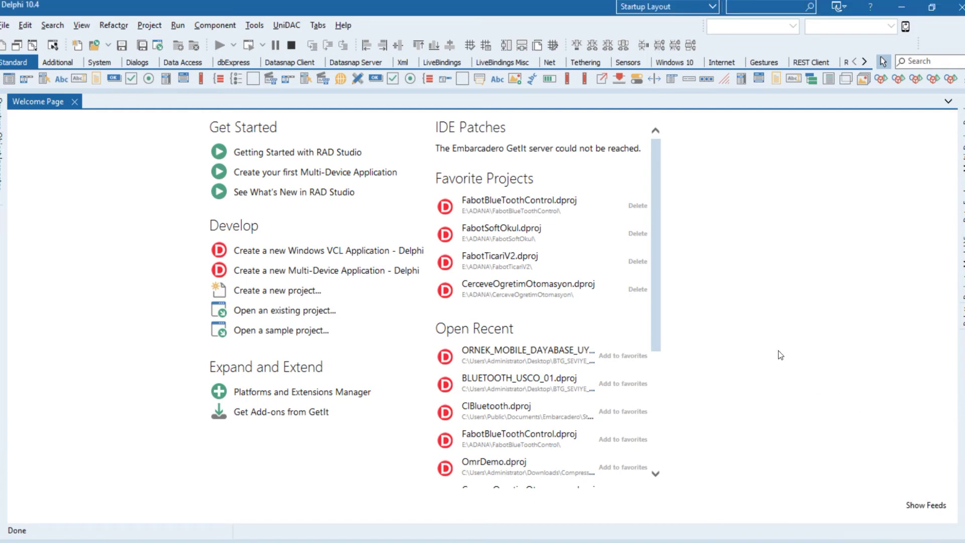
# Create a new Windows VCL application project in Delphi
pyautogui.click(4, 25)
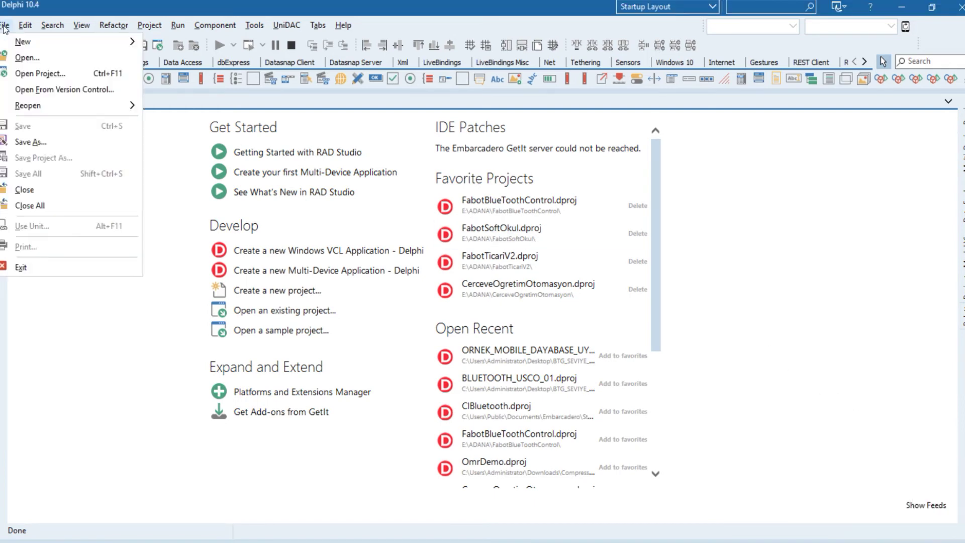
pyautogui.moveTo(25, 42)
pyautogui.click(200, 42)
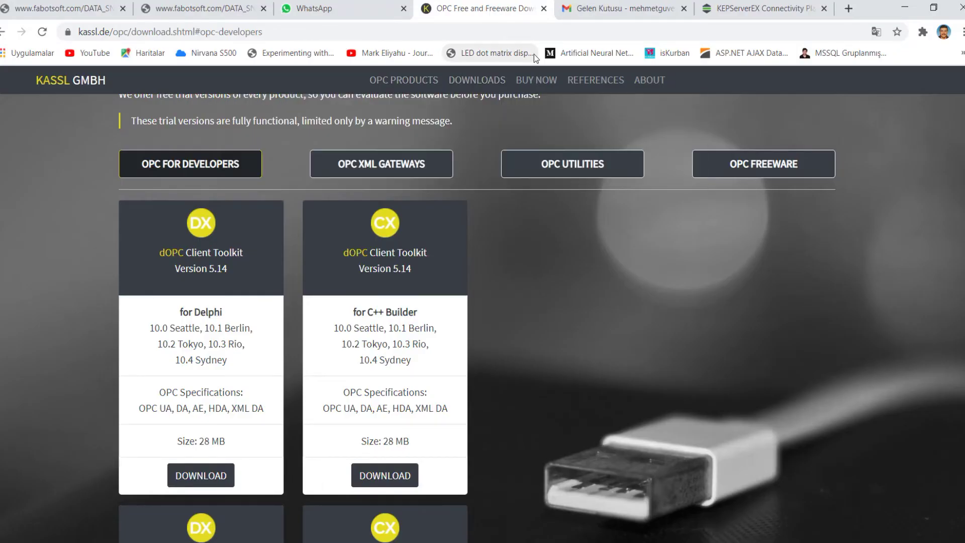
# In the browser, shorten the Kassl download page address to the site root and load the kassl.de home page
pyautogui.click(311, 33)
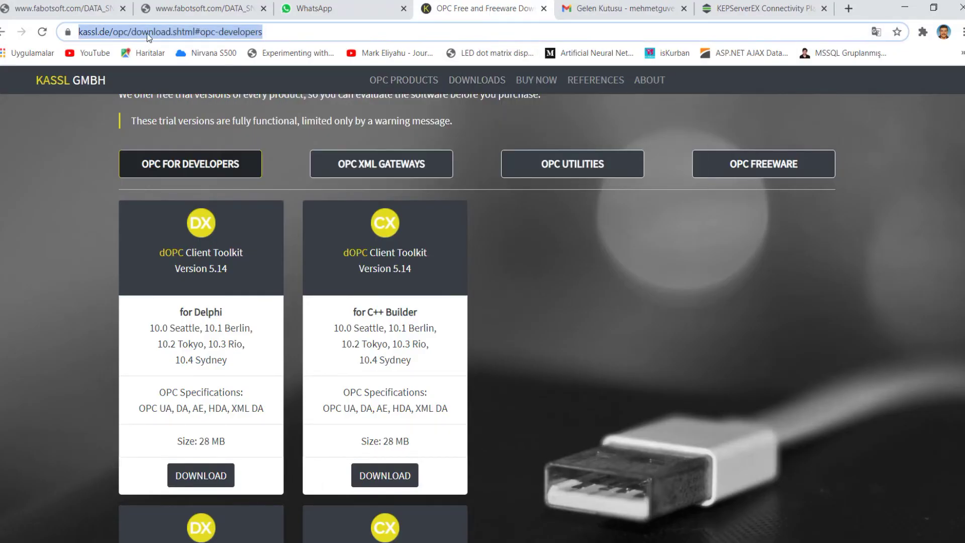
pyautogui.click(115, 33)
pyautogui.moveTo(161, 32); pyautogui.dragTo(437, 37)
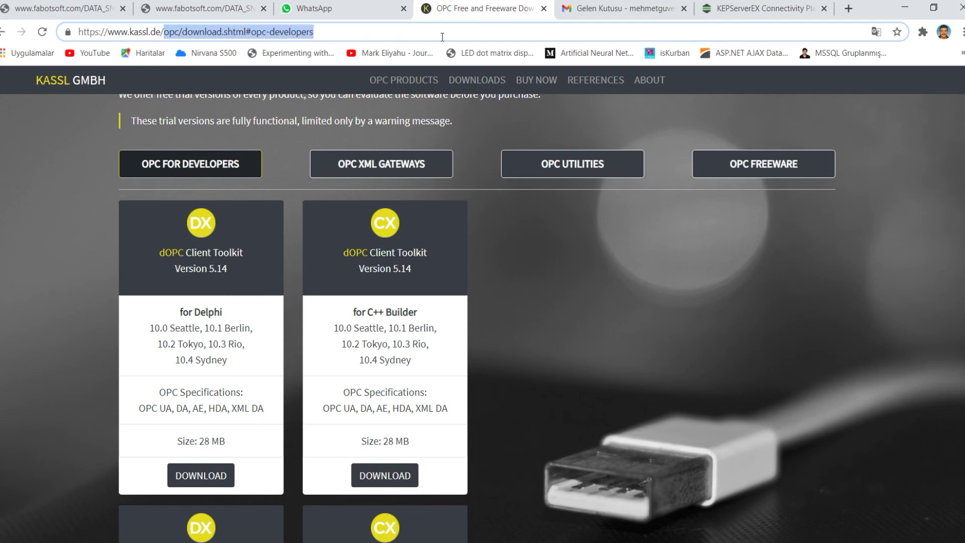
pyautogui.press('BackSpace')
pyautogui.press('Return')
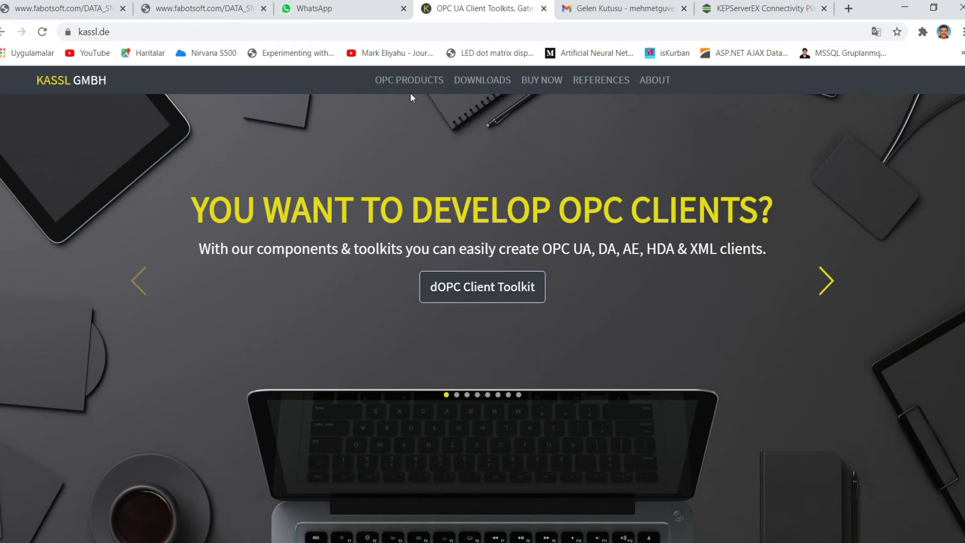
# View the dOPC Client Toolkit for Delphi product page and go to its free download page
pyautogui.moveTo(409, 86)
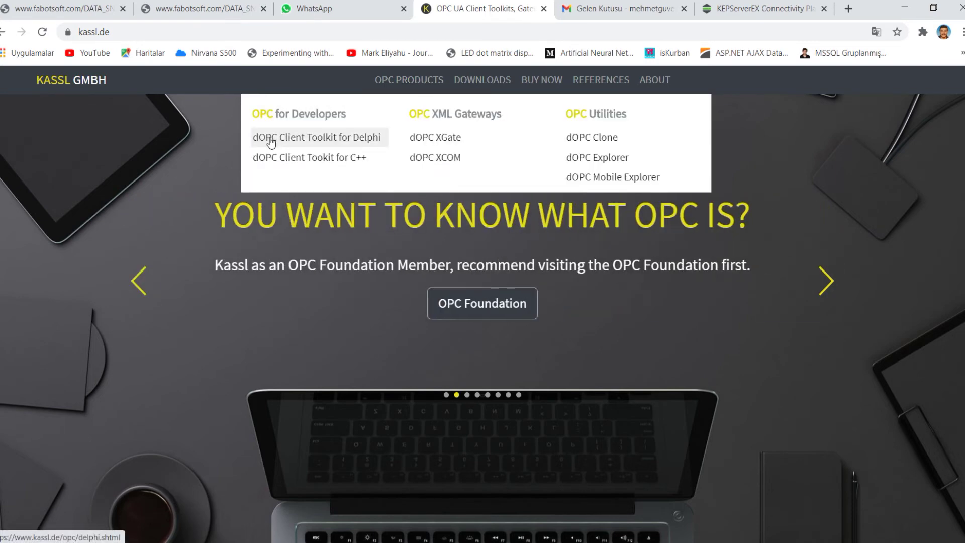
pyautogui.click(320, 139)
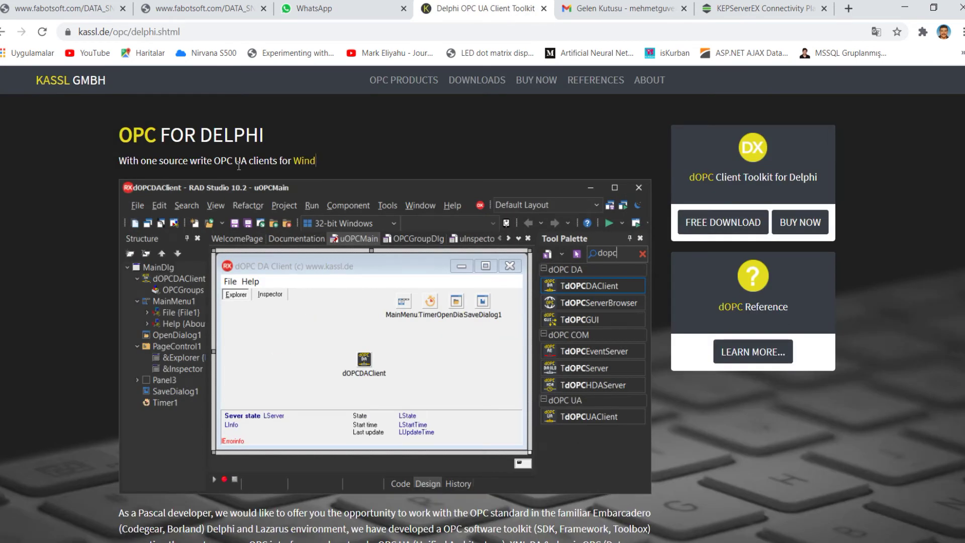
pyautogui.scroll(-1, 619, 271)
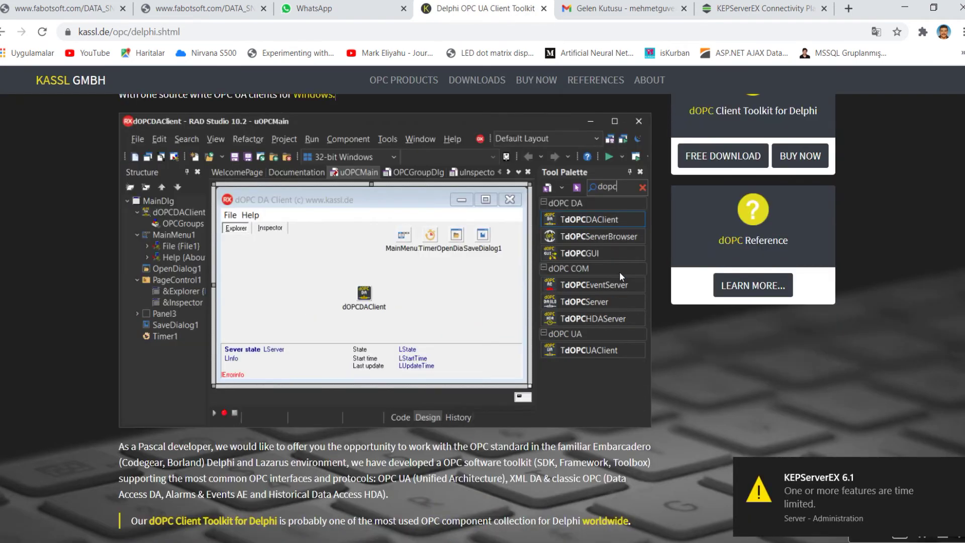
pyautogui.scroll(1, 709, 175)
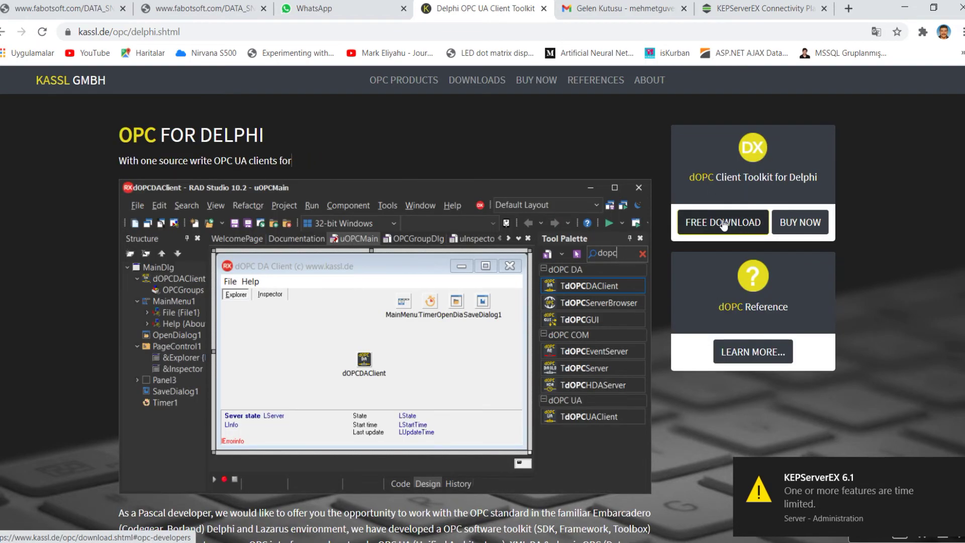
pyautogui.click(720, 226)
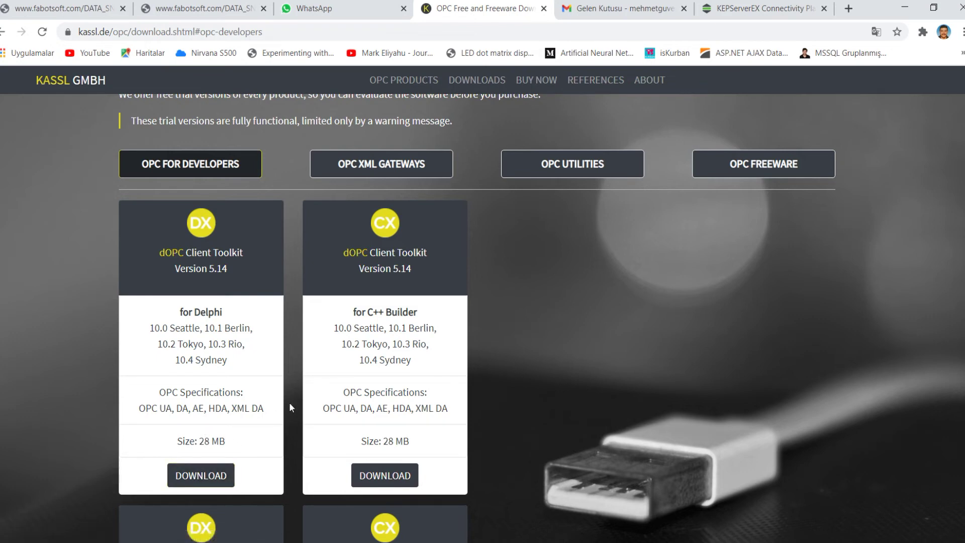
# Close the Kassl download page, minimize the browser and return to Form1 in Delphi
pyautogui.click(544, 9)
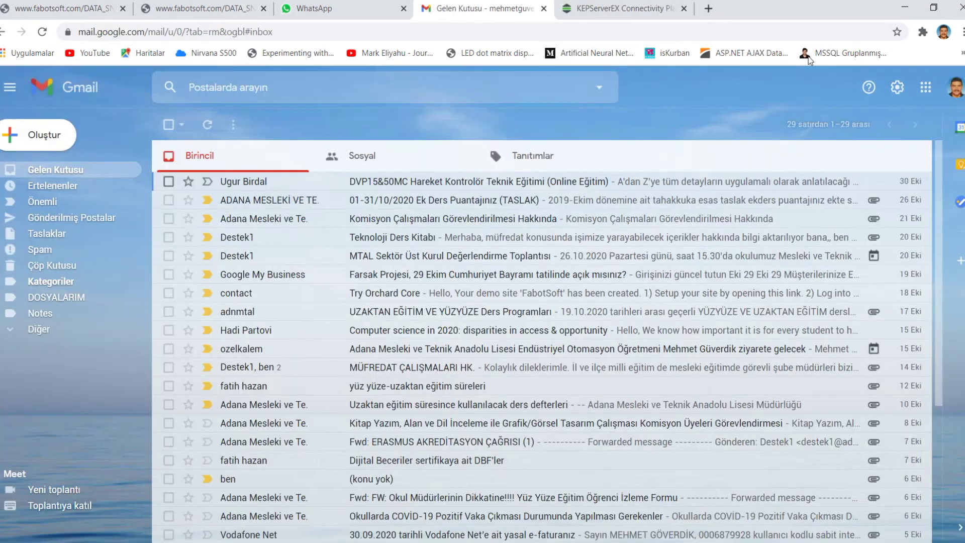
pyautogui.click(904, 7)
pyautogui.click(358, 199)
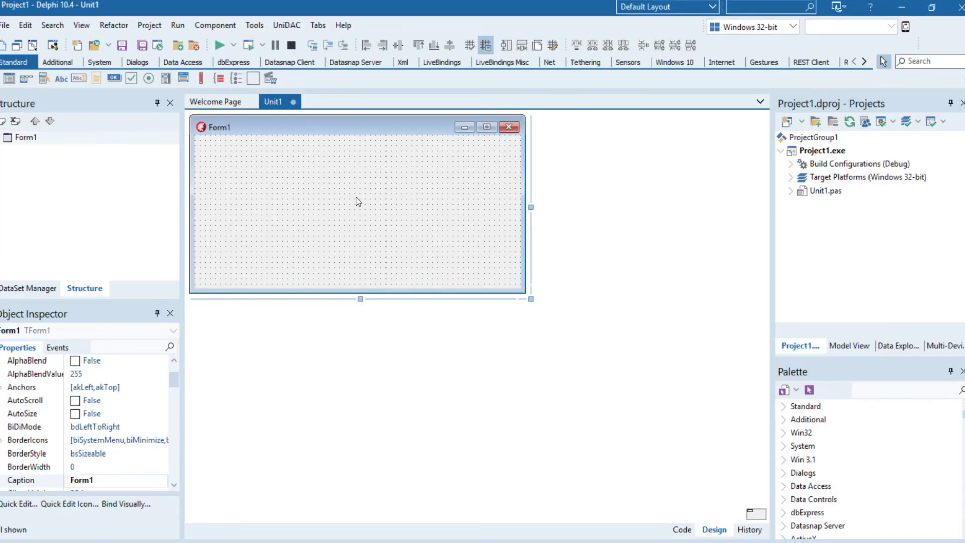
# Show the dOPC component category, dismiss the KEPServerEX notification and switch the IDE to the custom saved desktop layout
pyautogui.click(386, 71)
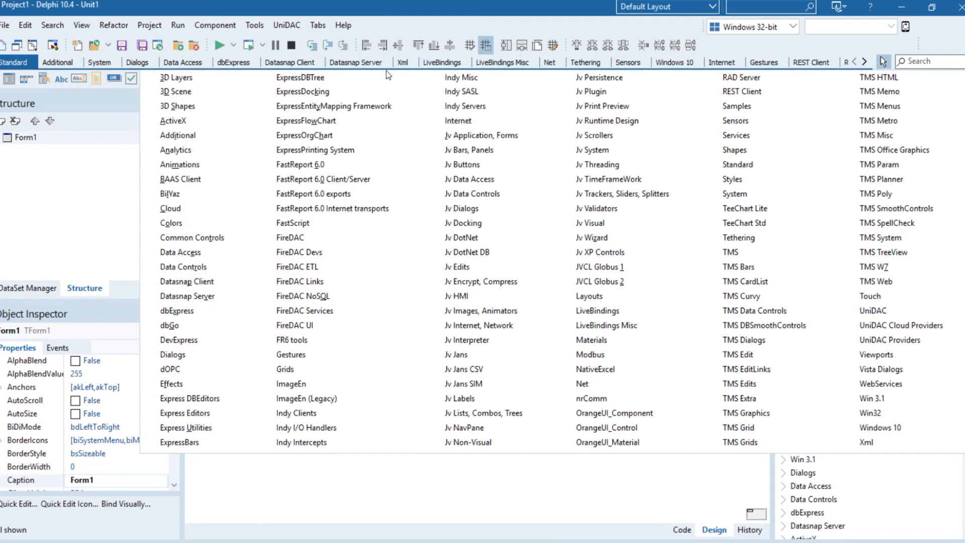
pyautogui.click(173, 370)
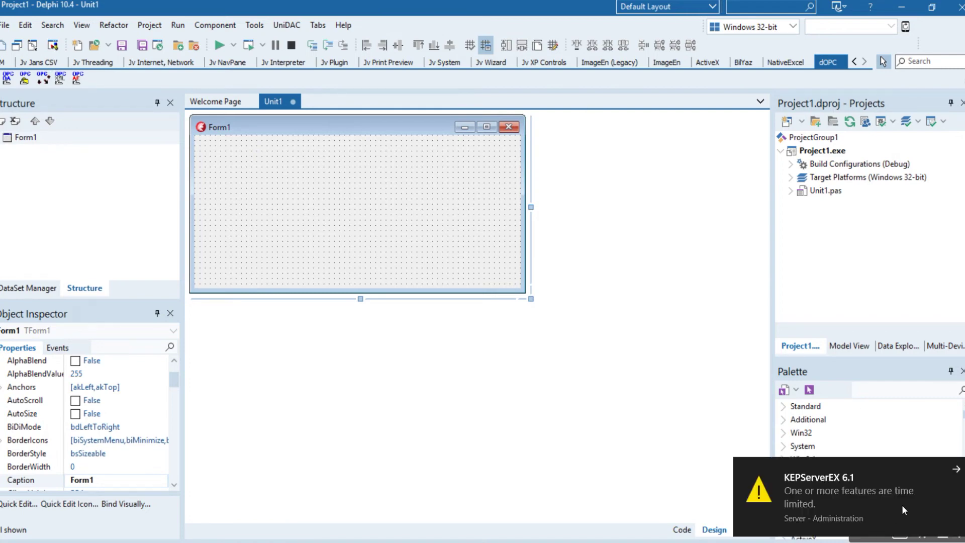
pyautogui.click(954, 471)
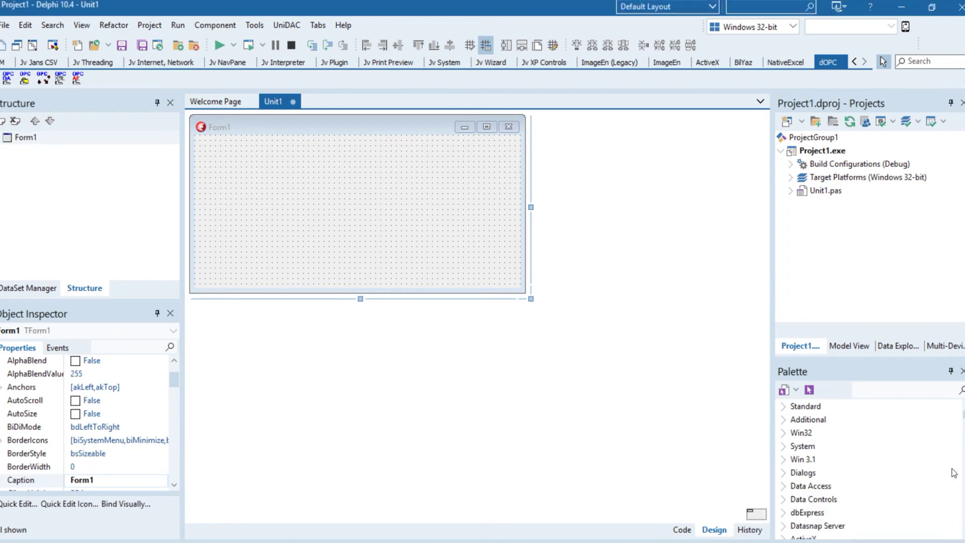
pyautogui.click(682, 10)
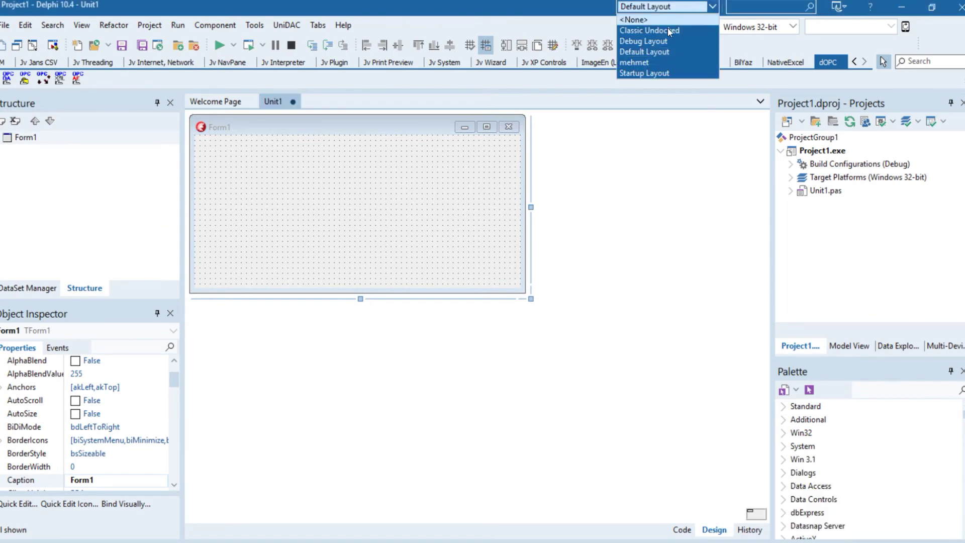
pyautogui.click(649, 62)
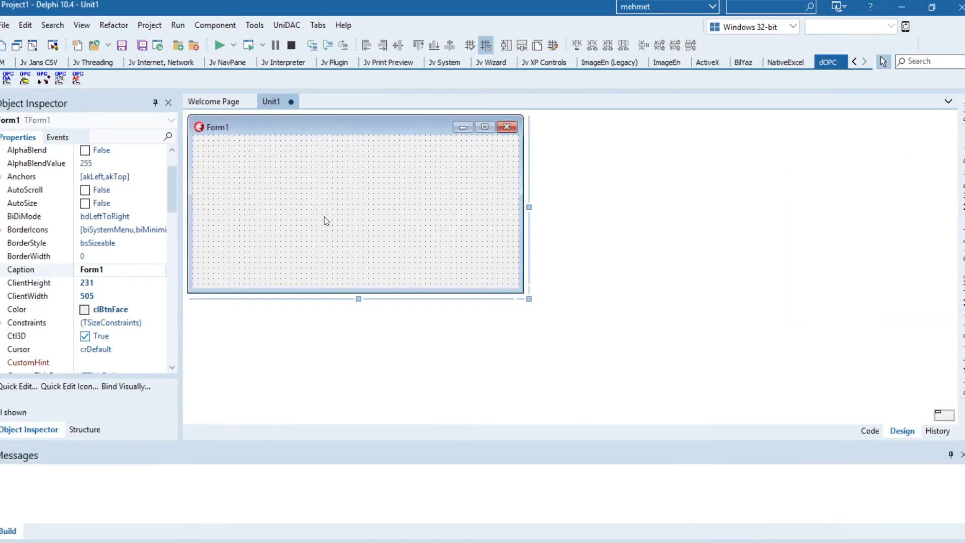
# Place a TdOPCServer component on Form1 and move it near the form's upper-left corner
pyautogui.click(7, 78)
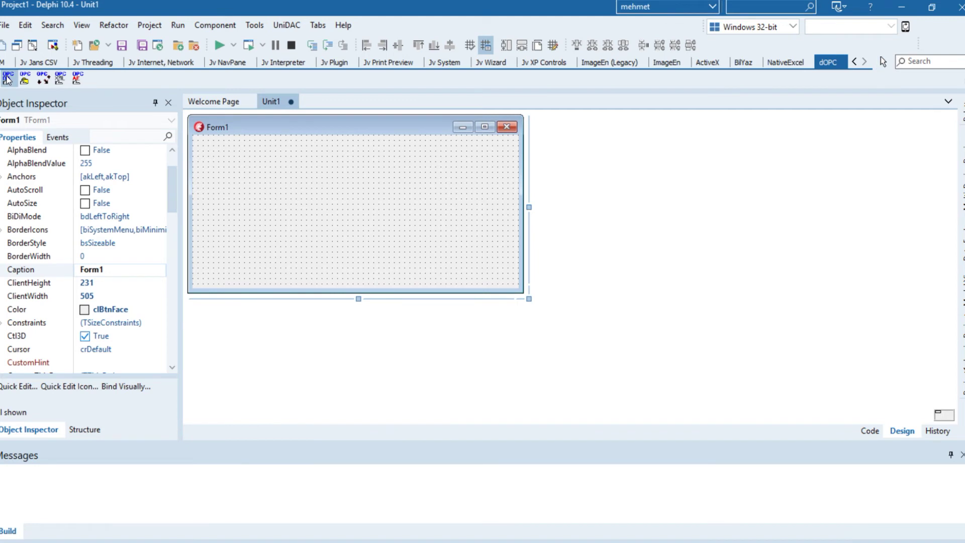
pyautogui.click(240, 167)
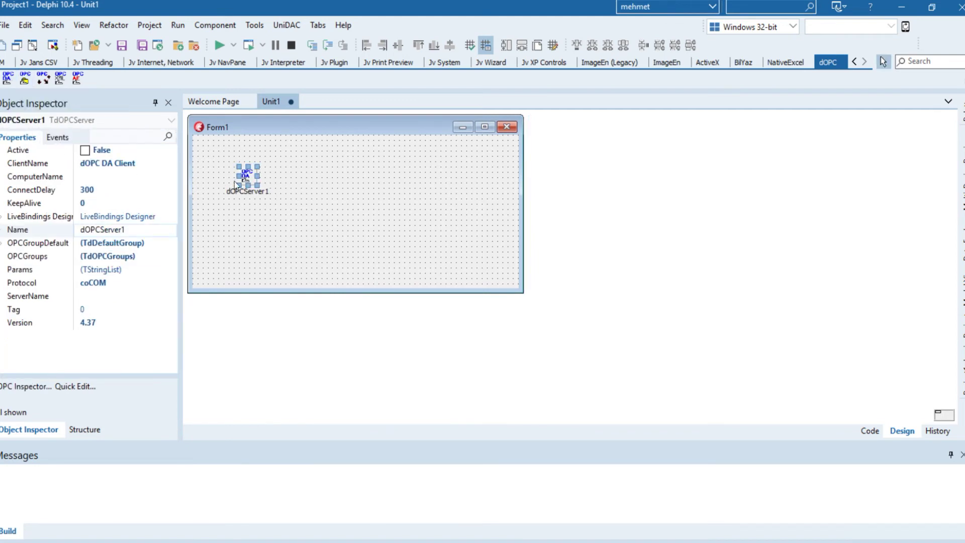
pyautogui.moveTo(235, 184); pyautogui.dragTo(219, 174)
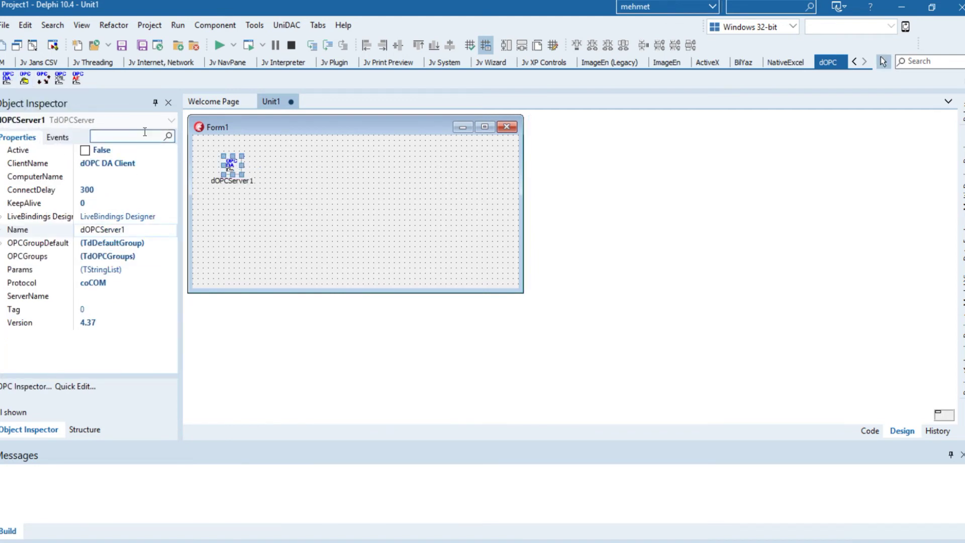
# Pick the third dOPC component for placement on Form1
pyautogui.click(43, 80)
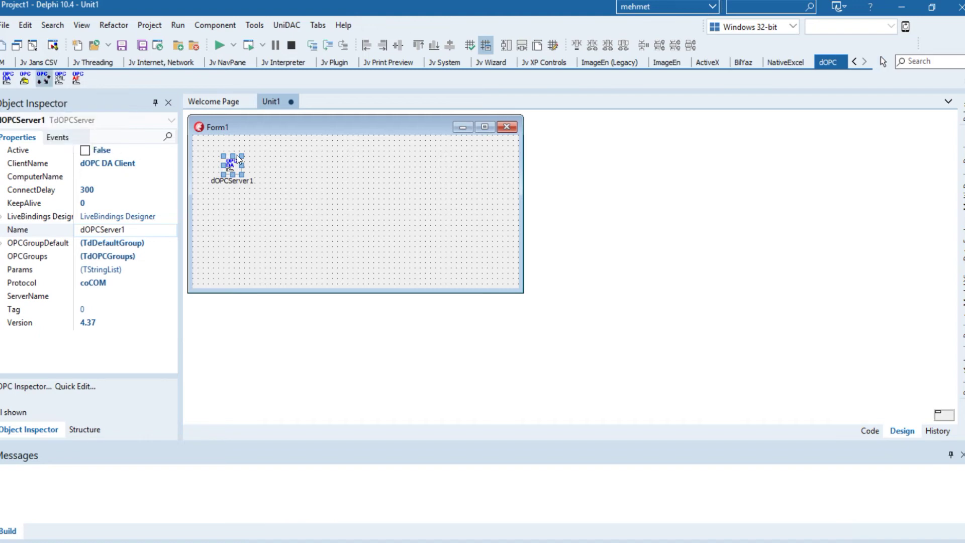